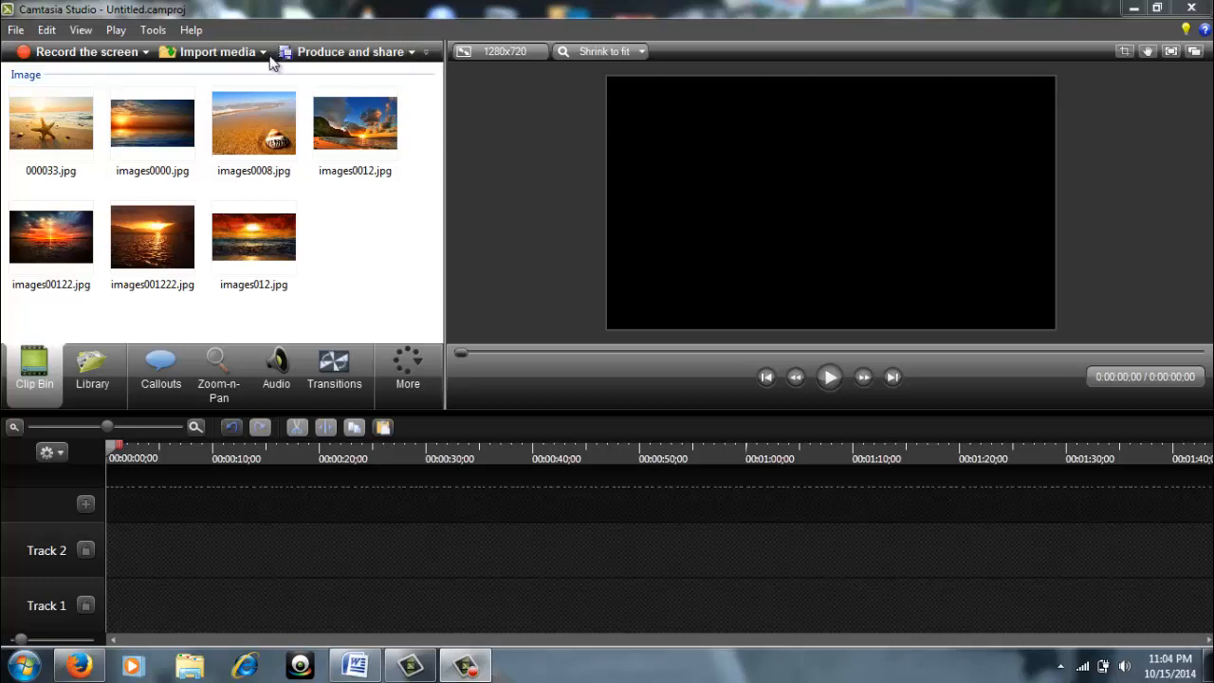
Import the images0009 picture from the Pictures library into the Clip Bin
{"action": "left_click", "coordinate": [264, 53]}
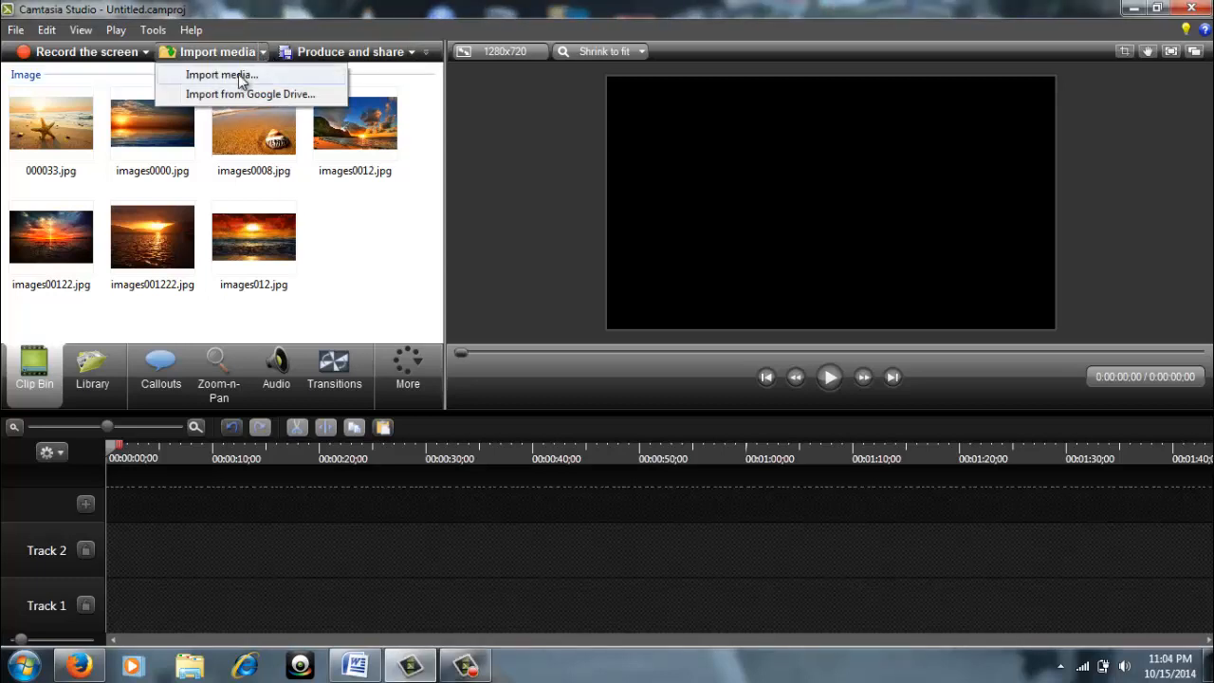
{"action": "left_click", "coordinate": [238, 74]}
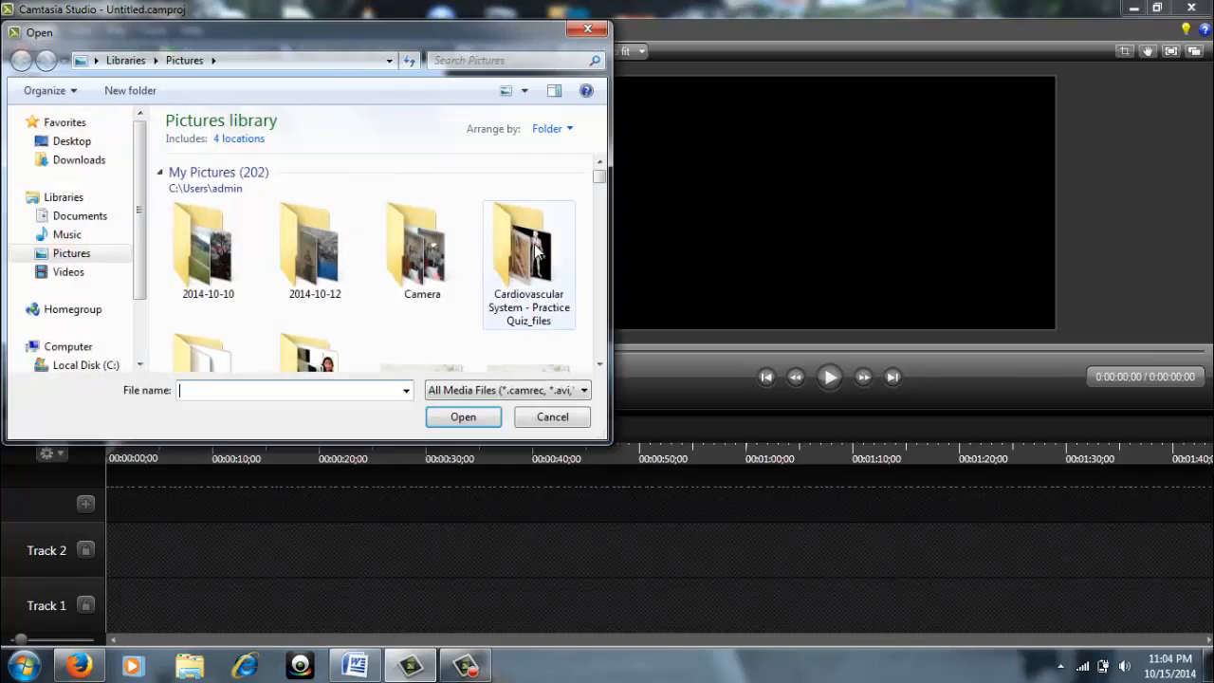
{"action": "left_click_drag", "start_coordinate": [601, 183], "coordinate": [632, 267]}
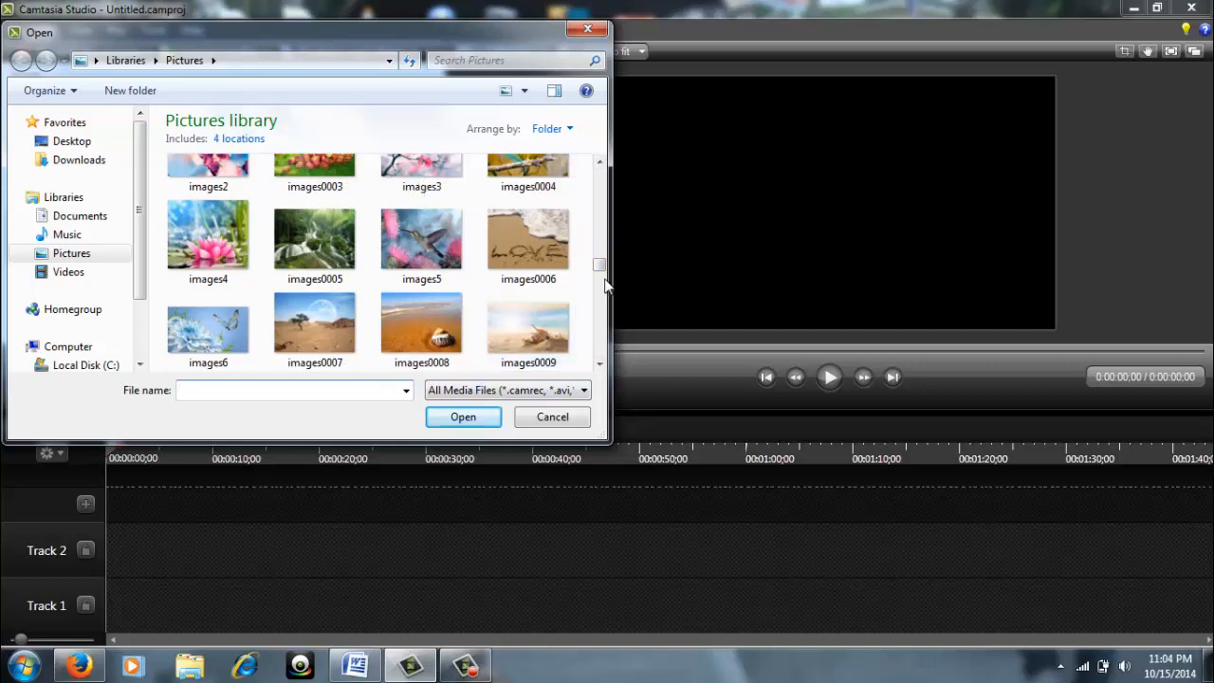
{"action": "left_click", "coordinate": [531, 342]}
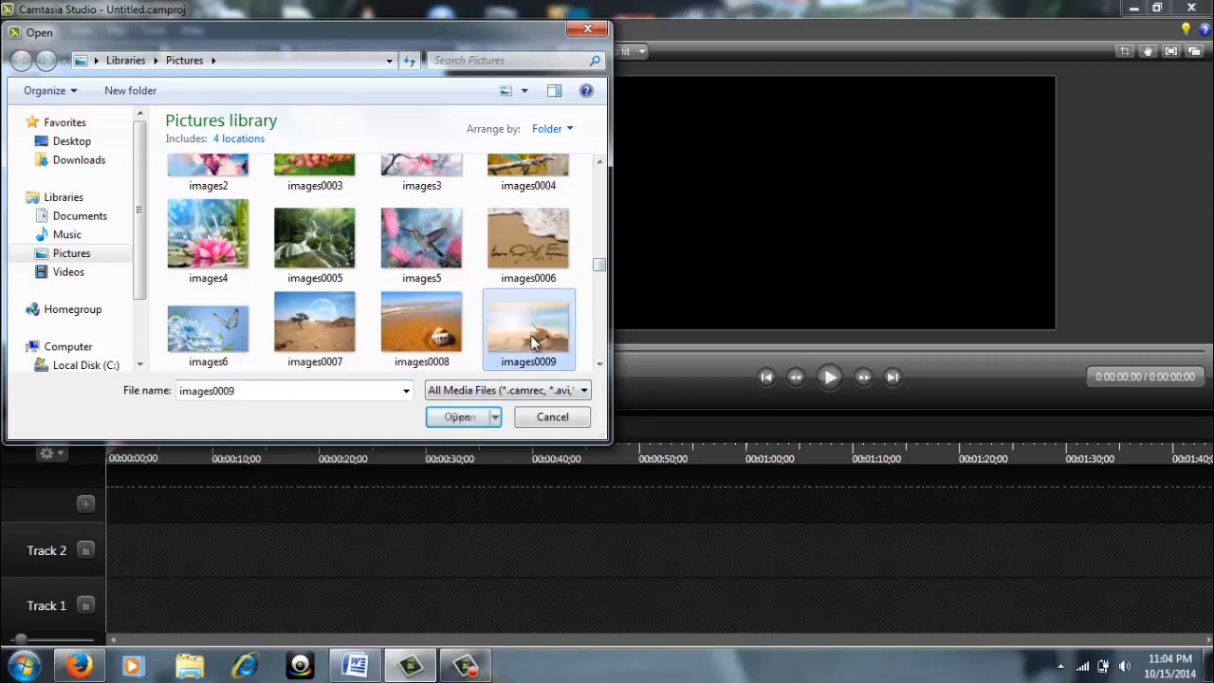
{"action": "left_click", "coordinate": [454, 419]}
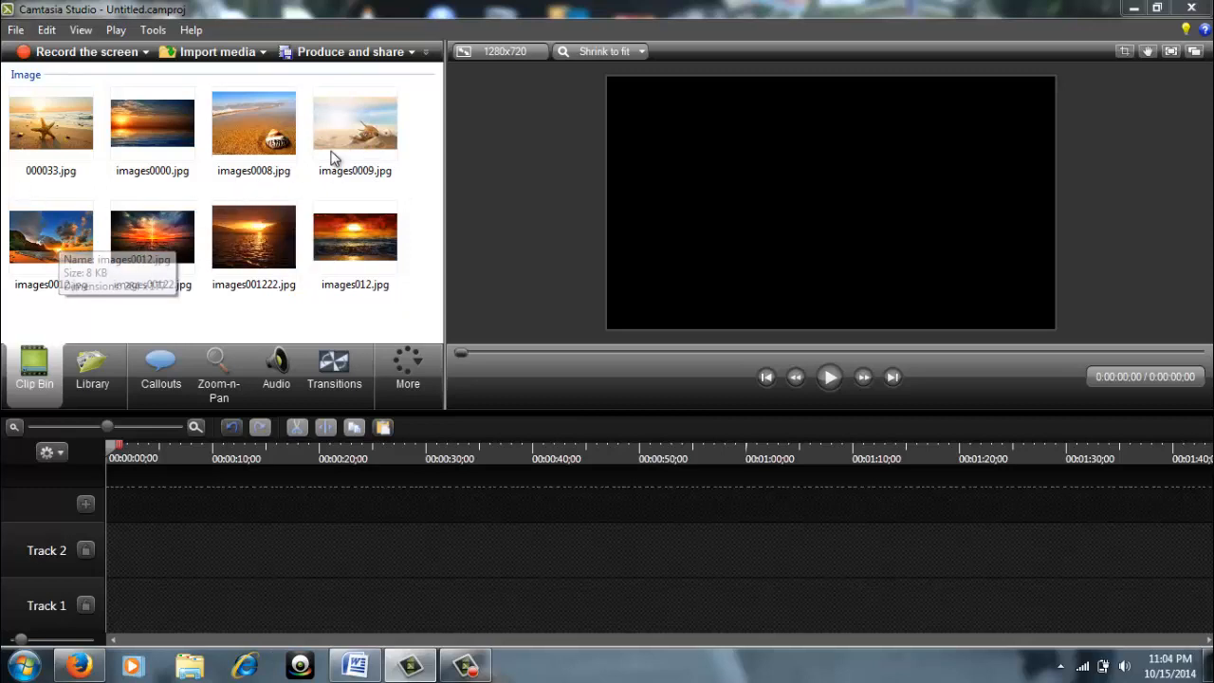
Place the 000033.jpg starfish image at the very start of Track 1, dismissing the Windows color scheme prompt
{"action": "left_click", "coordinate": [54, 124]}
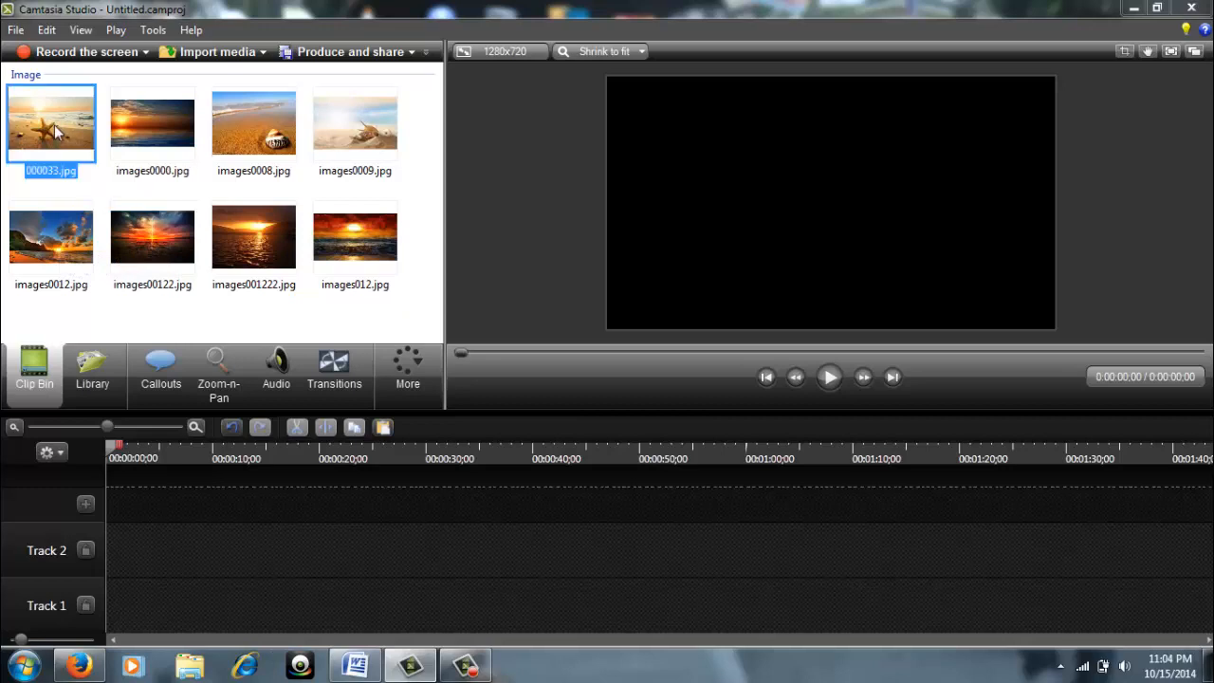
{"action": "left_click_drag", "start_coordinate": [54, 124], "coordinate": [136, 495]}
{"action": "left_click_drag", "start_coordinate": [127, 554], "coordinate": [105, 599]}
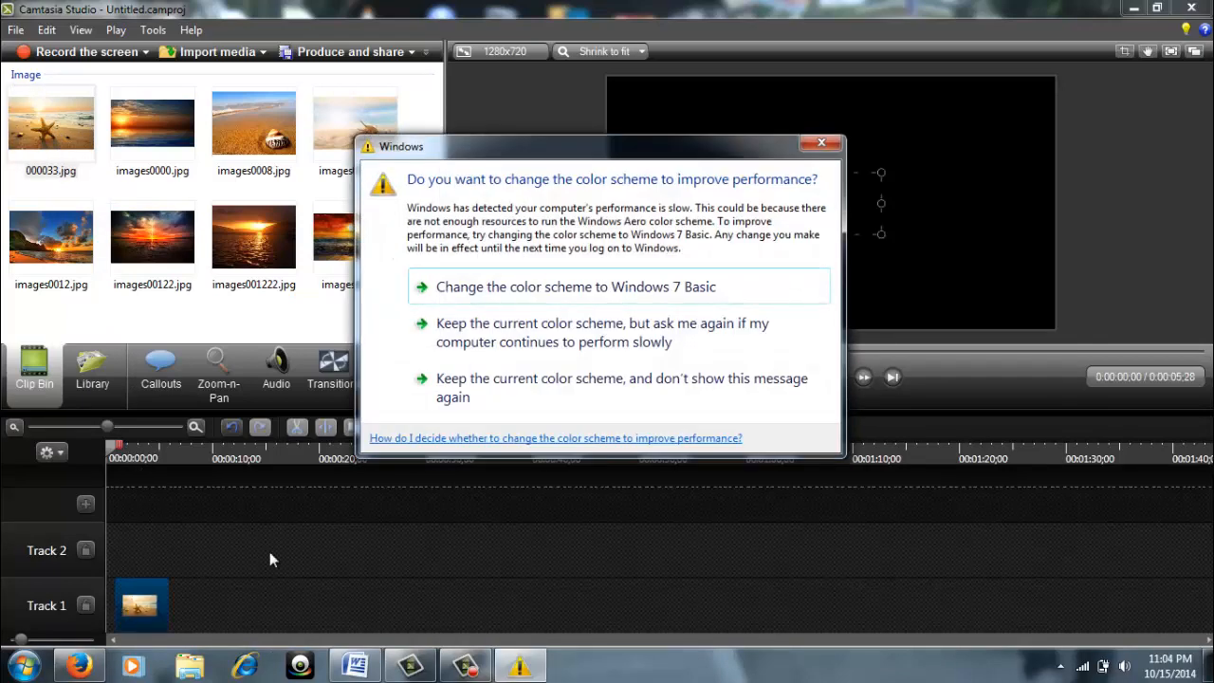
{"action": "left_click", "coordinate": [821, 144]}
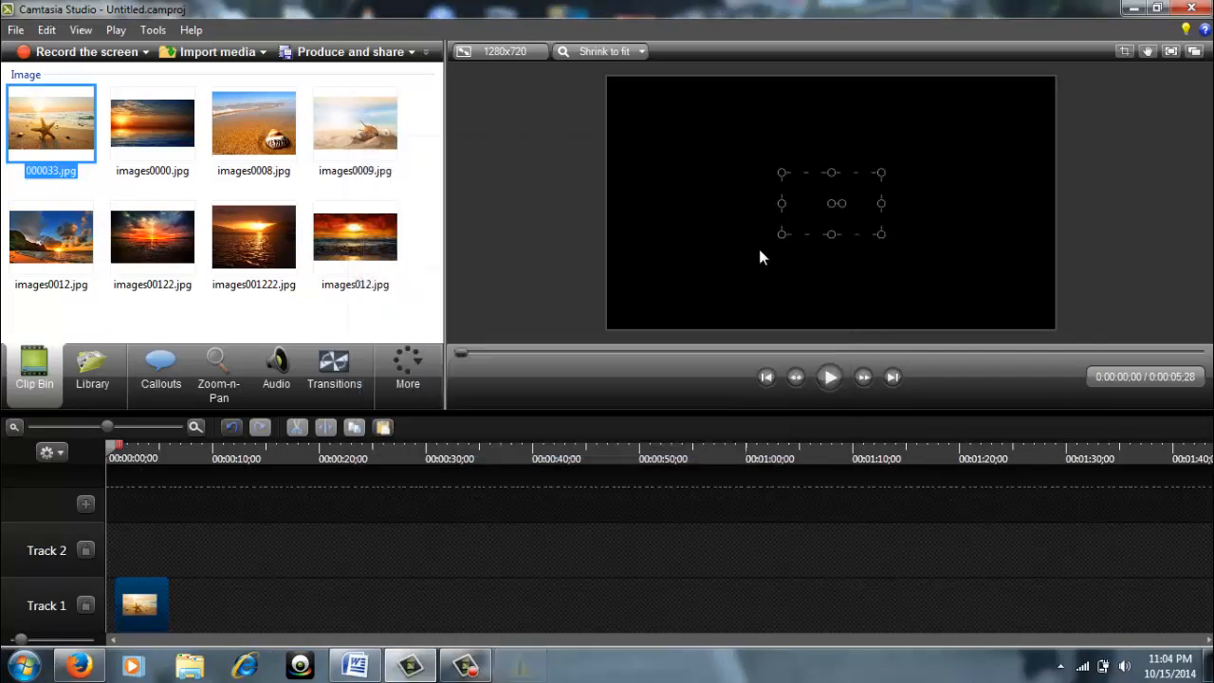
{"action": "left_click", "coordinate": [149, 604]}
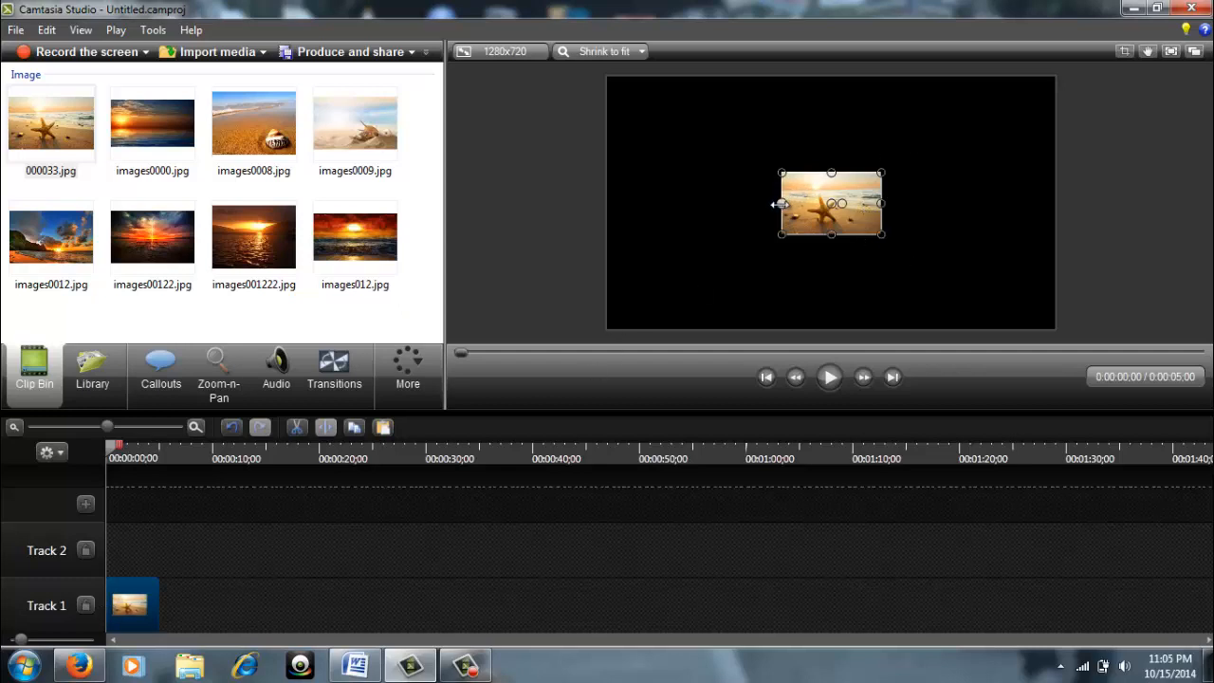
Stretch the starfish image on all four sides so it fills the preview canvas
{"action": "left_click_drag", "start_coordinate": [779, 203], "coordinate": [606, 204]}
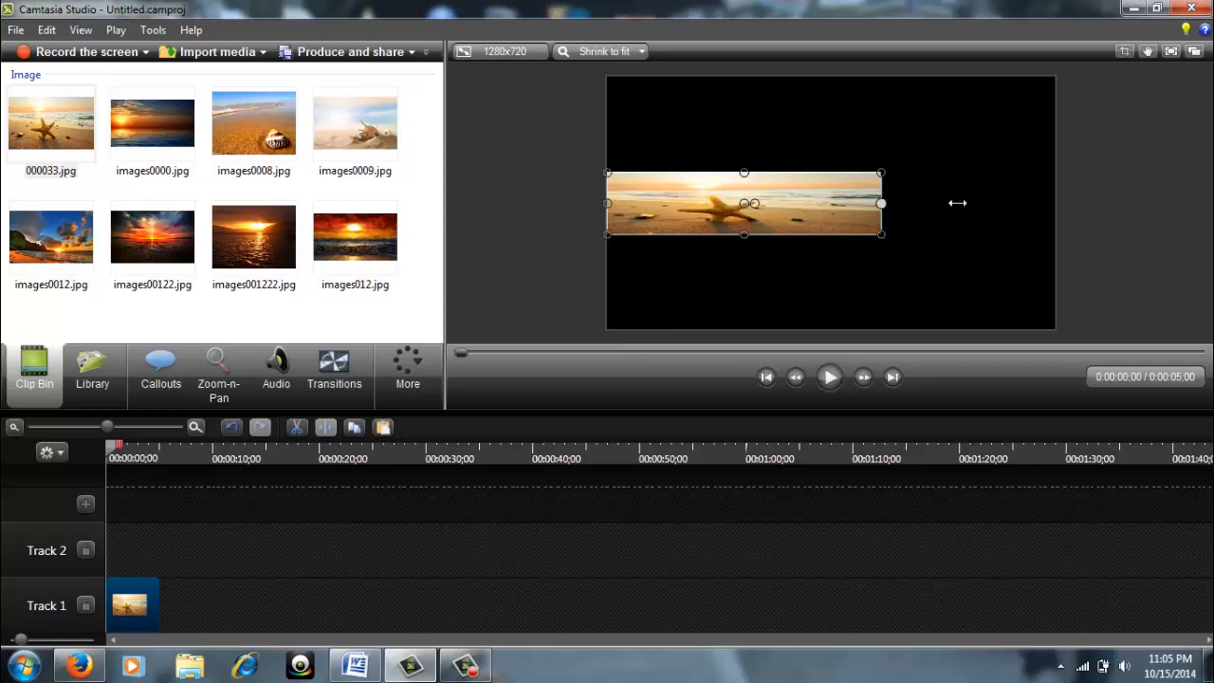
{"action": "left_click_drag", "start_coordinate": [957, 202], "coordinate": [1052, 203]}
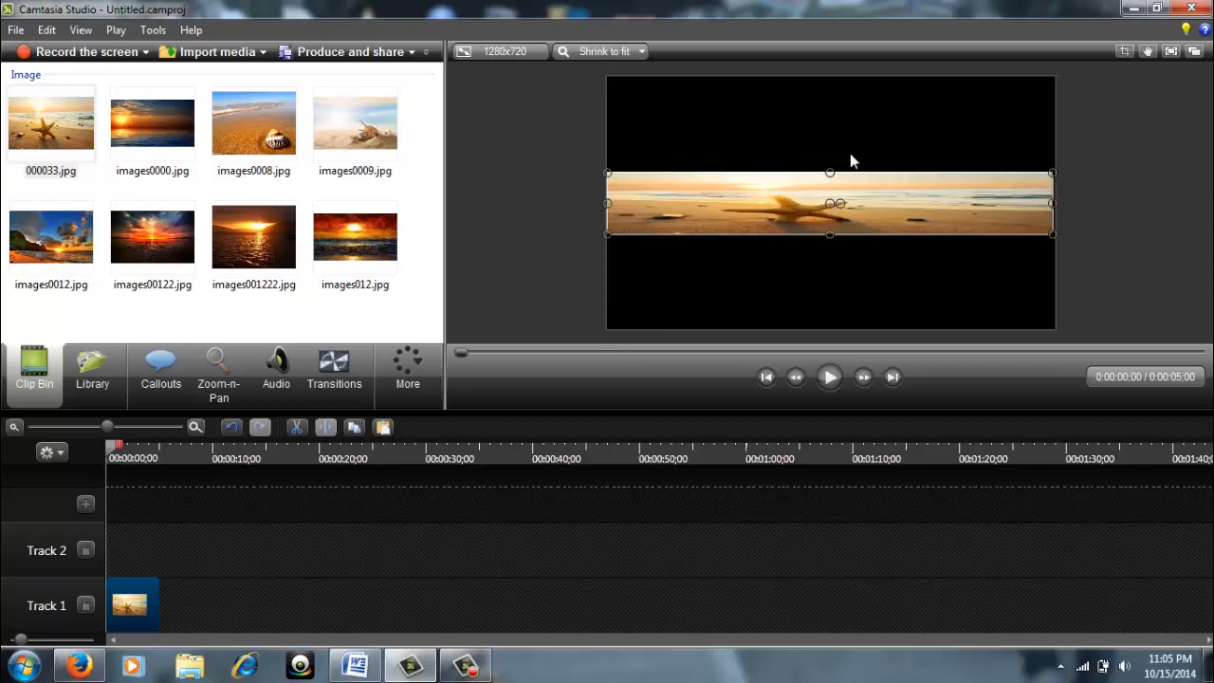
{"action": "left_click_drag", "start_coordinate": [832, 179], "coordinate": [826, 76]}
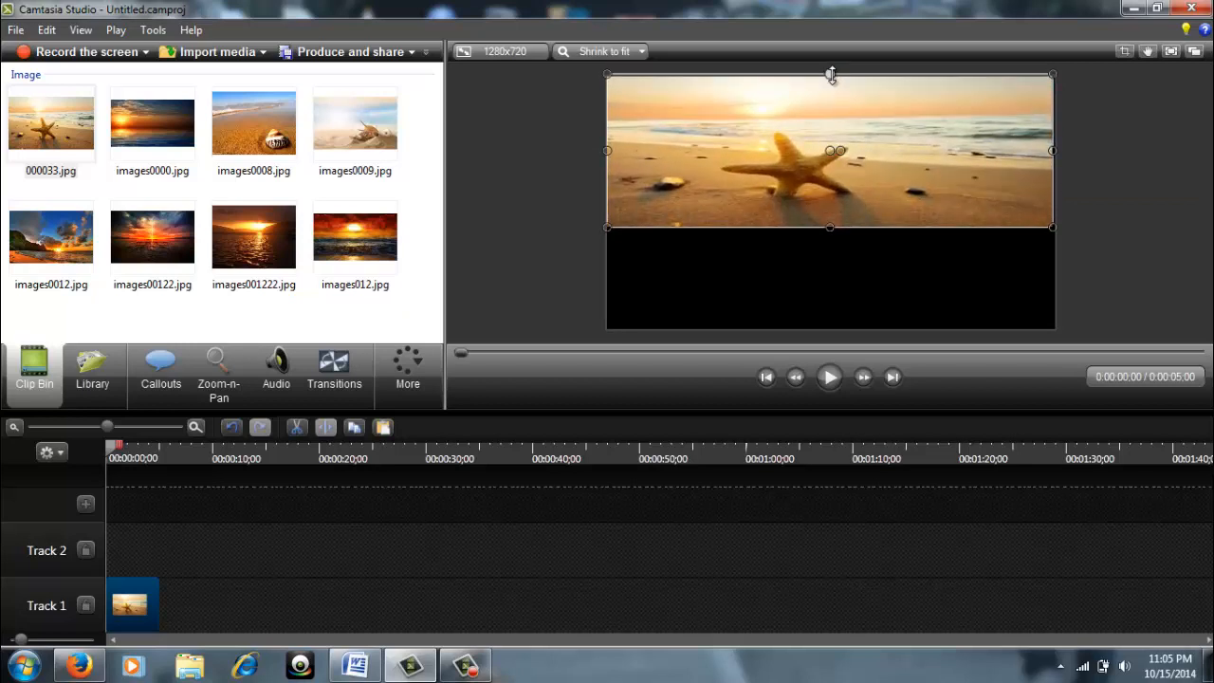
{"action": "left_click_drag", "start_coordinate": [829, 225], "coordinate": [847, 329]}
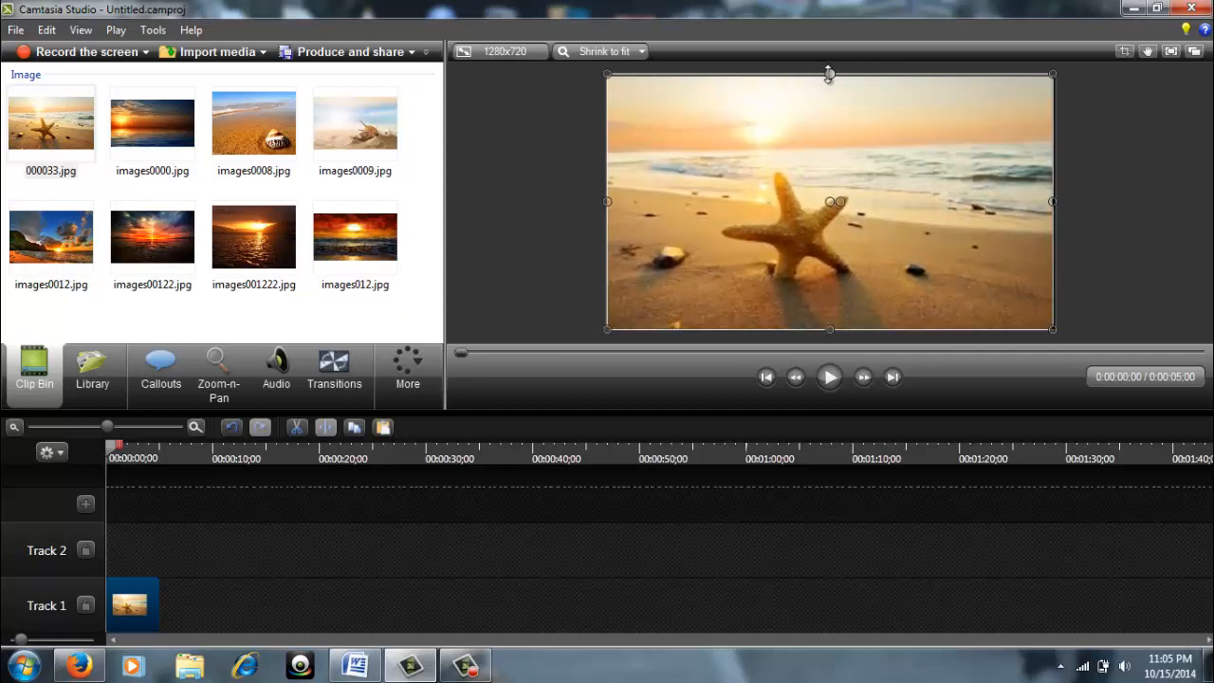
{"action": "left_click_drag", "start_coordinate": [828, 74], "coordinate": [829, 77]}
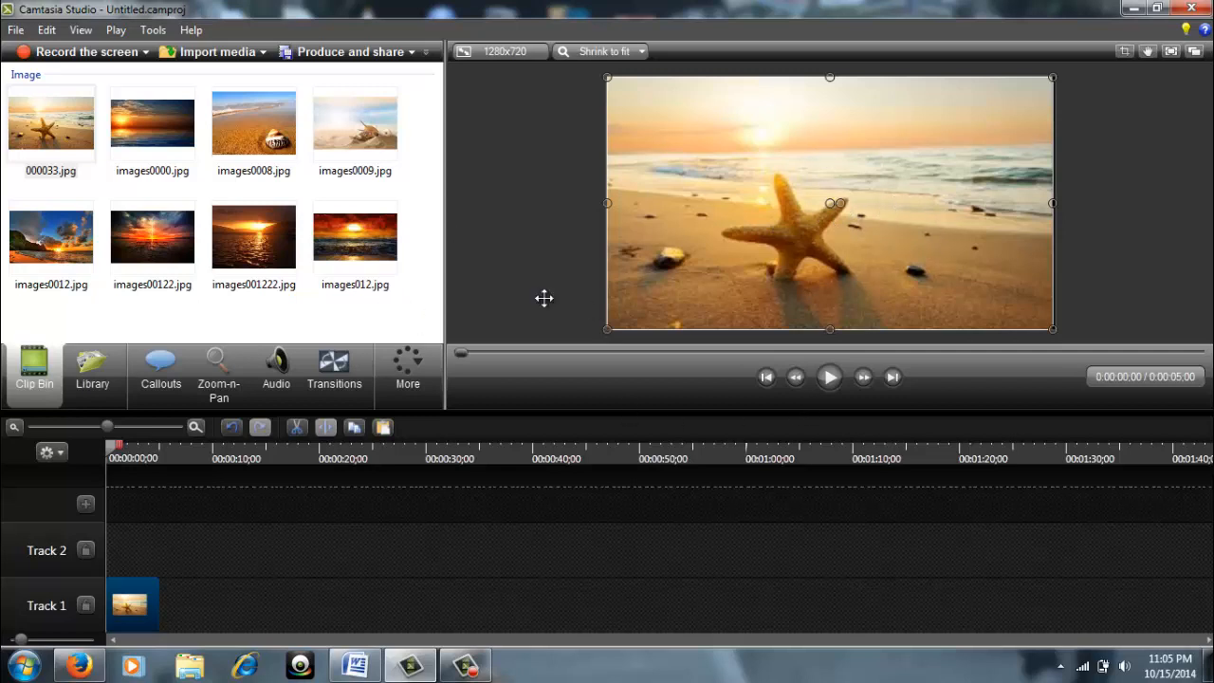
Add a rectangular callout with no fill over the starfish image at the start of the timeline
{"action": "left_click", "coordinate": [159, 368]}
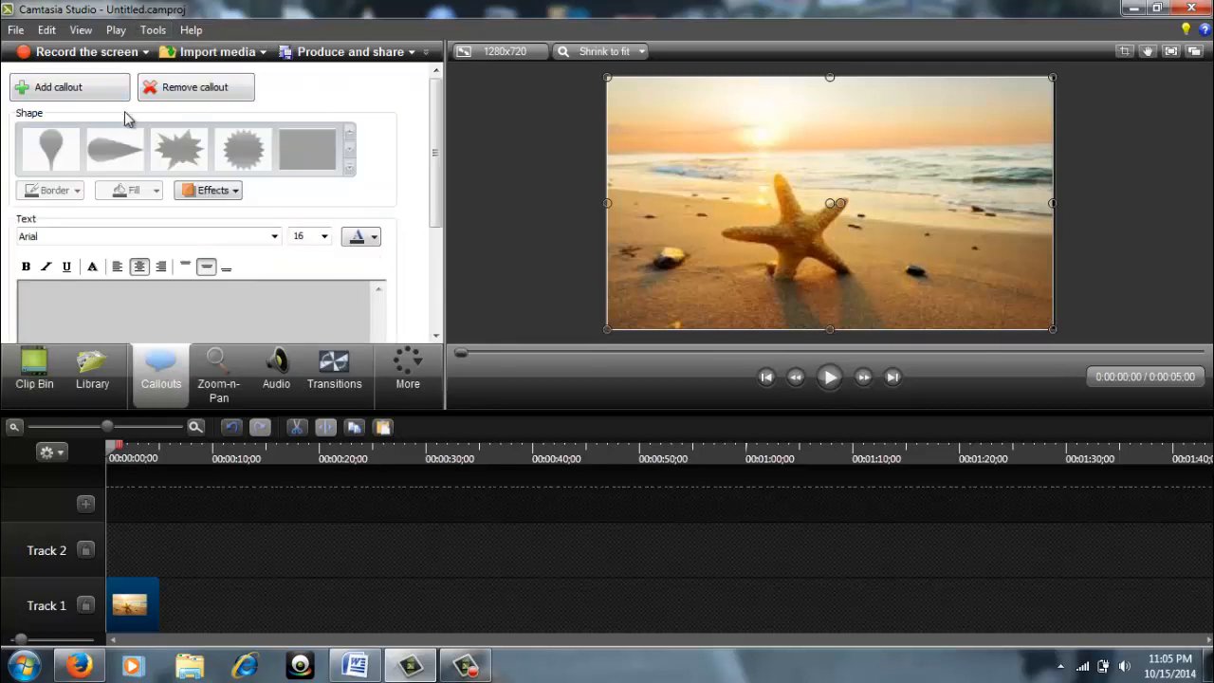
{"action": "left_click", "coordinate": [101, 90]}
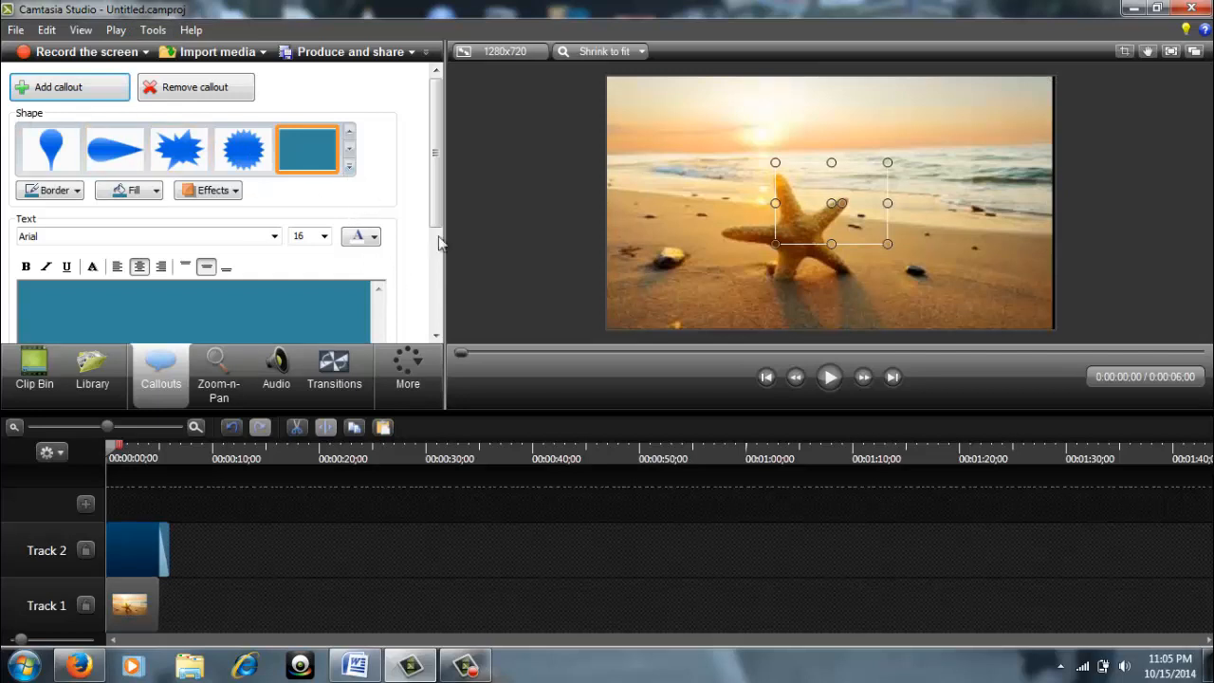
{"action": "left_click", "coordinate": [304, 154]}
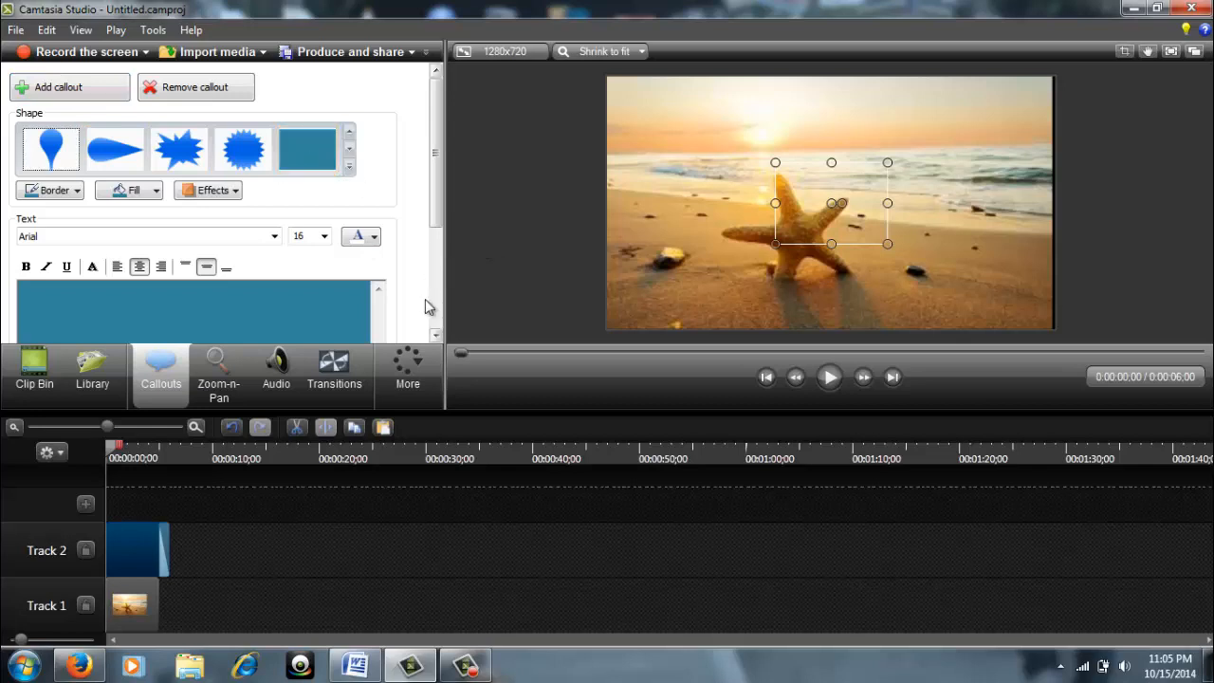
{"action": "left_click", "coordinate": [157, 190]}
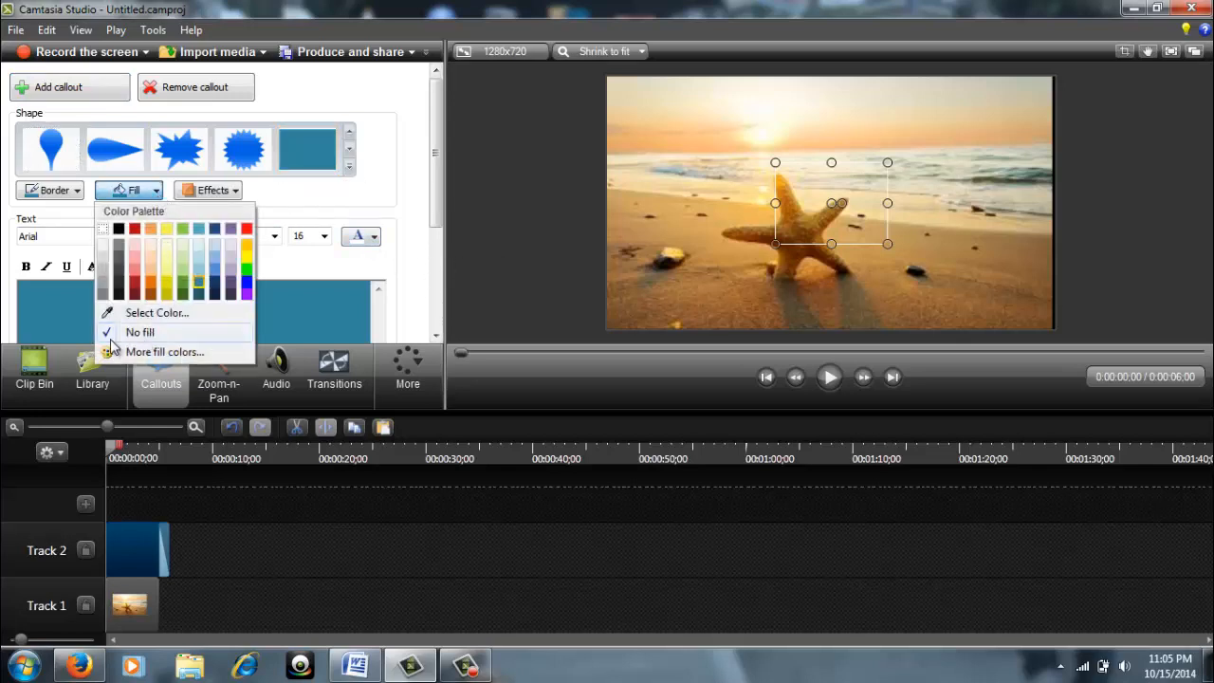
{"action": "left_click", "coordinate": [816, 210]}
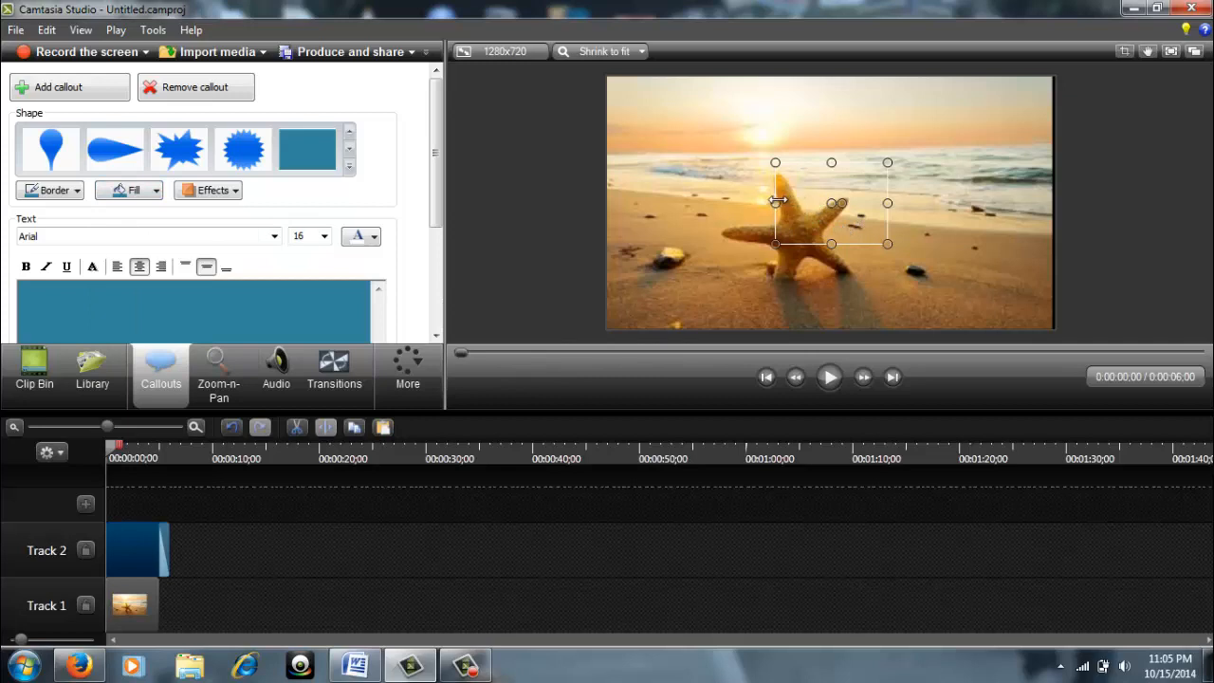
Stretch the callout frame on all four sides so it covers the whole starfish image
{"action": "left_click_drag", "start_coordinate": [774, 203], "coordinate": [607, 203]}
{"action": "left_click_drag", "start_coordinate": [886, 203], "coordinate": [1049, 203]}
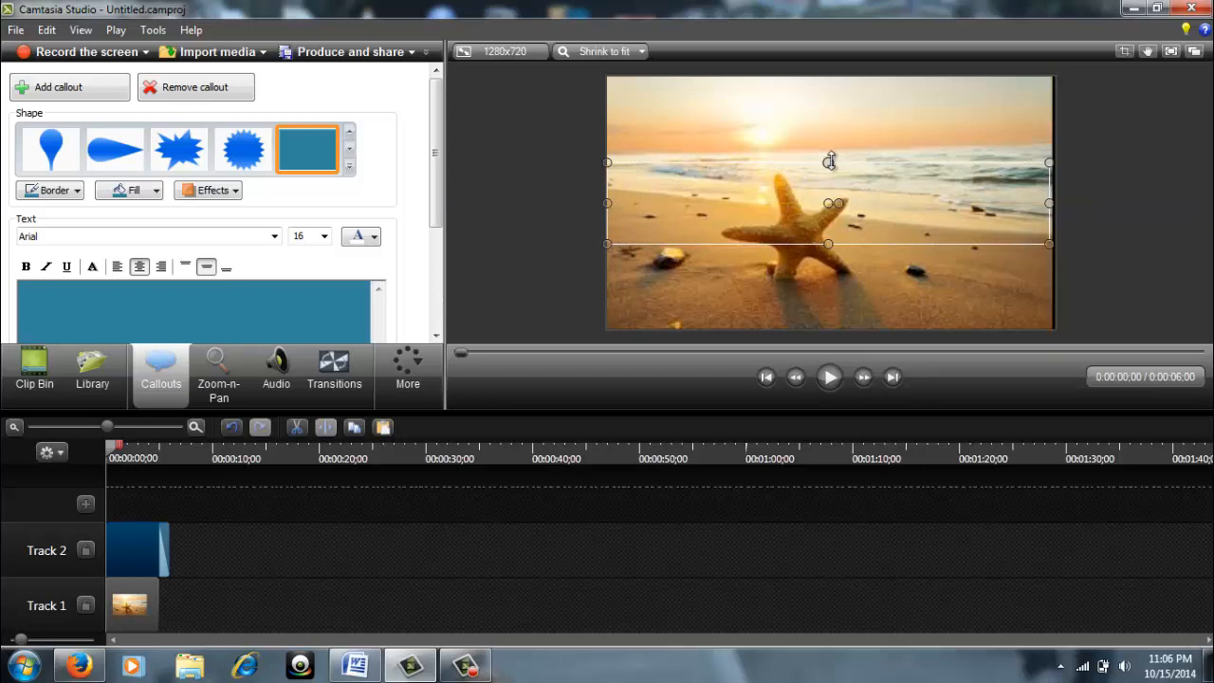
{"action": "left_click_drag", "start_coordinate": [830, 161], "coordinate": [831, 75]}
{"action": "left_click_drag", "start_coordinate": [829, 243], "coordinate": [846, 329]}
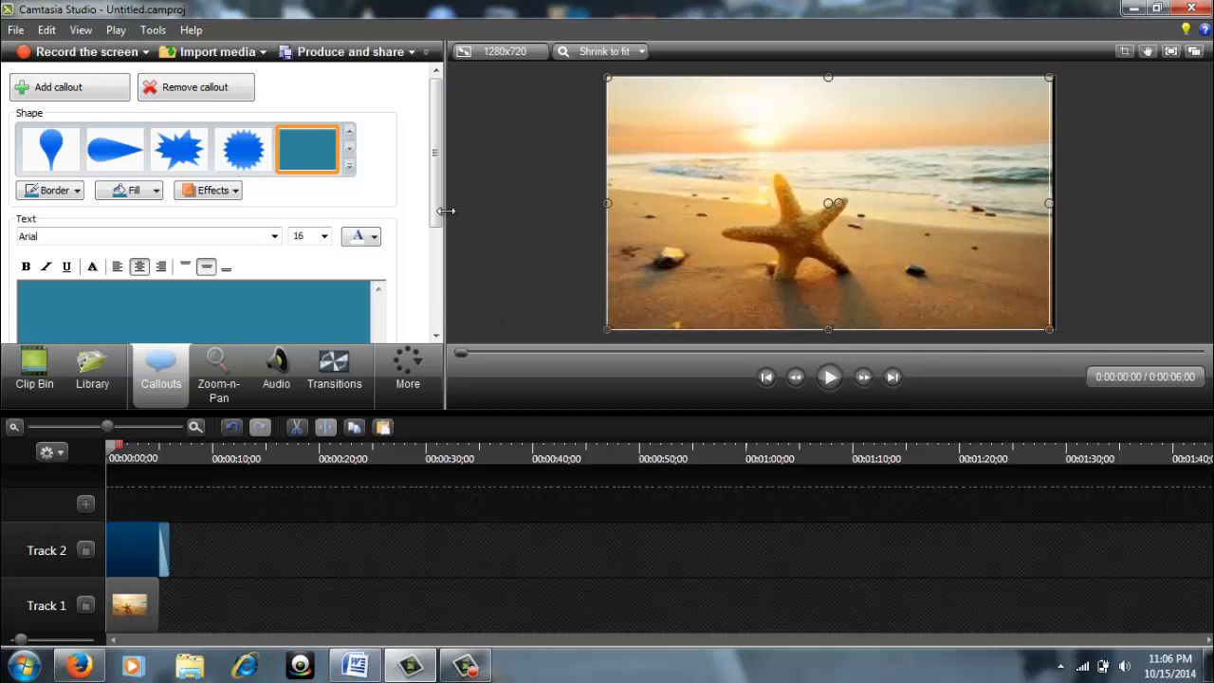
Paste the "Morning Prayer" title copied from the Word document into the callout's text
{"action": "scroll", "coordinate": [442, 228], "scroll_direction": "down", "scroll_amount": 2}
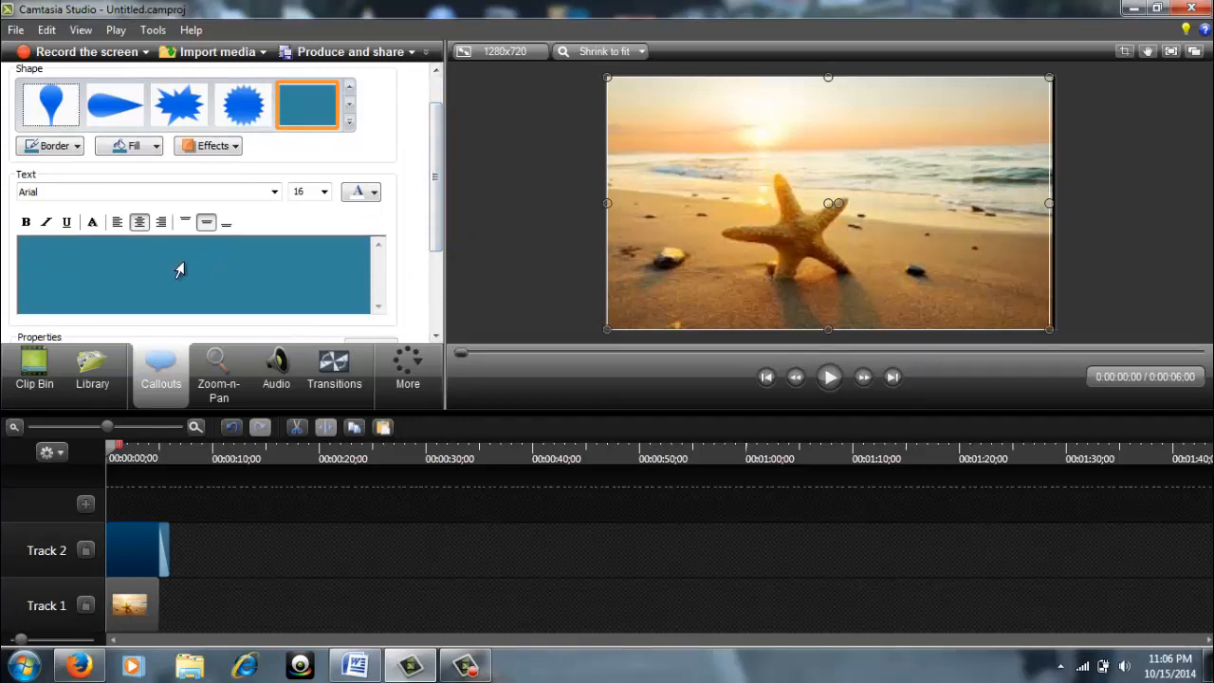
{"action": "left_click", "coordinate": [182, 271]}
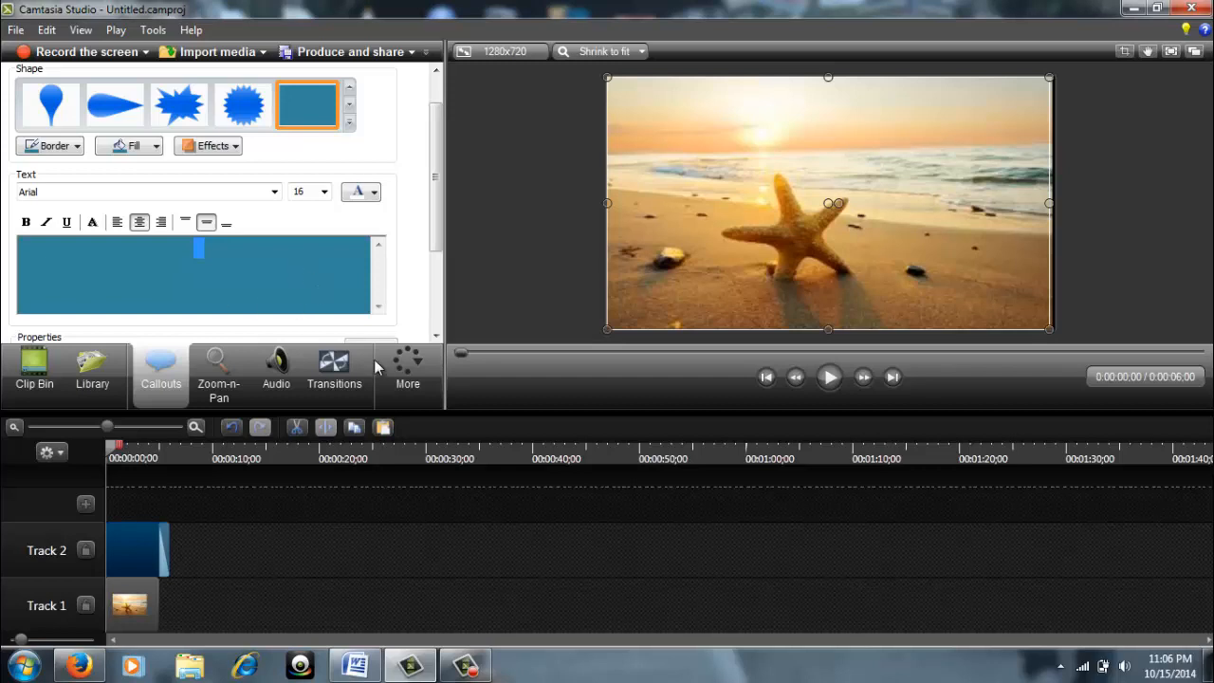
{"action": "left_click", "coordinate": [359, 669]}
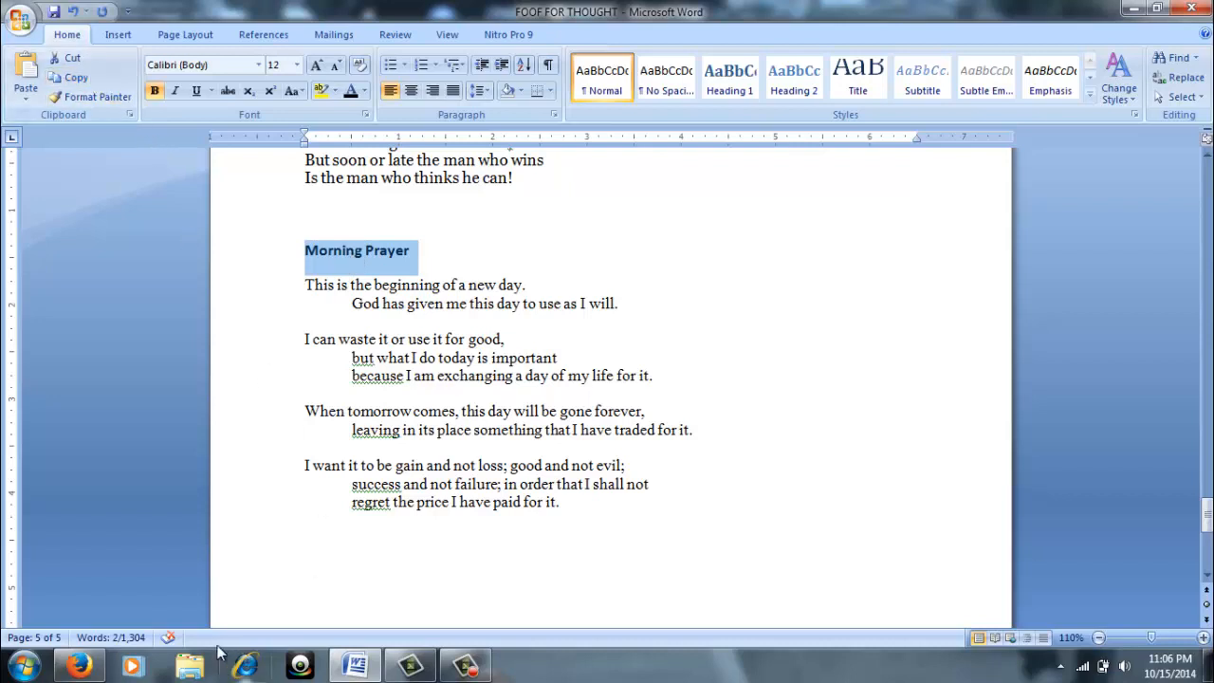
{"action": "left_click", "coordinate": [411, 667]}
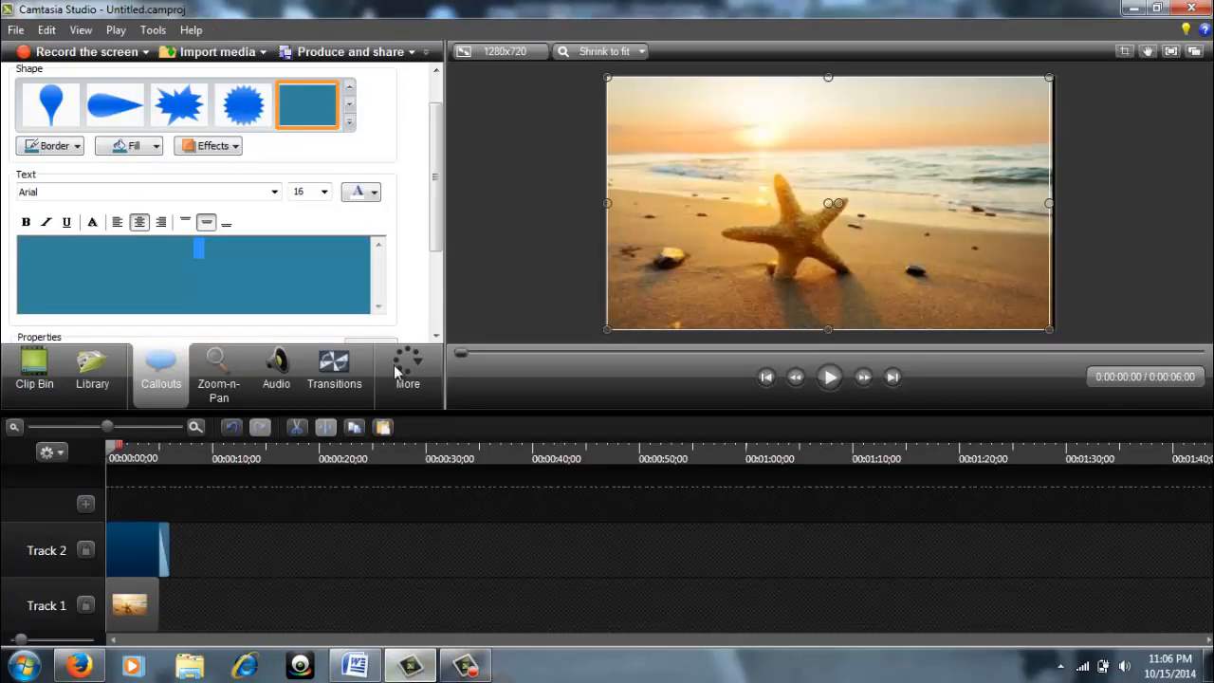
{"action": "right_click", "coordinate": [169, 257]}
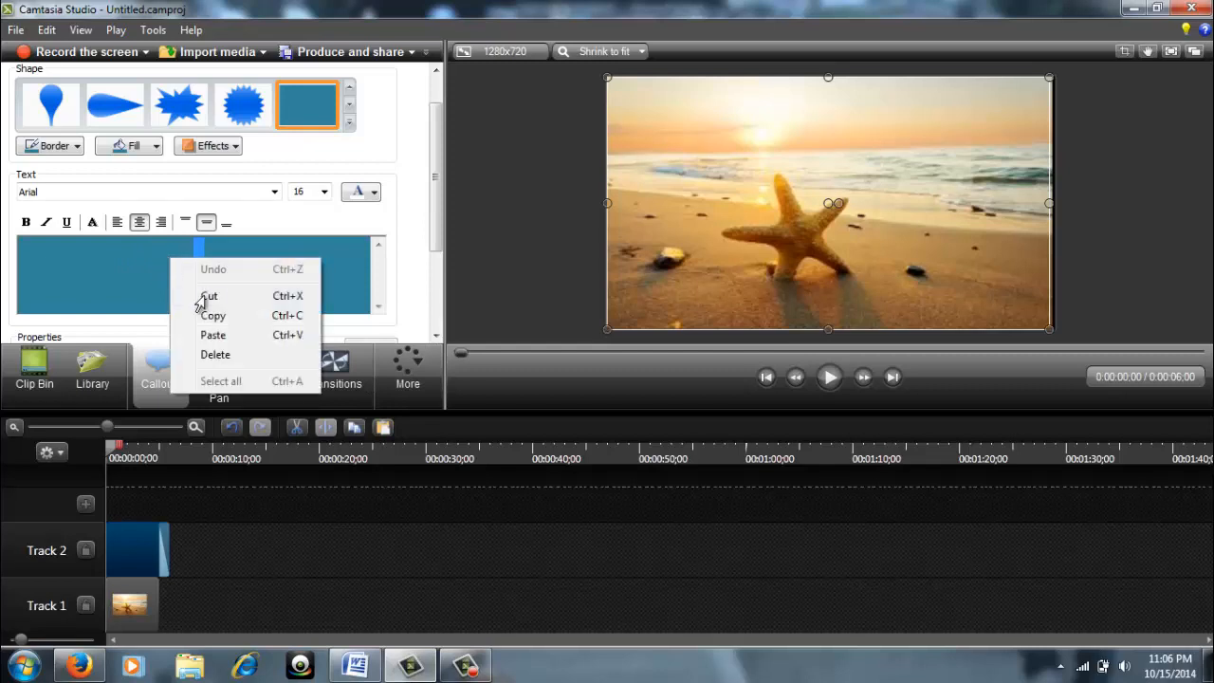
{"action": "left_click", "coordinate": [213, 335]}
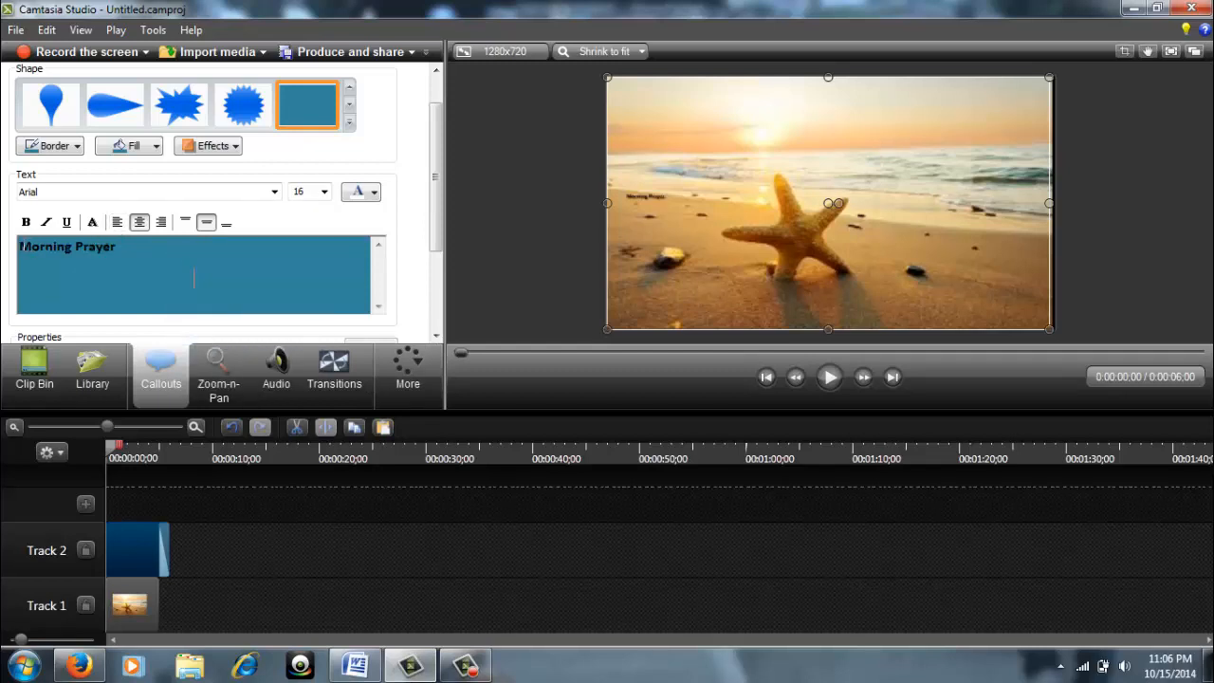
Center the "Morning Prayer" callout text horizontally and set its font size to 72
{"action": "left_click_drag", "start_coordinate": [20, 247], "coordinate": [131, 278]}
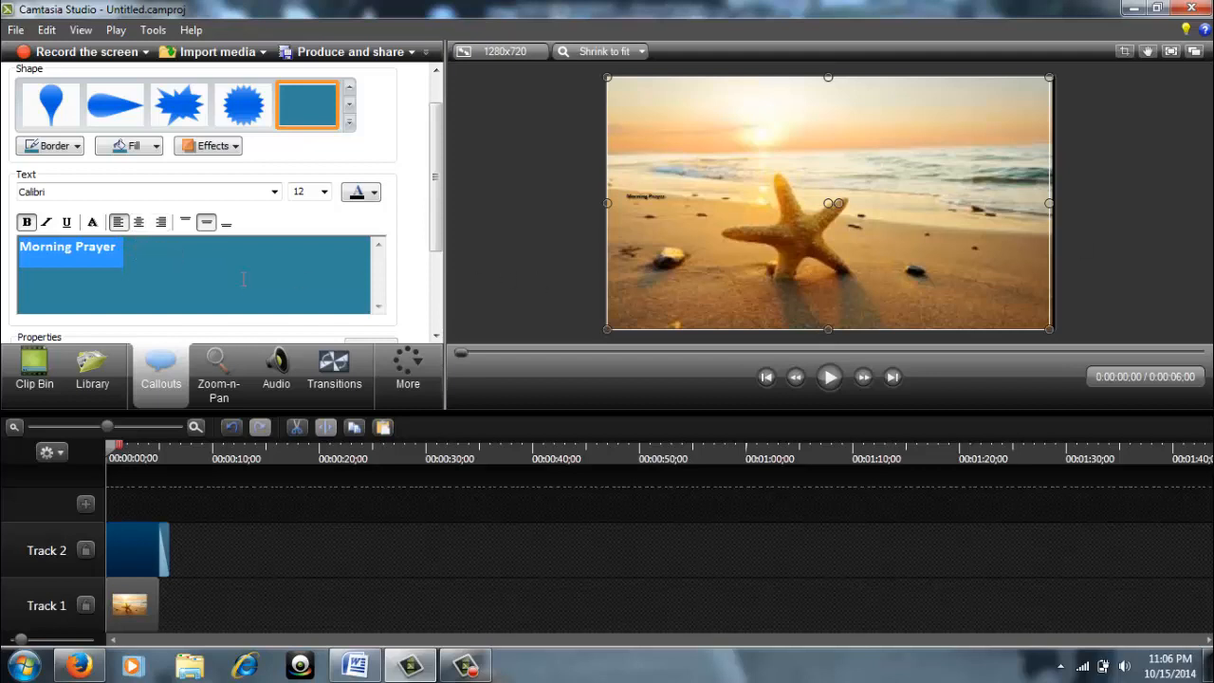
{"action": "left_click", "coordinate": [139, 222]}
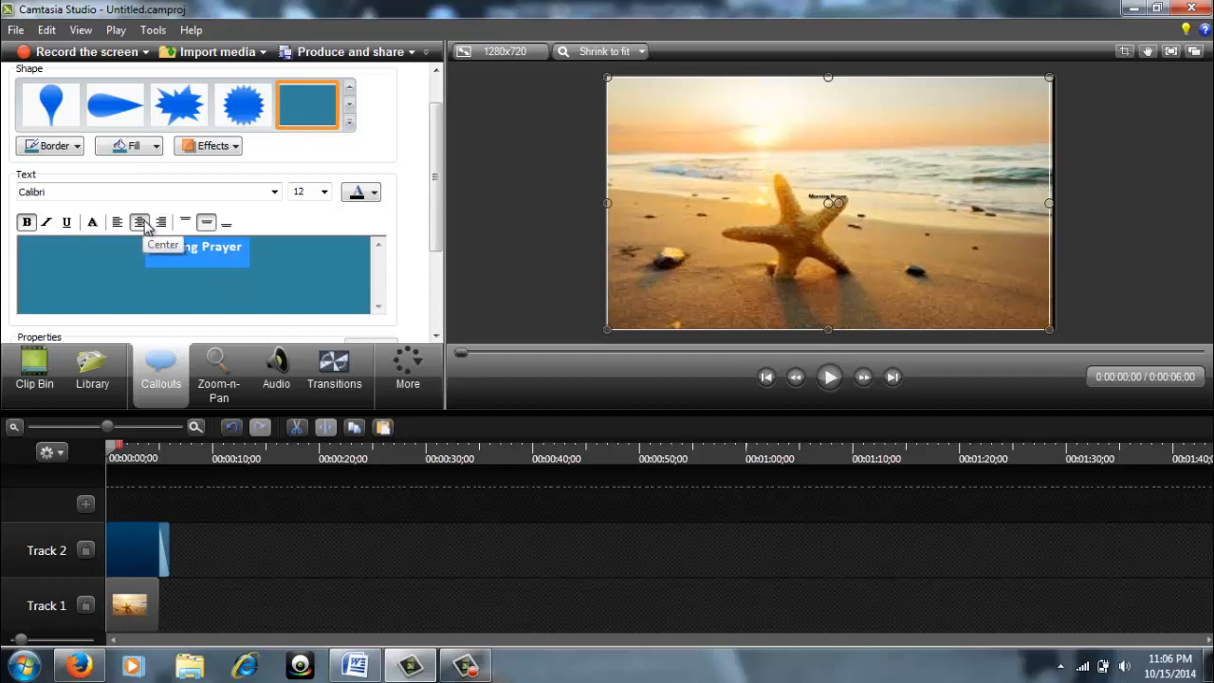
{"action": "left_click", "coordinate": [323, 195]}
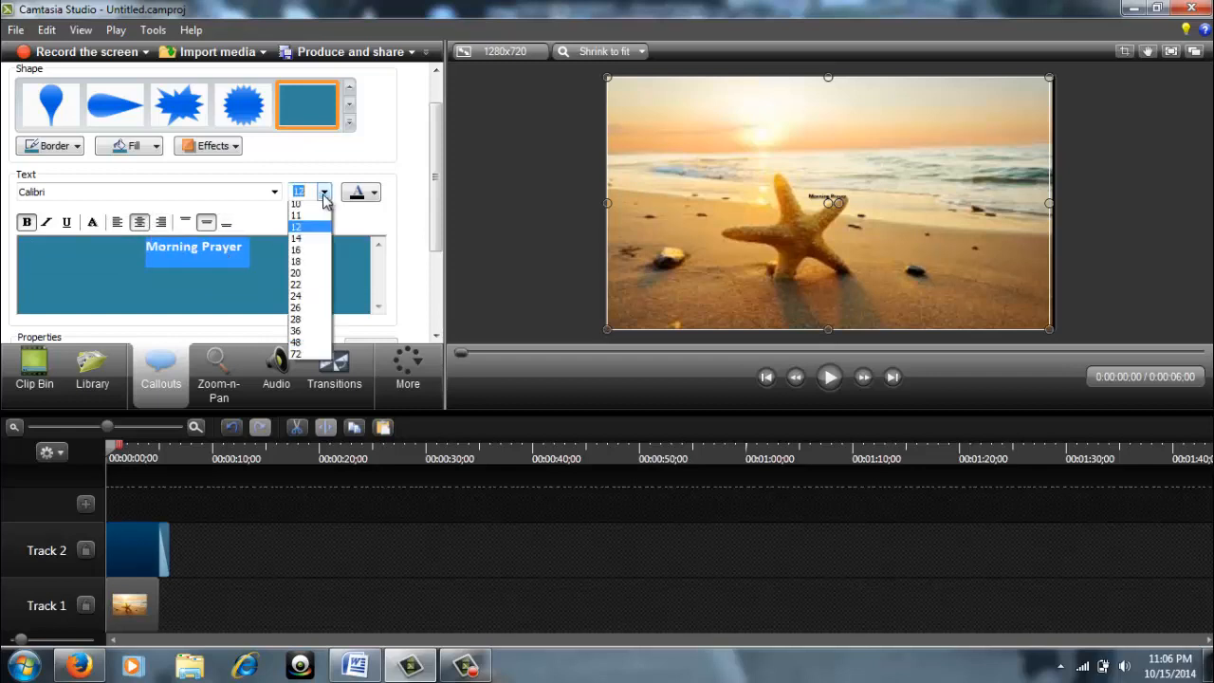
{"action": "left_click", "coordinate": [300, 381]}
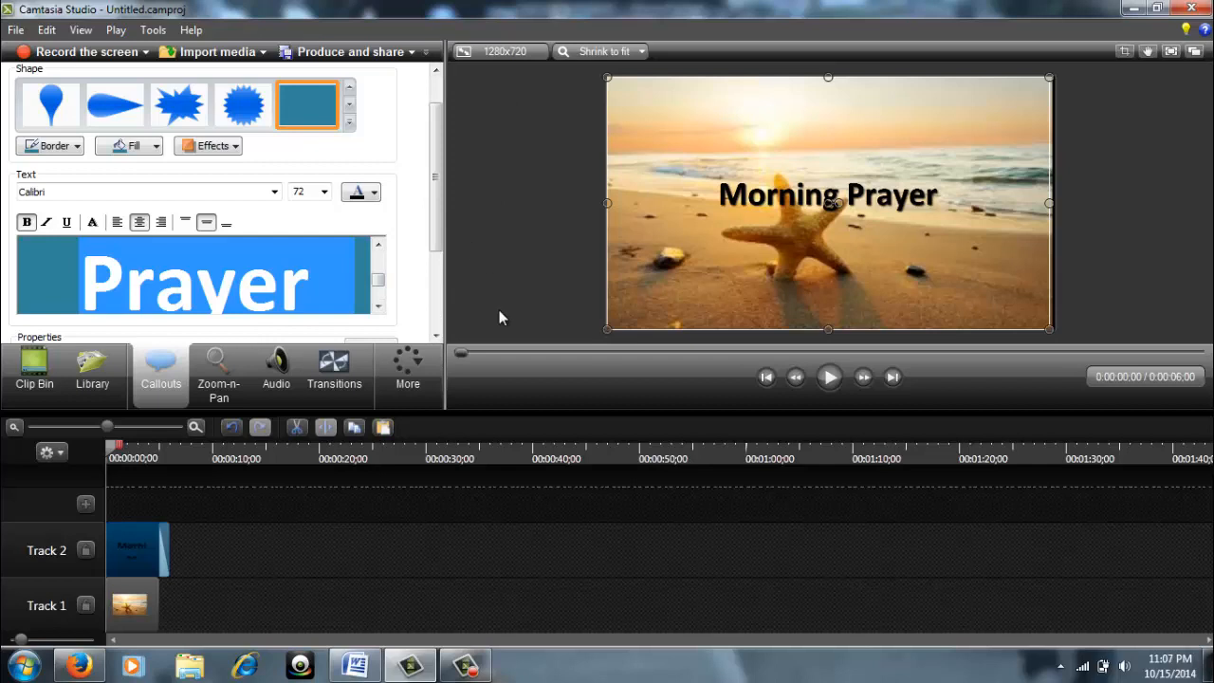
Color the "Morning Prayer" callout text yellow and set its font to Castellar
{"action": "left_click", "coordinate": [374, 195]}
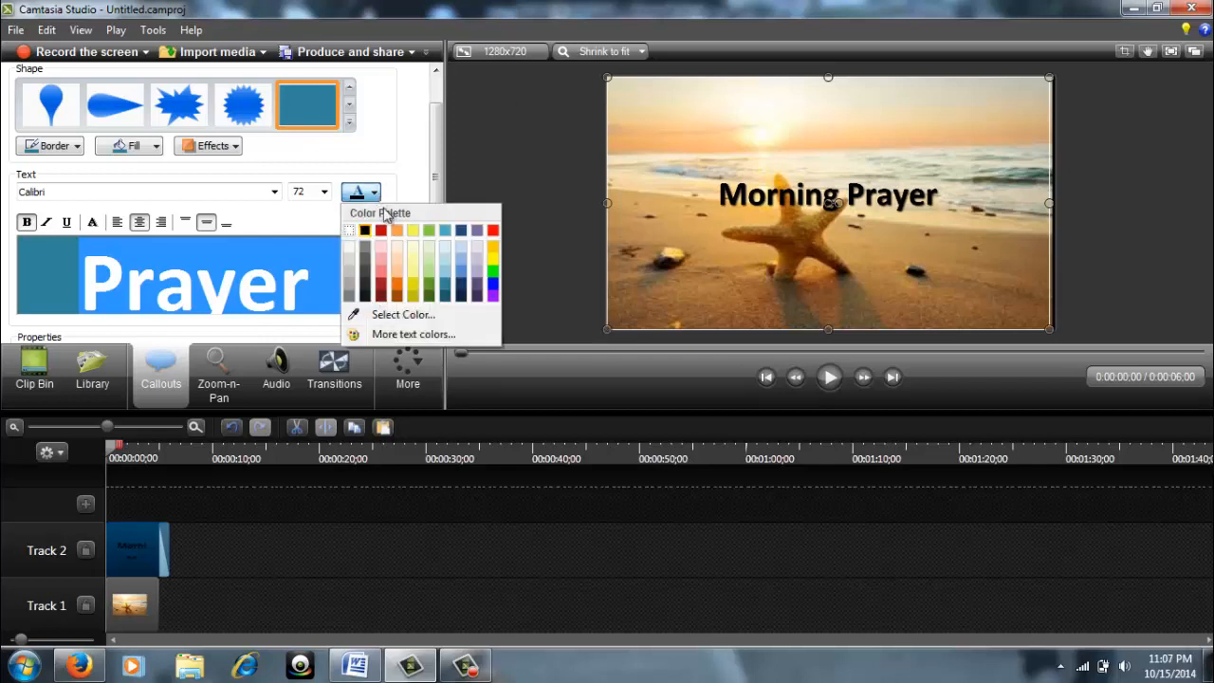
{"action": "left_click", "coordinate": [493, 263]}
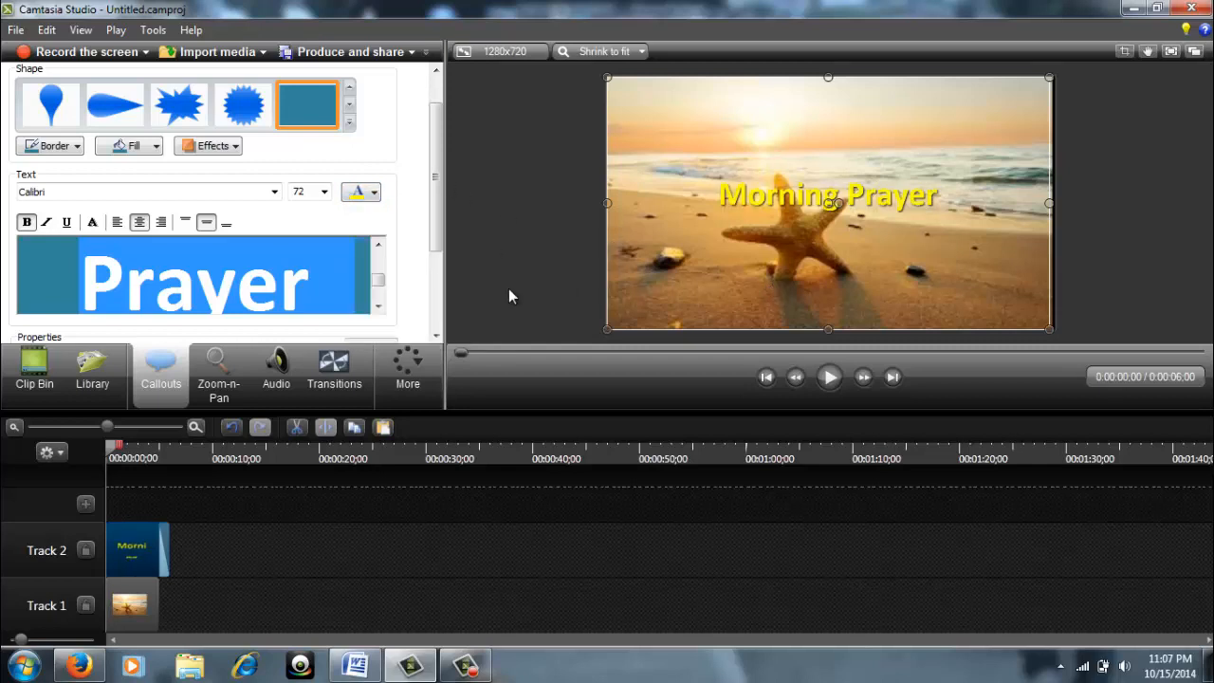
{"action": "left_click", "coordinate": [274, 193]}
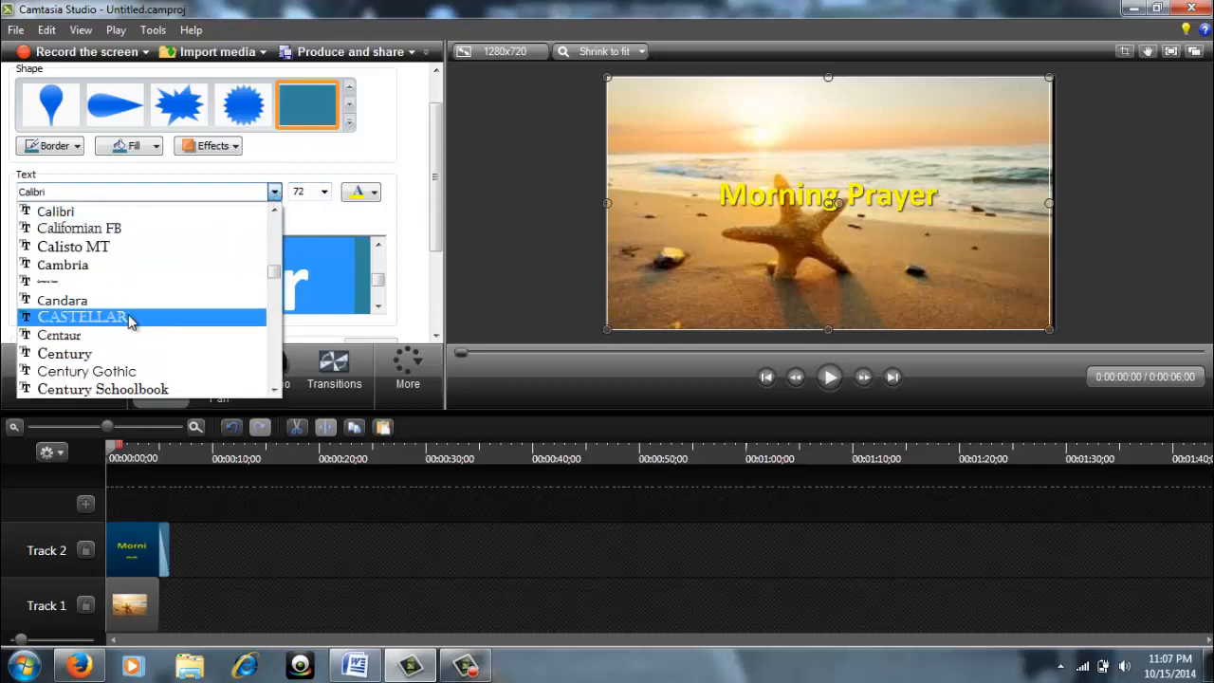
{"action": "left_click", "coordinate": [130, 320]}
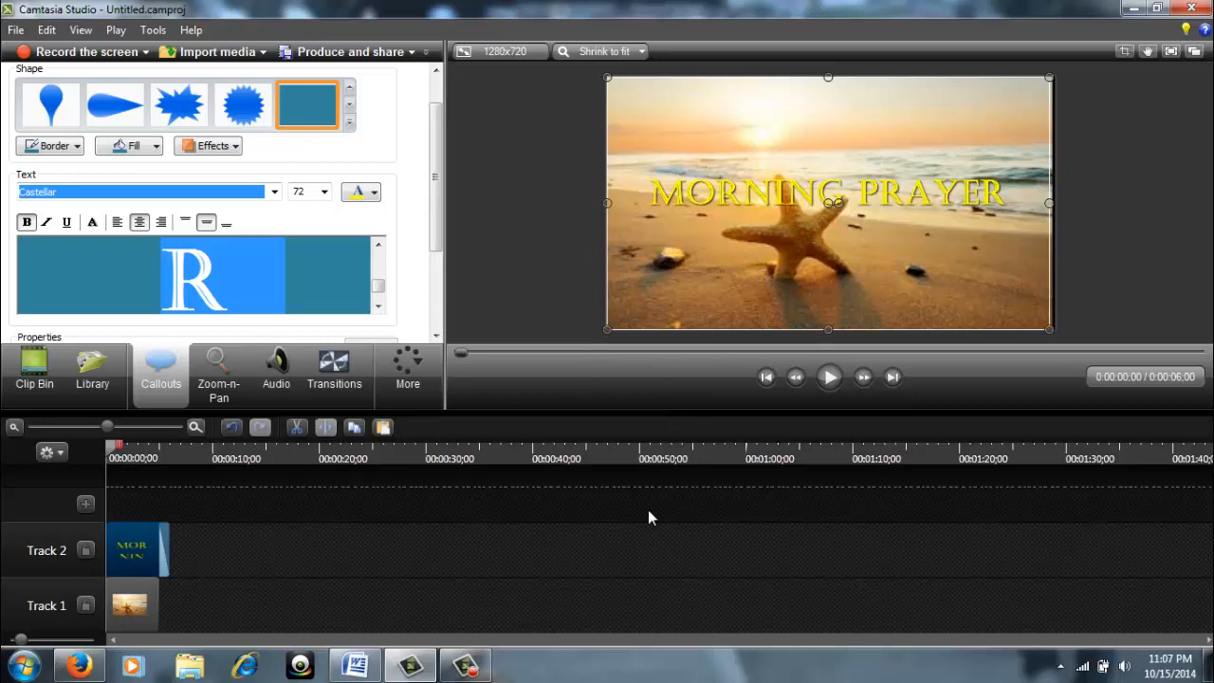
Play the title slide and set the "Morning Prayer" callout's fade-in to 1.10 seconds
{"action": "left_click", "coordinate": [830, 377]}
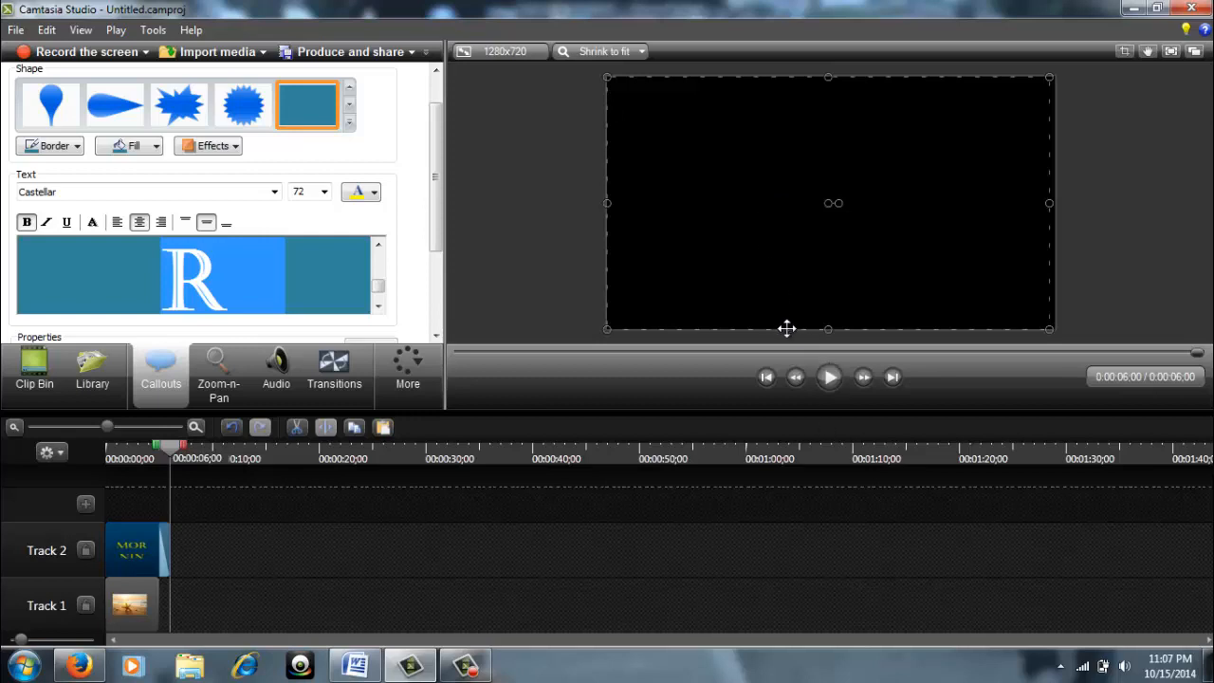
{"action": "left_click_drag", "start_coordinate": [438, 200], "coordinate": [434, 252]}
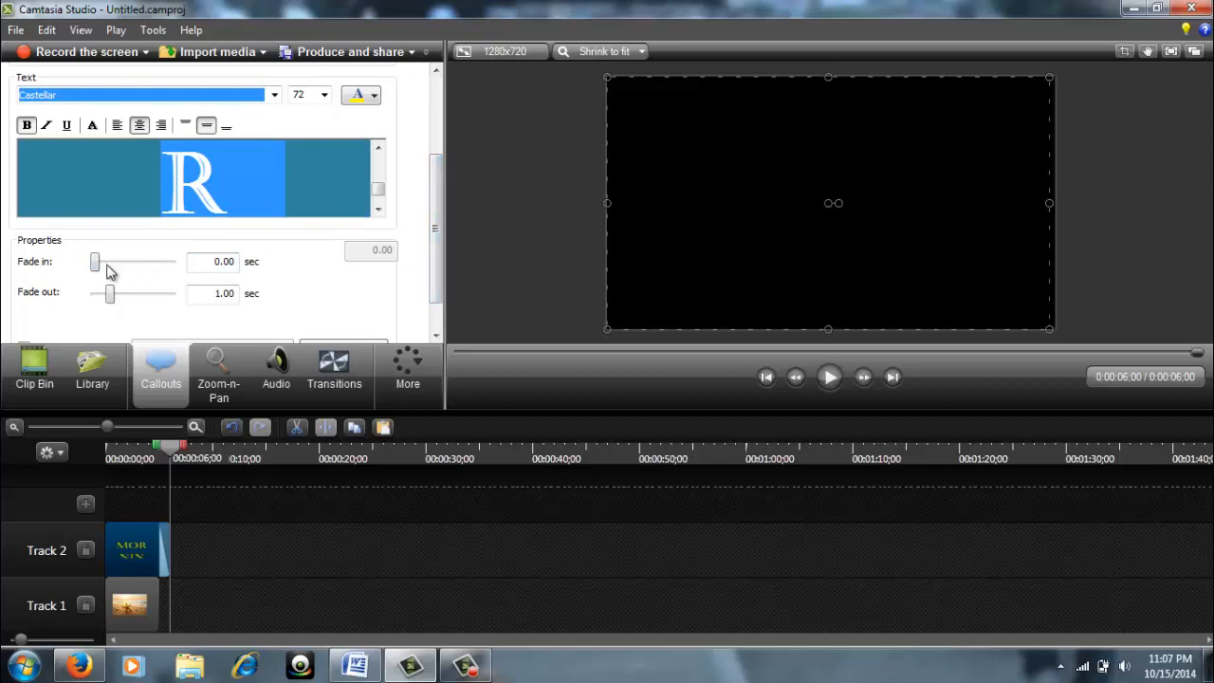
{"action": "left_click_drag", "start_coordinate": [95, 265], "coordinate": [112, 266]}
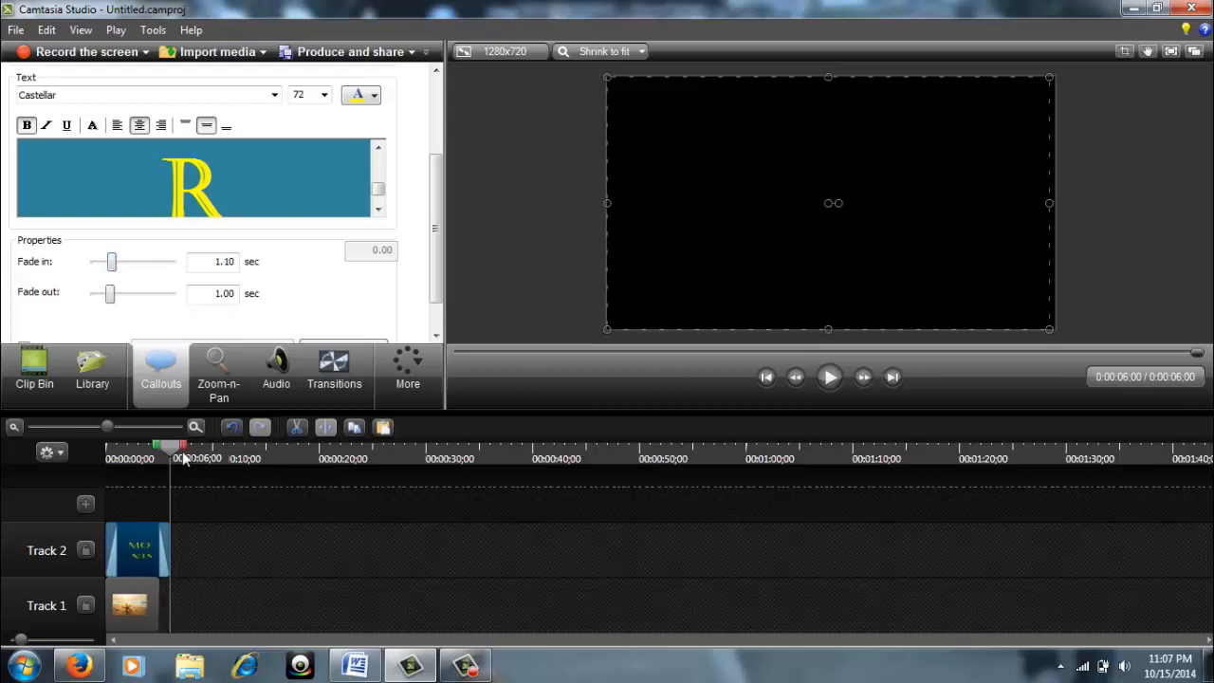
Shorten the title callout on Track 2 to end with the starfish image at 5 seconds, and play it from the start
{"action": "left_click_drag", "start_coordinate": [165, 450], "coordinate": [92, 465]}
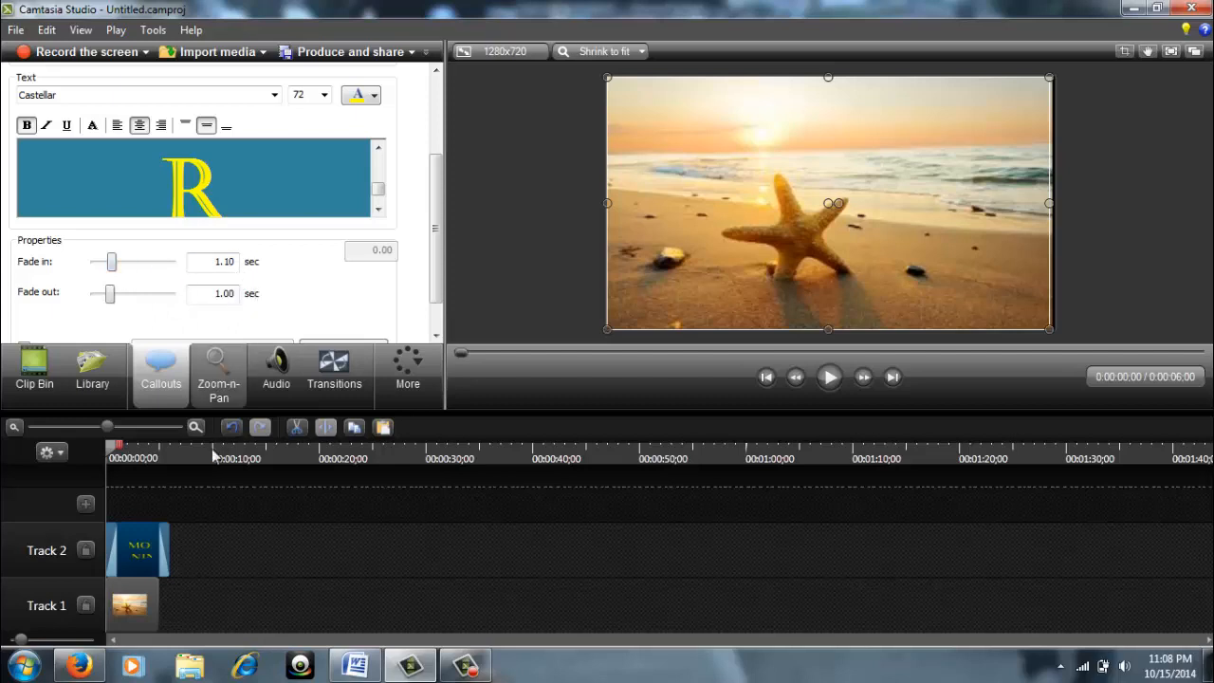
{"action": "left_click_drag", "start_coordinate": [170, 548], "coordinate": [158, 550]}
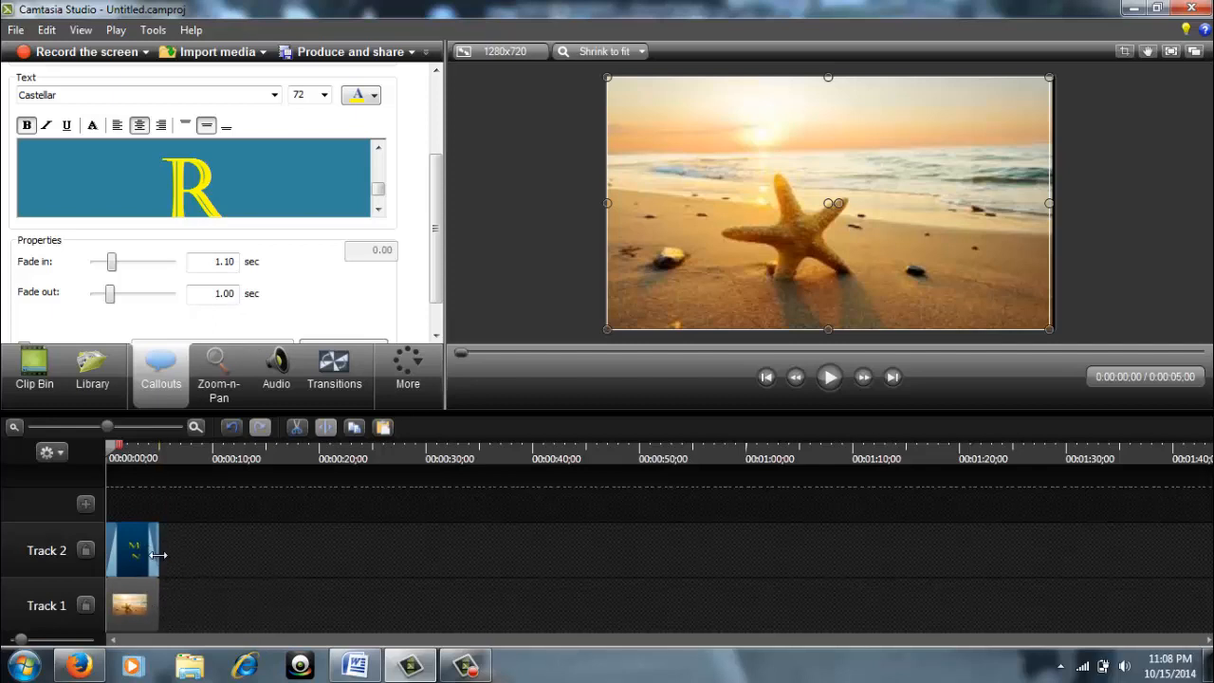
{"action": "left_click", "coordinate": [829, 379]}
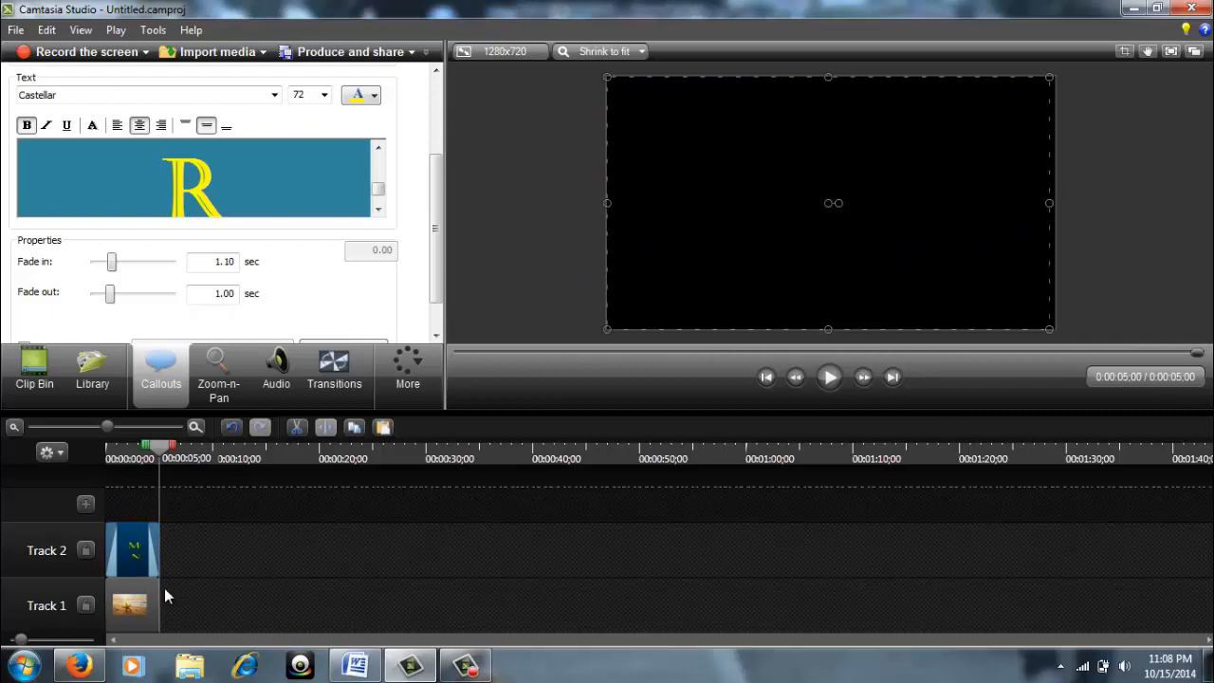
Trim both the starfish image and the title callout to 4 seconds and play the slide from the start
{"action": "left_click", "coordinate": [138, 457]}
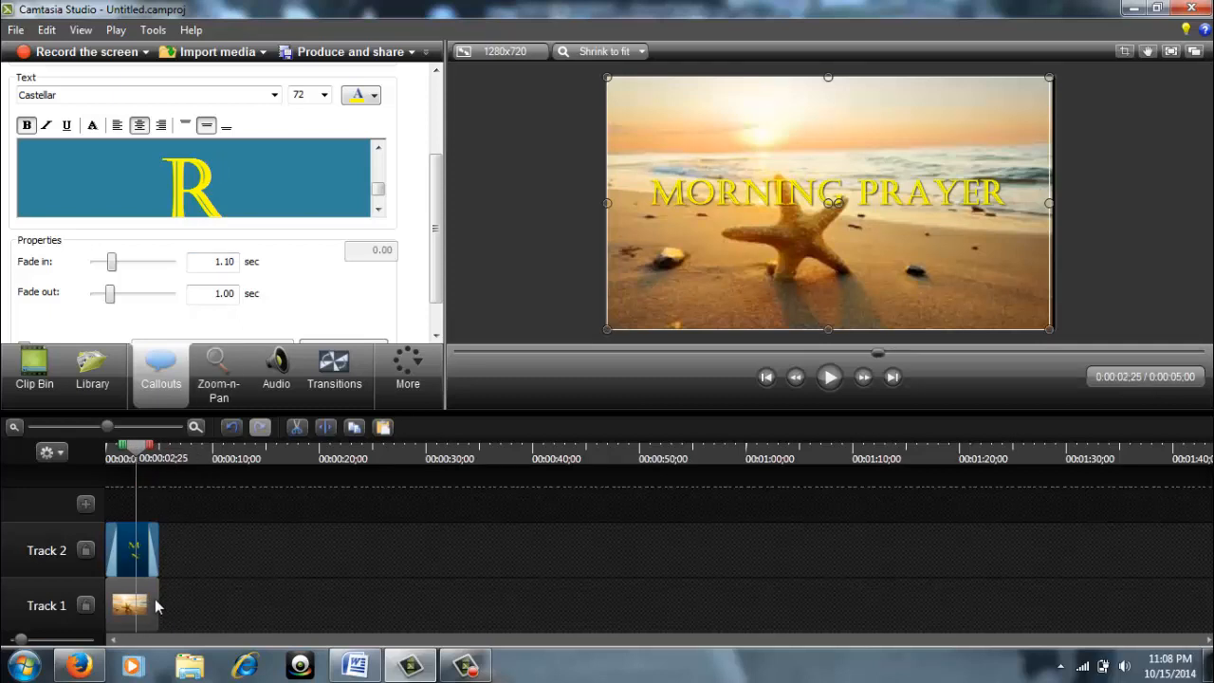
{"action": "left_click_drag", "start_coordinate": [154, 599], "coordinate": [148, 561]}
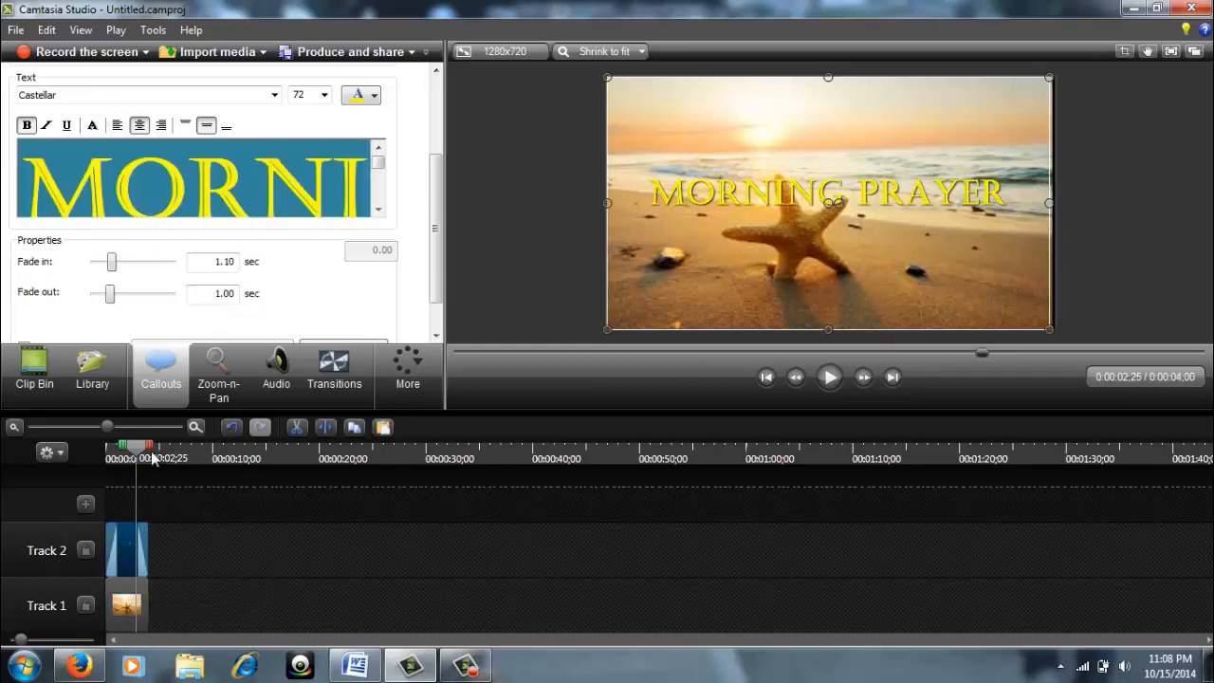
{"action": "left_click", "coordinate": [106, 459]}
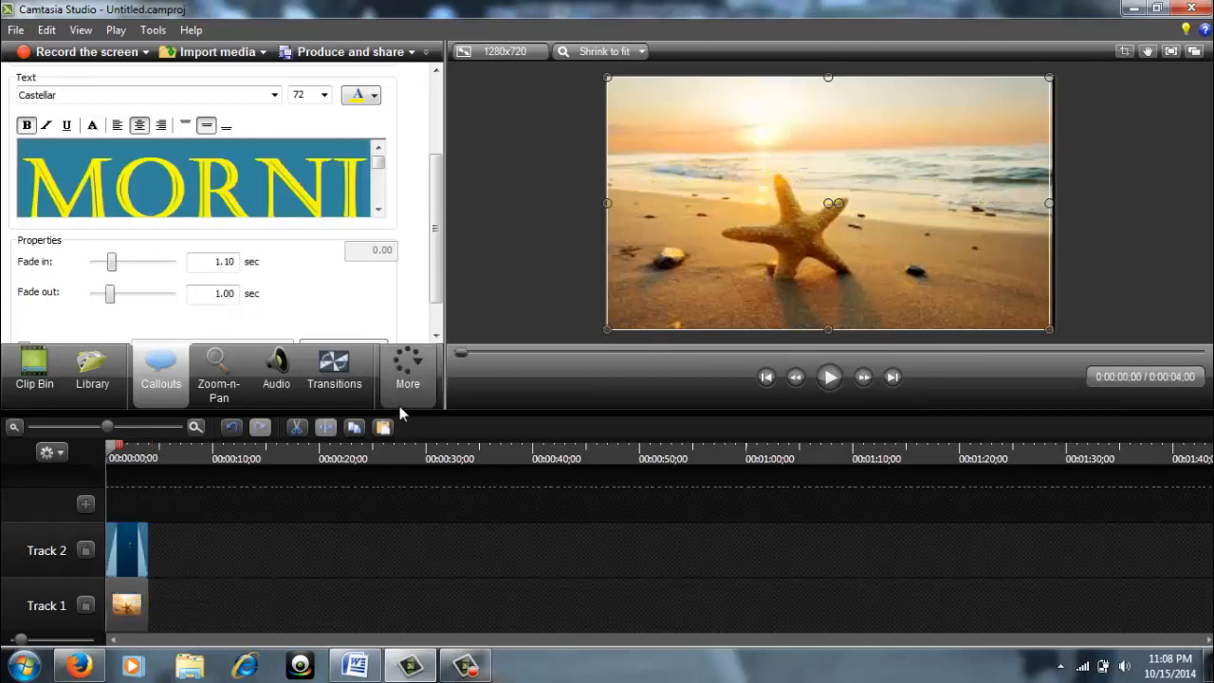
{"action": "left_click", "coordinate": [828, 378]}
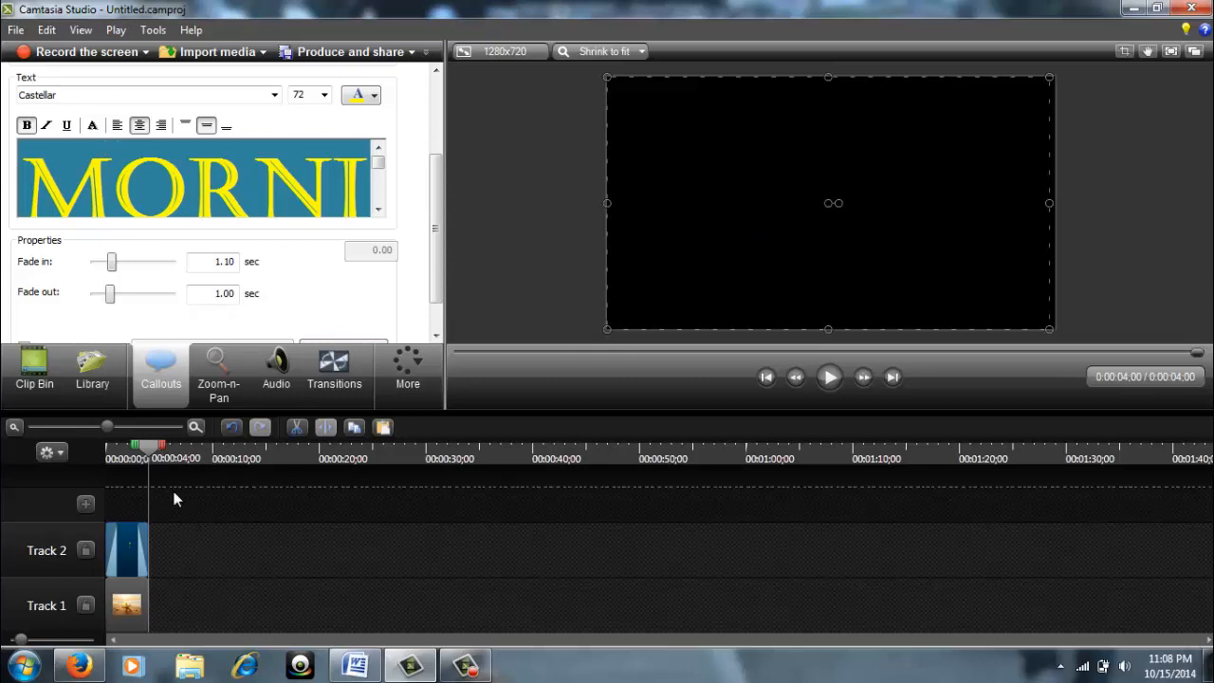
Add images0000.jpg to Track 1 directly after the starfish image, starting at 4 seconds
{"action": "left_click", "coordinate": [38, 375]}
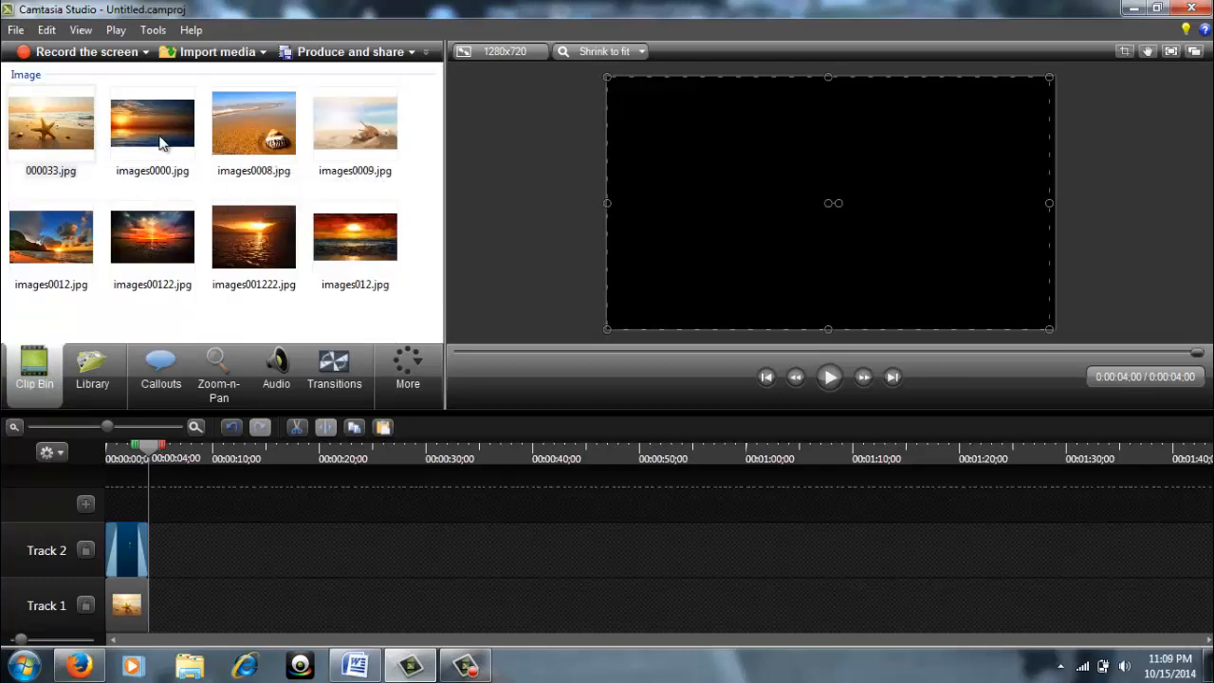
{"action": "left_click_drag", "start_coordinate": [141, 111], "coordinate": [201, 518]}
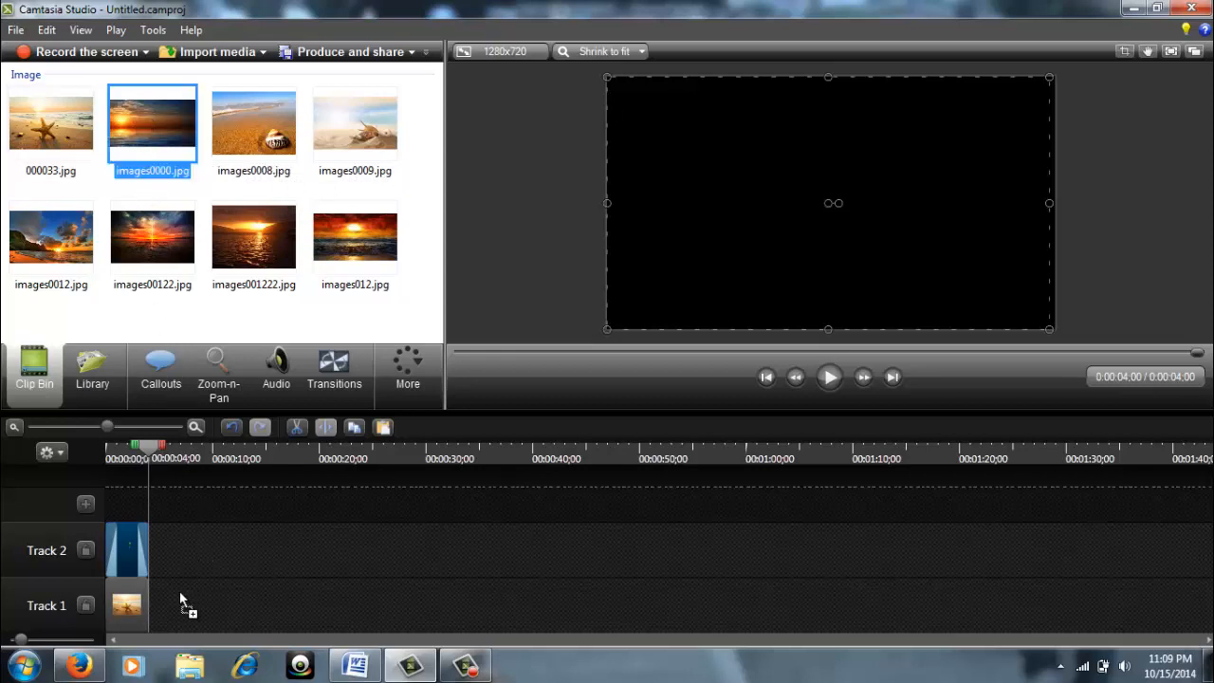
{"action": "left_click_drag", "start_coordinate": [155, 593], "coordinate": [154, 591]}
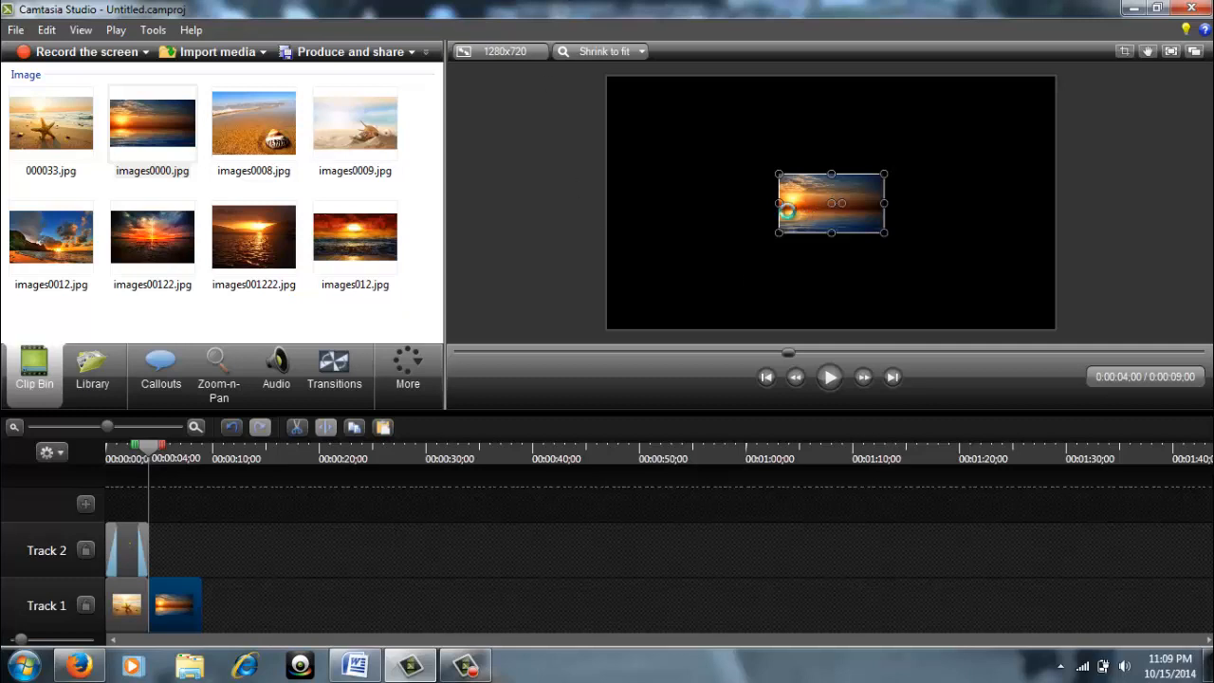
Stretch the sunset image on all four sides so it fills the video canvas
{"action": "left_click_drag", "start_coordinate": [779, 203], "coordinate": [607, 205]}
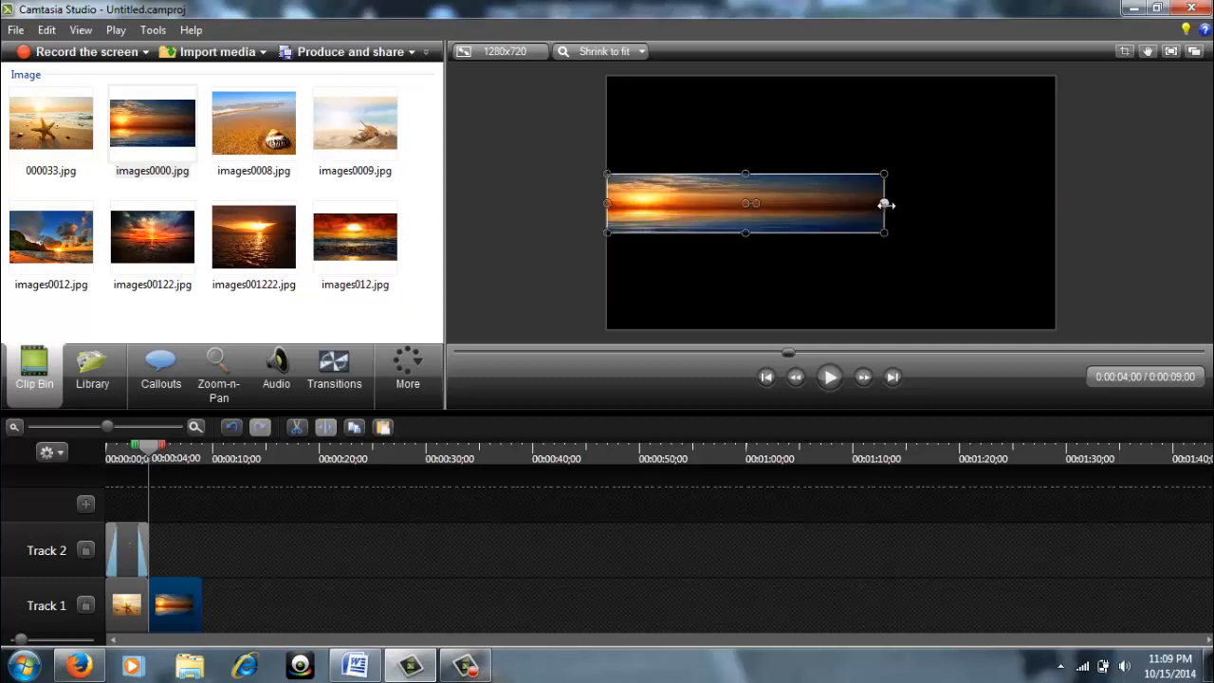
{"action": "left_click_drag", "start_coordinate": [885, 204], "coordinate": [1049, 203]}
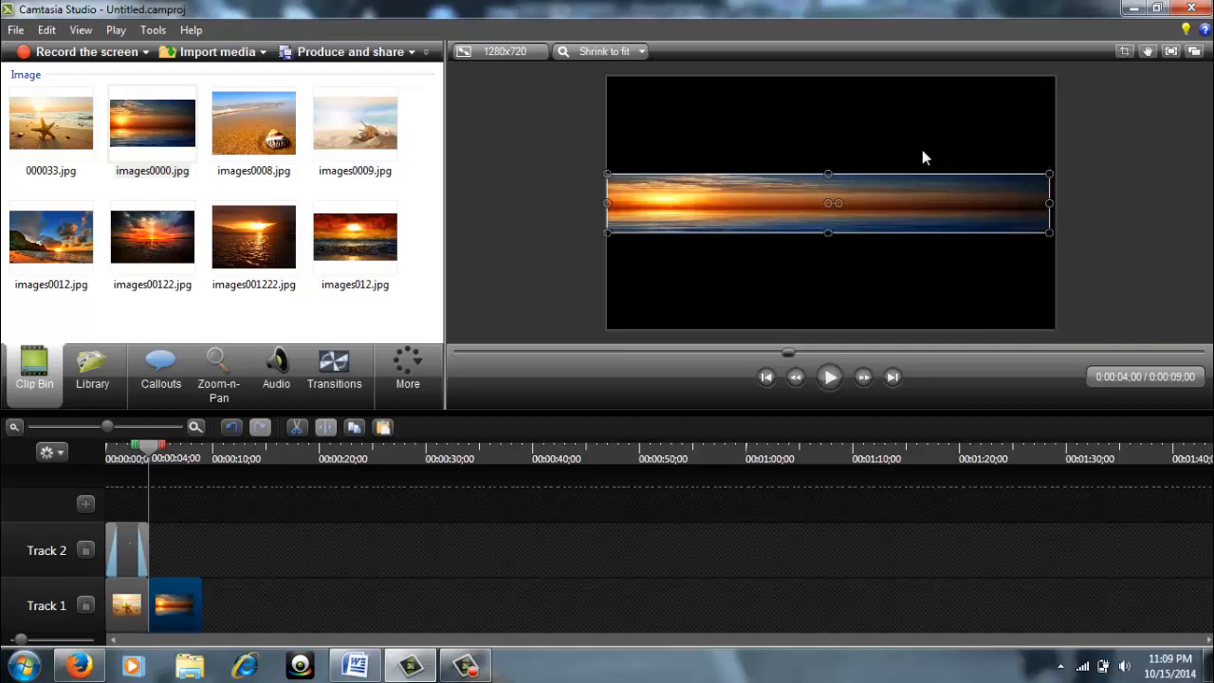
{"action": "left_click_drag", "start_coordinate": [826, 170], "coordinate": [827, 76]}
{"action": "left_click_drag", "start_coordinate": [828, 232], "coordinate": [828, 329]}
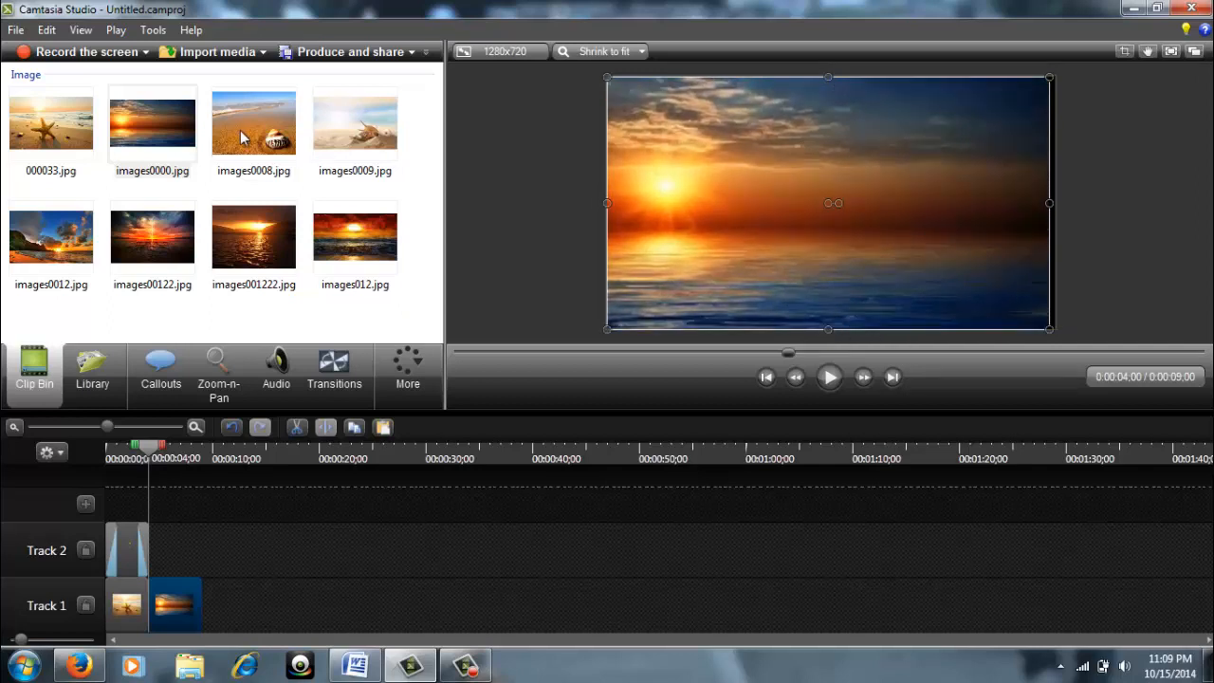
Add a new callout at 4 seconds and stretch its frame on all four sides to cover the sunset image
{"action": "left_click", "coordinate": [168, 384]}
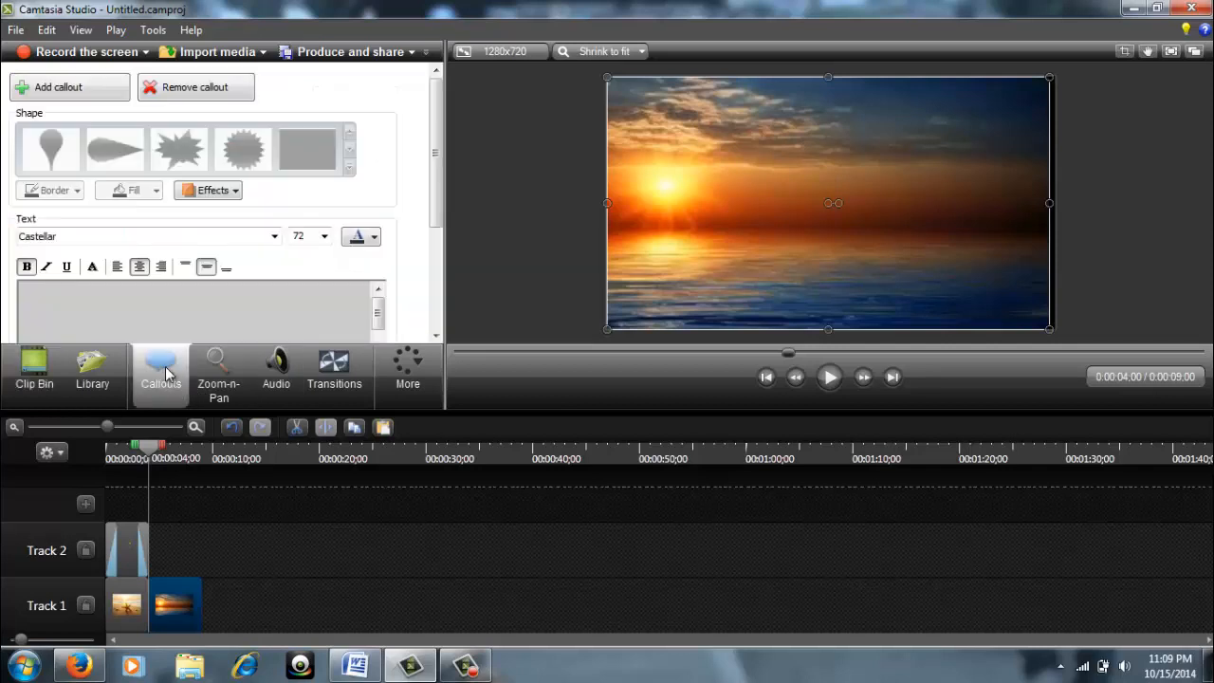
{"action": "left_click", "coordinate": [76, 88]}
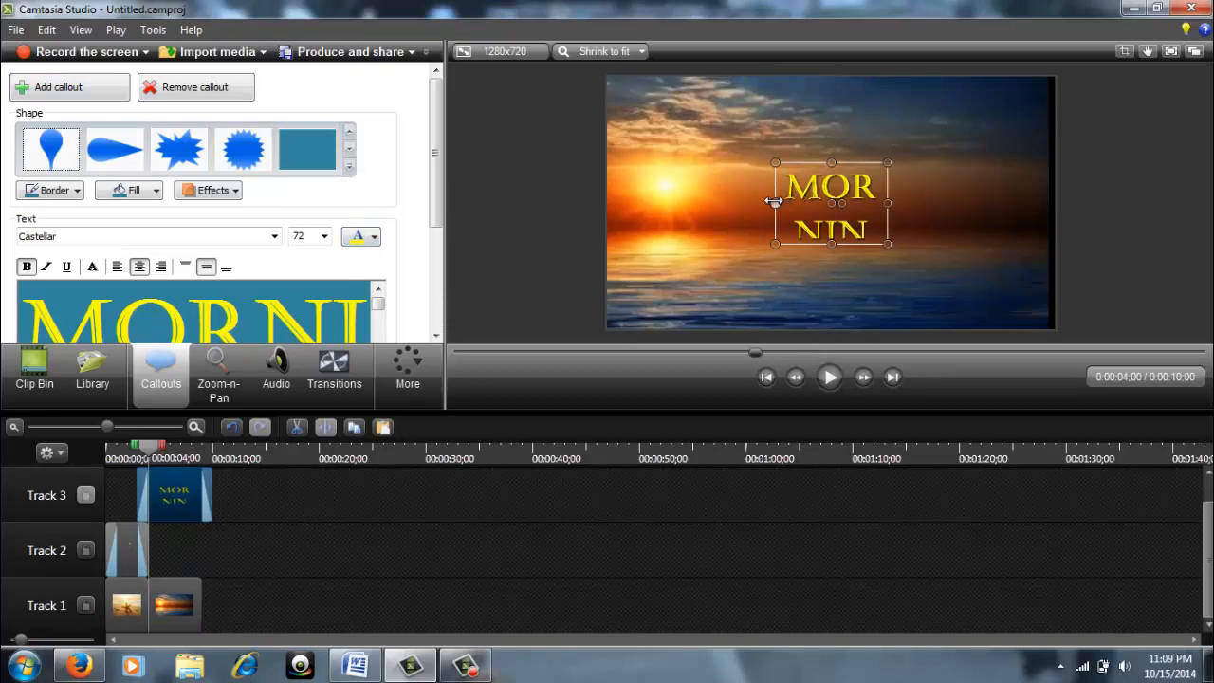
{"action": "left_click_drag", "start_coordinate": [773, 201], "coordinate": [607, 201]}
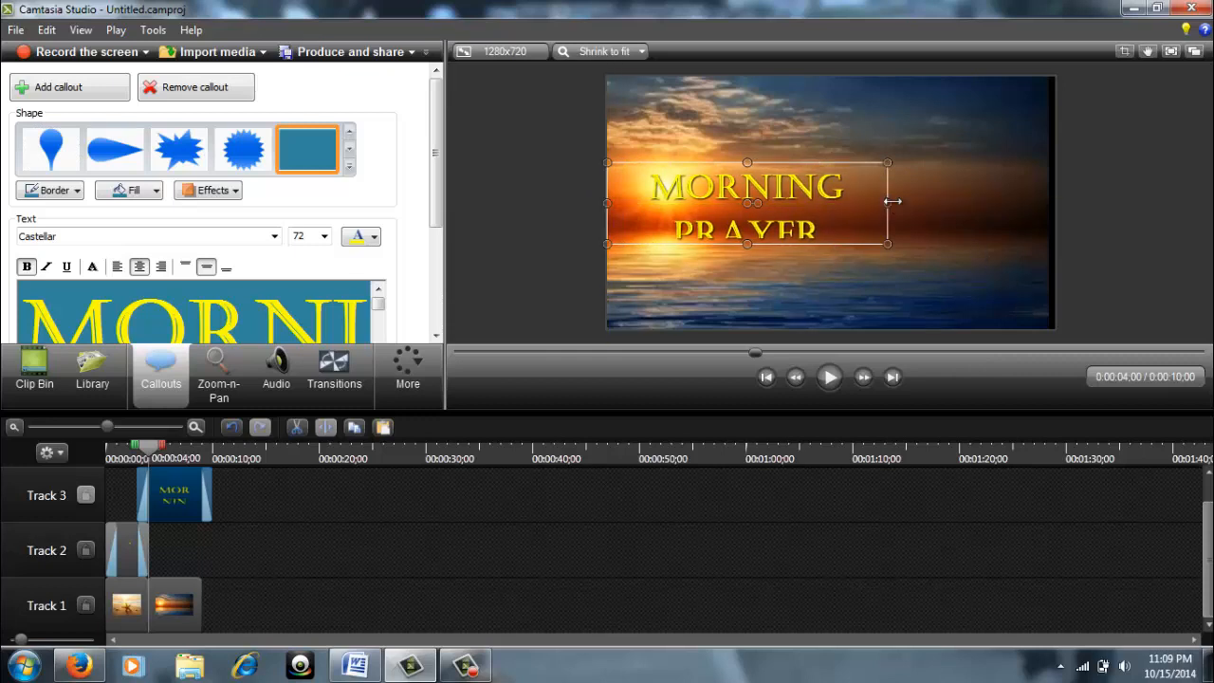
{"action": "left_click_drag", "start_coordinate": [884, 204], "coordinate": [1052, 203]}
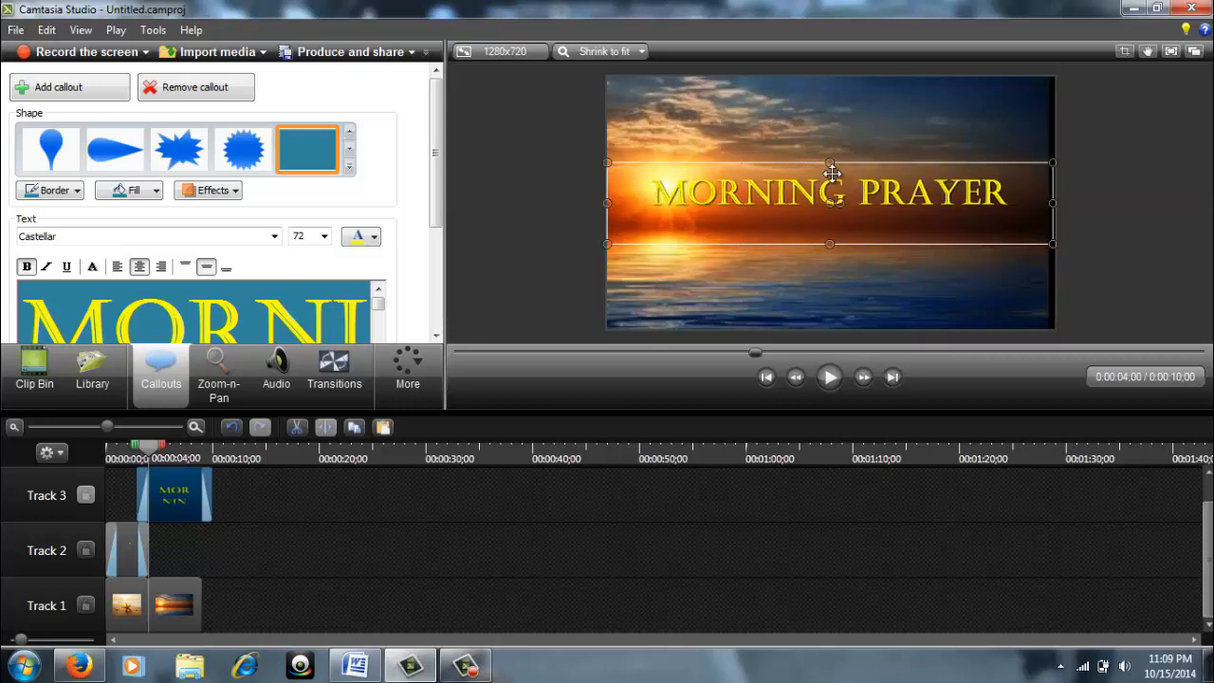
{"action": "left_click_drag", "start_coordinate": [829, 163], "coordinate": [831, 77]}
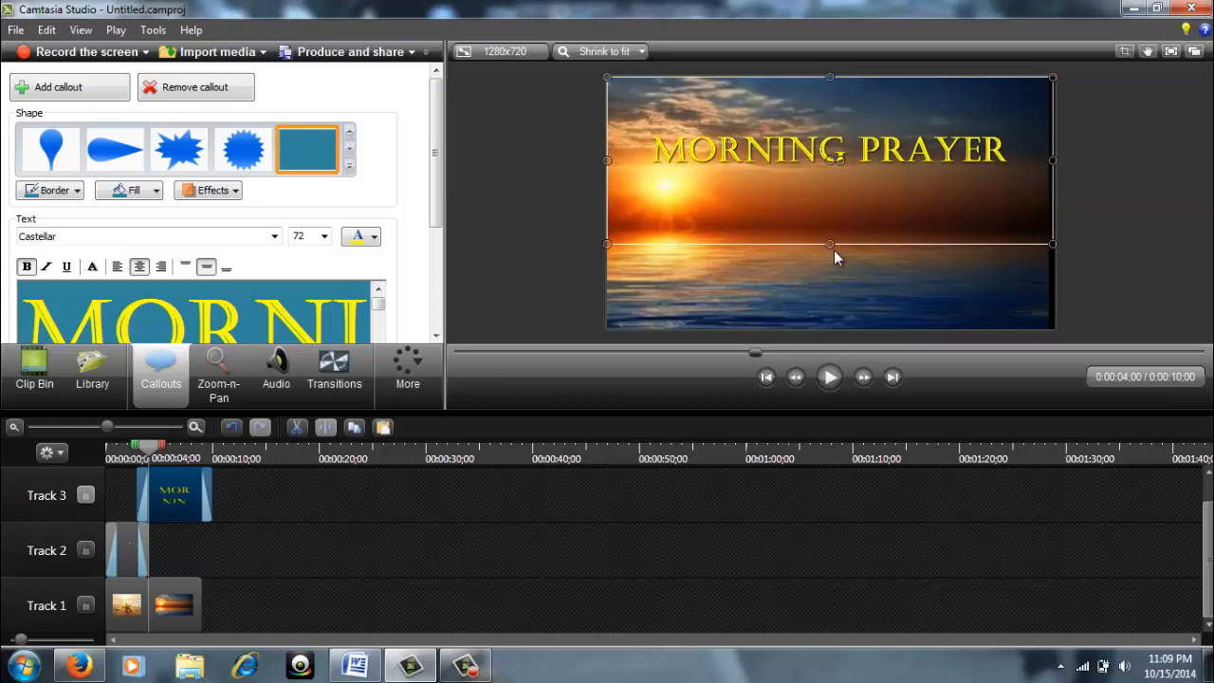
{"action": "left_click_drag", "start_coordinate": [831, 245], "coordinate": [861, 328]}
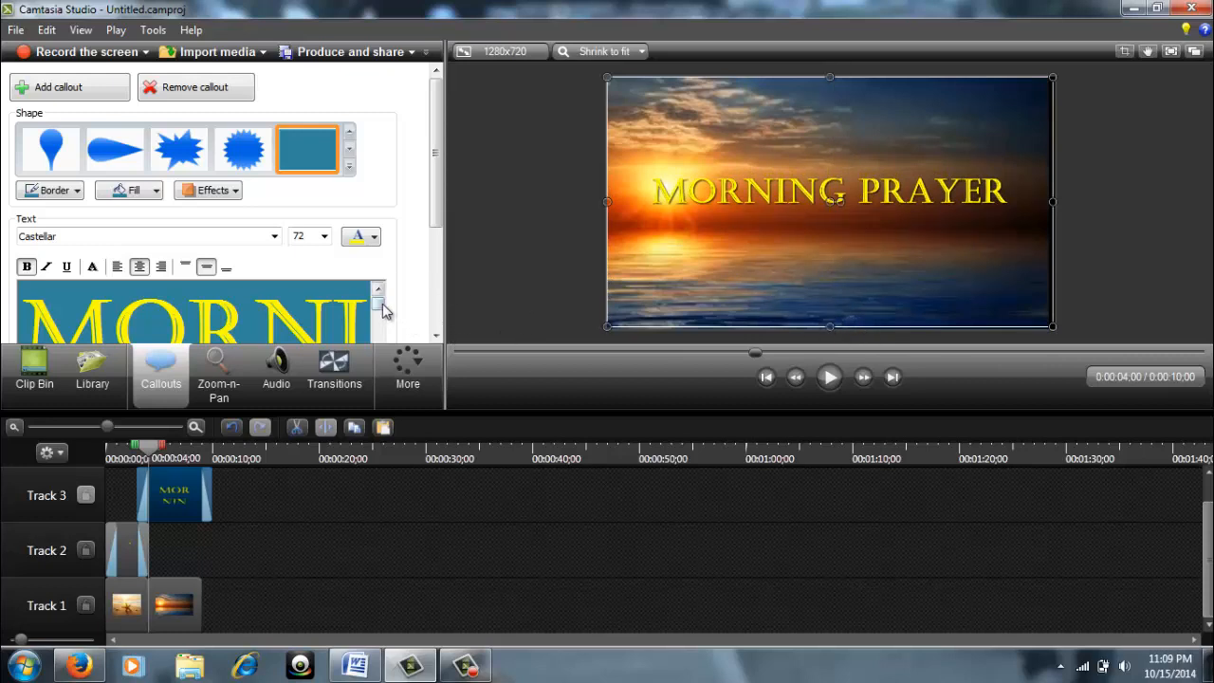
Delete the "Morning Prayer" text from the new callout on Track 3
{"action": "left_click_drag", "start_coordinate": [382, 304], "coordinate": [382, 306]}
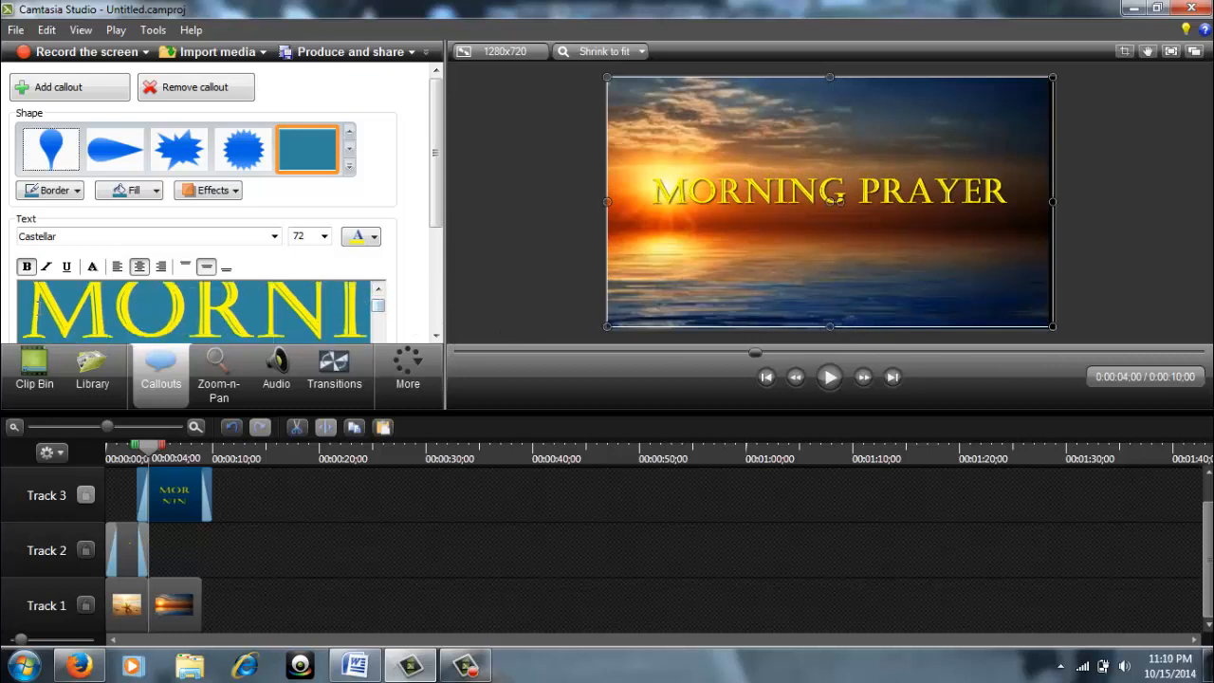
{"action": "scroll", "coordinate": [33, 315], "scroll_direction": "up", "scroll_amount": 1}
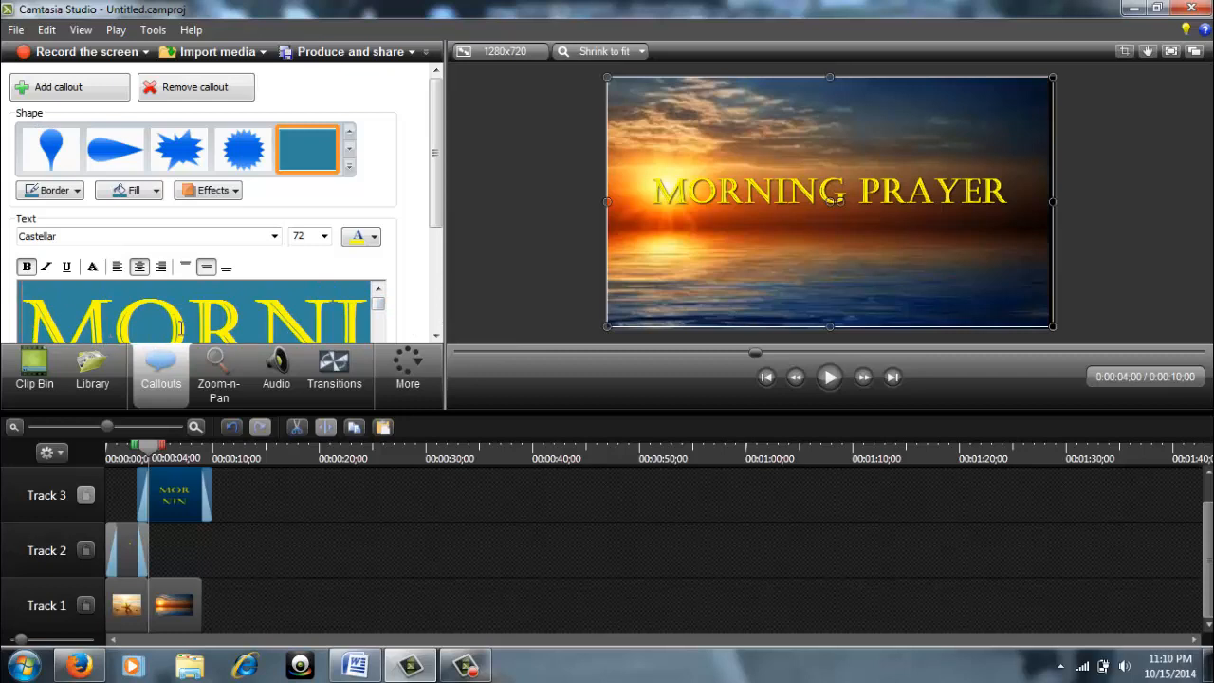
{"action": "key", "text": "Delete"}
{"action": "key", "text": "Delete"}
{"action": "key", "text": "Delete"}
{"action": "key", "text": "Delete"}
{"action": "key", "text": "Delete"}
{"action": "key", "text": "Delete"}
{"action": "key", "text": "Delete"}
{"action": "key", "text": "Delete"}
{"action": "key", "text": "Delete"}
{"action": "key", "text": "Delete"}
{"action": "key", "text": "Delete"}
{"action": "key", "text": "Delete"}
{"action": "key", "text": "Delete"}
{"action": "key", "text": "Delete"}
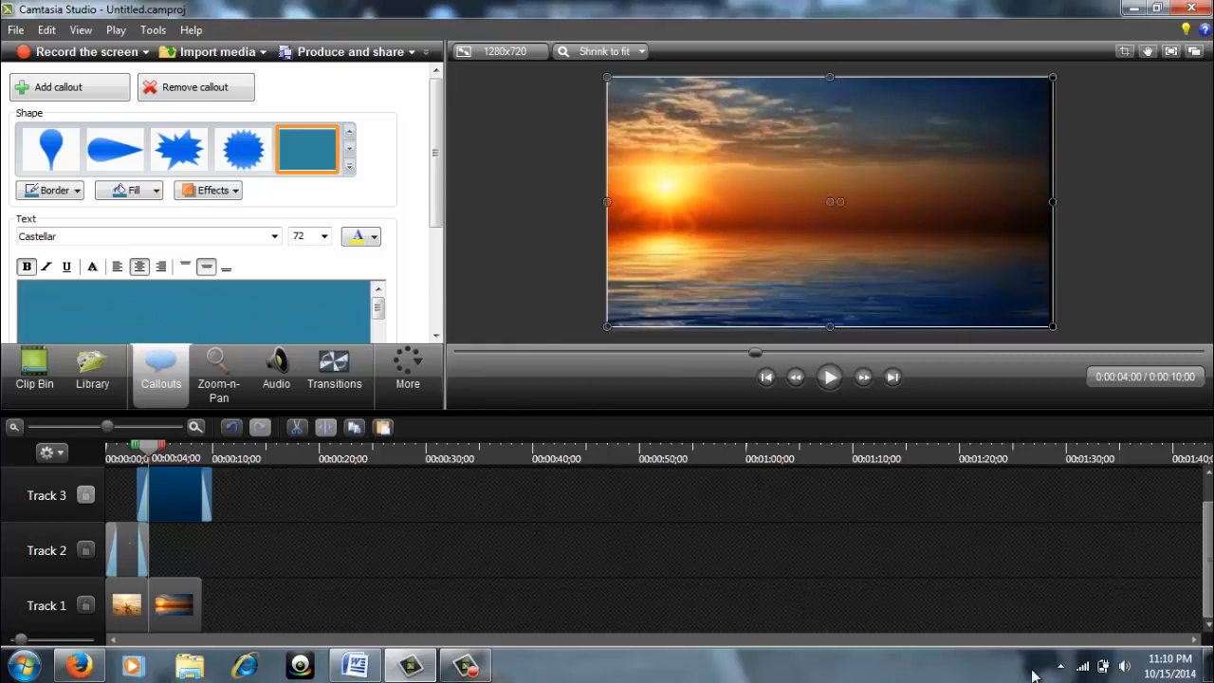
Switch to the Word document and copy the prayer's first two lines, from "This is the beginning" to "as I will."
{"action": "left_click", "coordinate": [359, 668]}
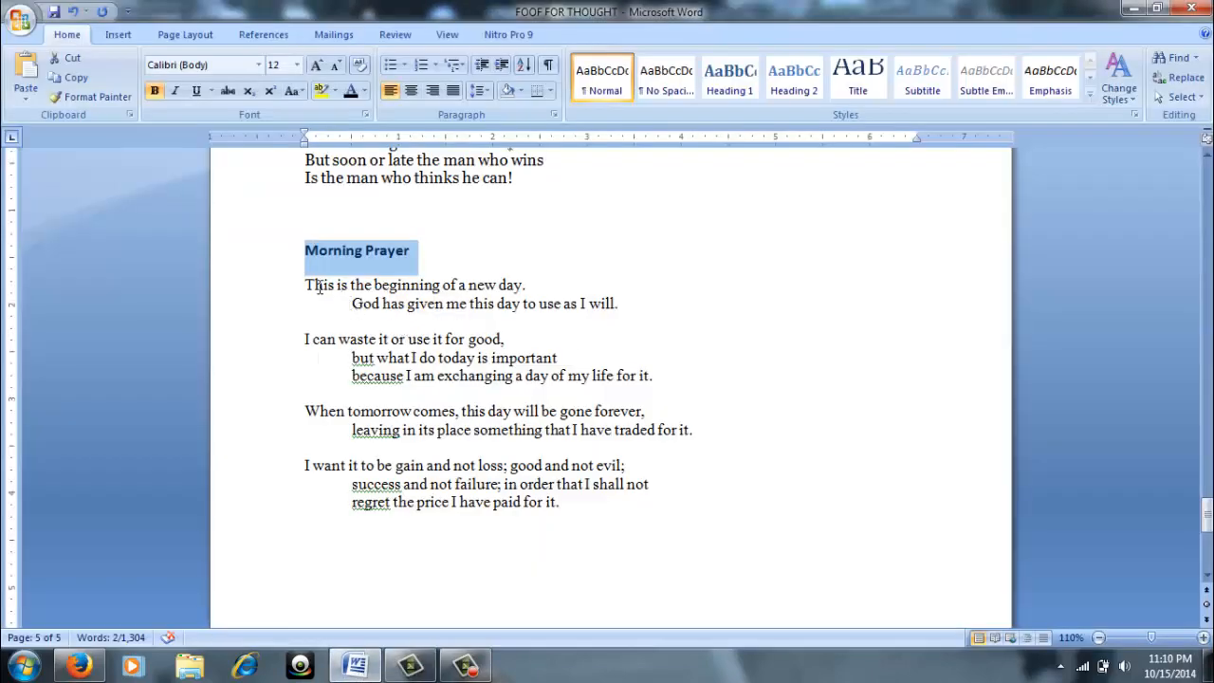
{"action": "left_click_drag", "start_coordinate": [307, 287], "coordinate": [641, 305]}
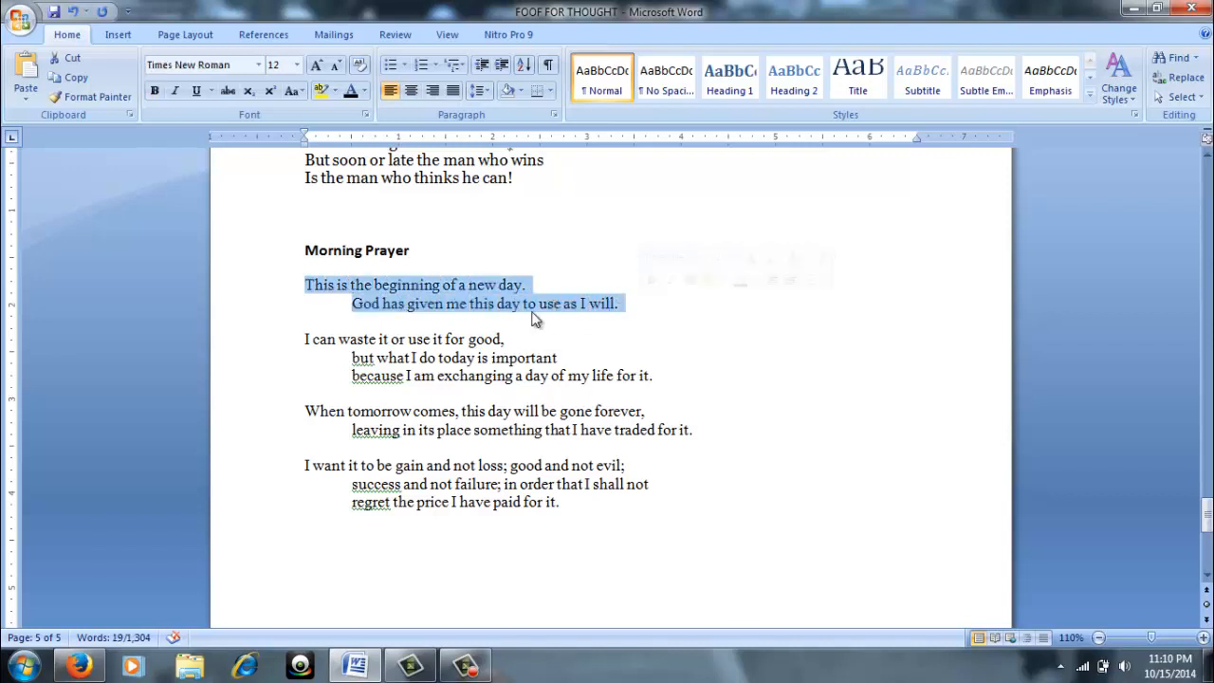
{"action": "right_click", "coordinate": [447, 310]}
{"action": "left_click", "coordinate": [418, 292]}
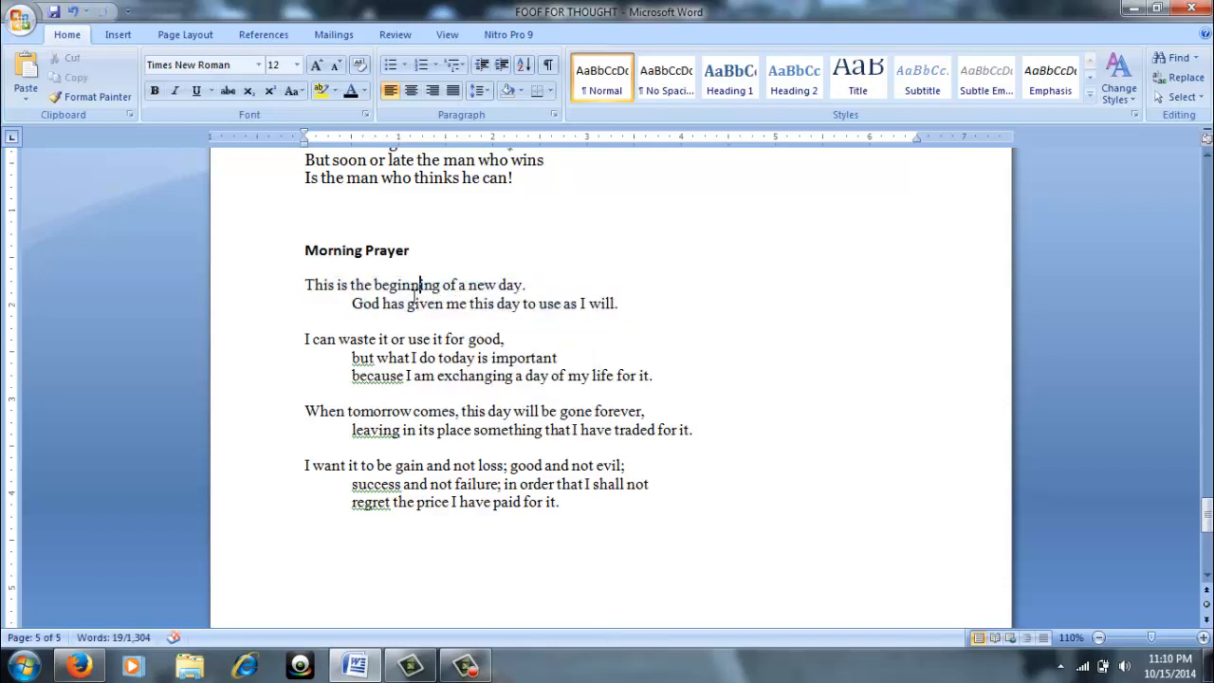
{"action": "left_click_drag", "start_coordinate": [305, 277], "coordinate": [625, 303]}
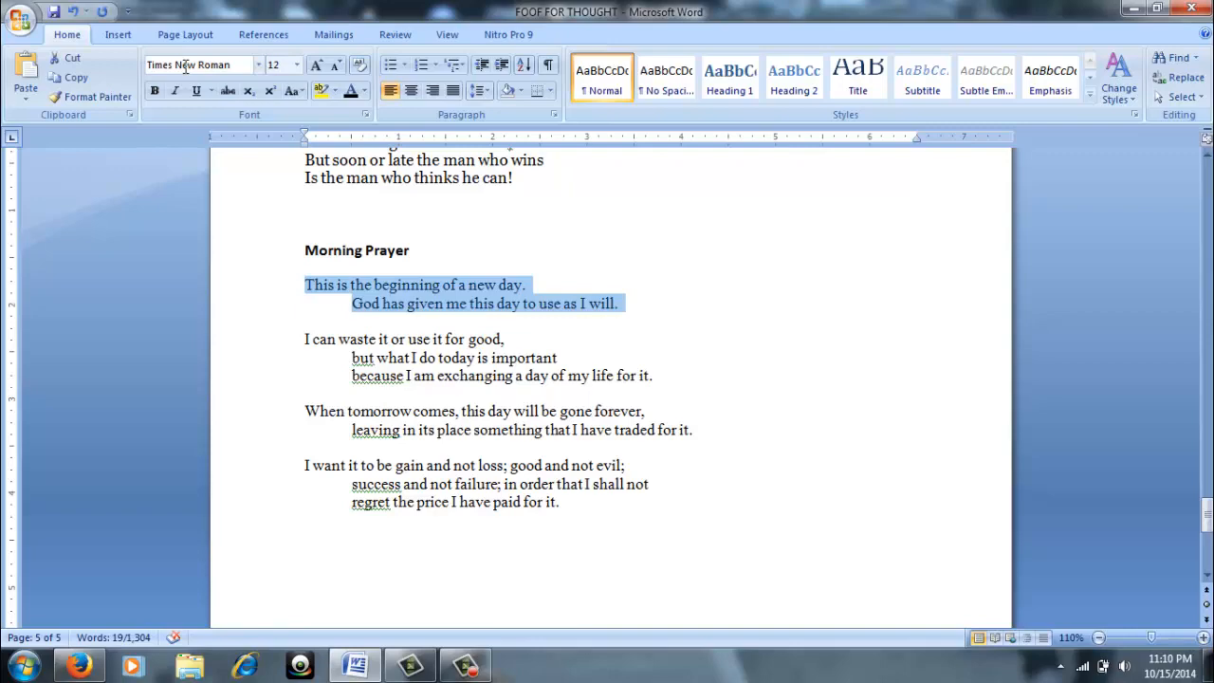
{"action": "left_click", "coordinate": [80, 80]}
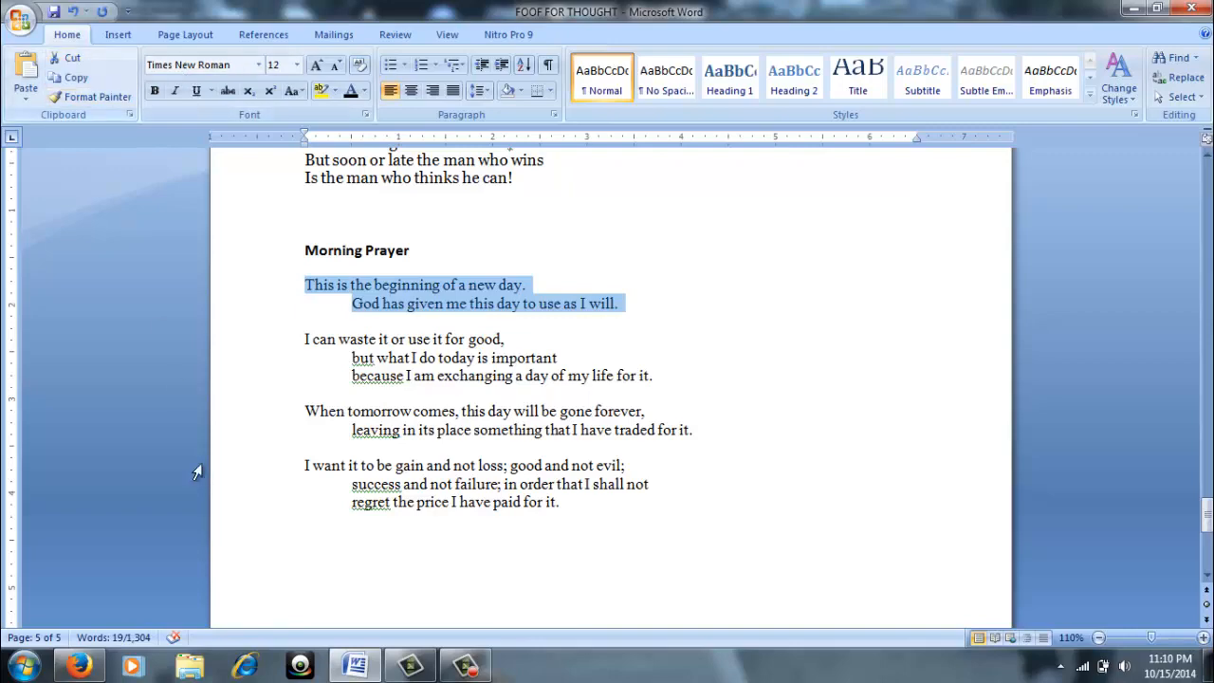
Return to Camtasia Studio and paste the copied prayer lines into the empty callout's text
{"action": "left_click", "coordinate": [409, 666]}
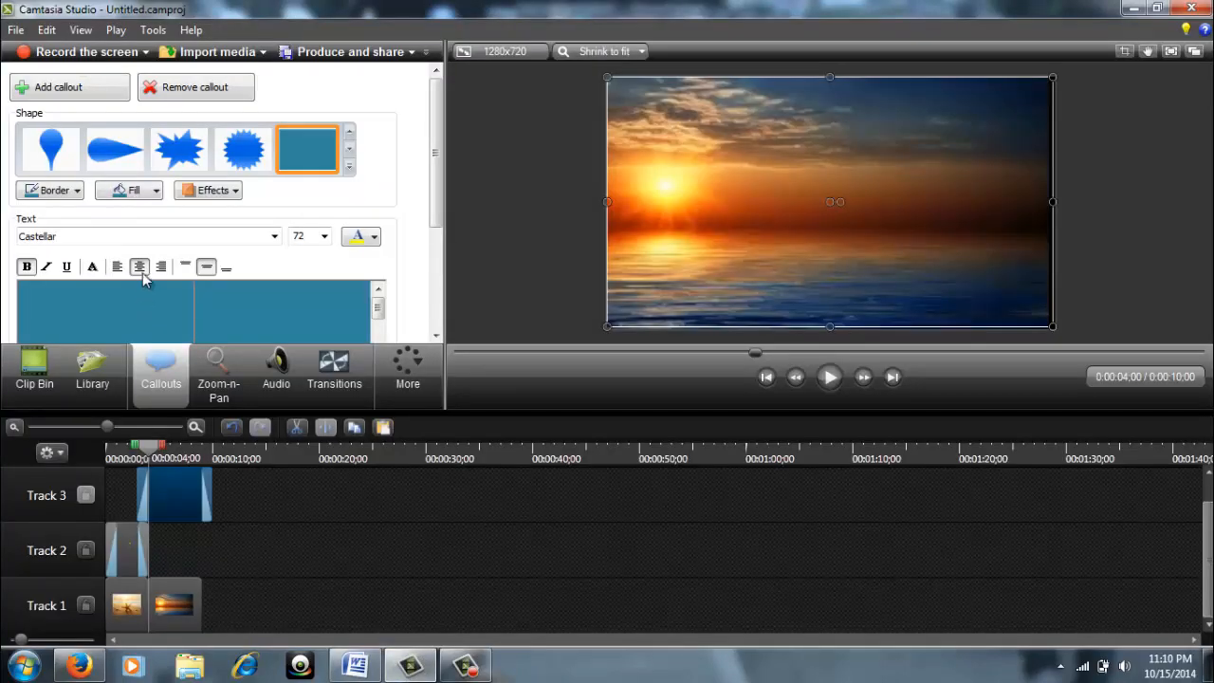
{"action": "right_click", "coordinate": [134, 303]}
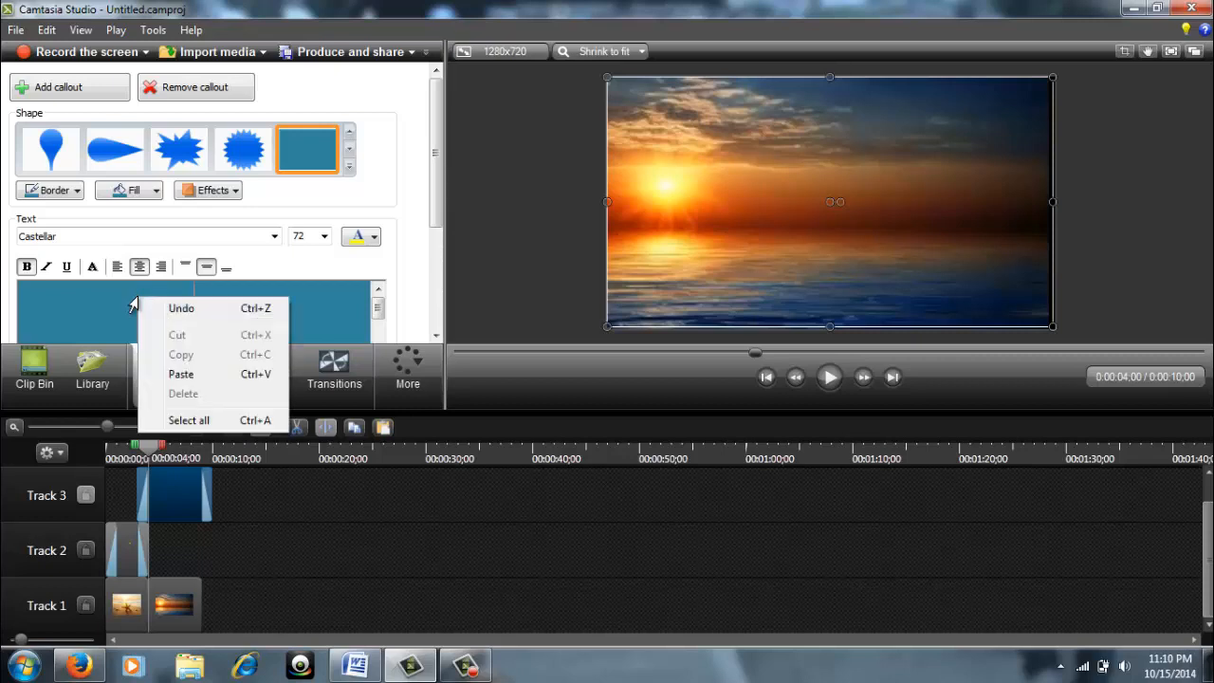
{"action": "left_click", "coordinate": [181, 374]}
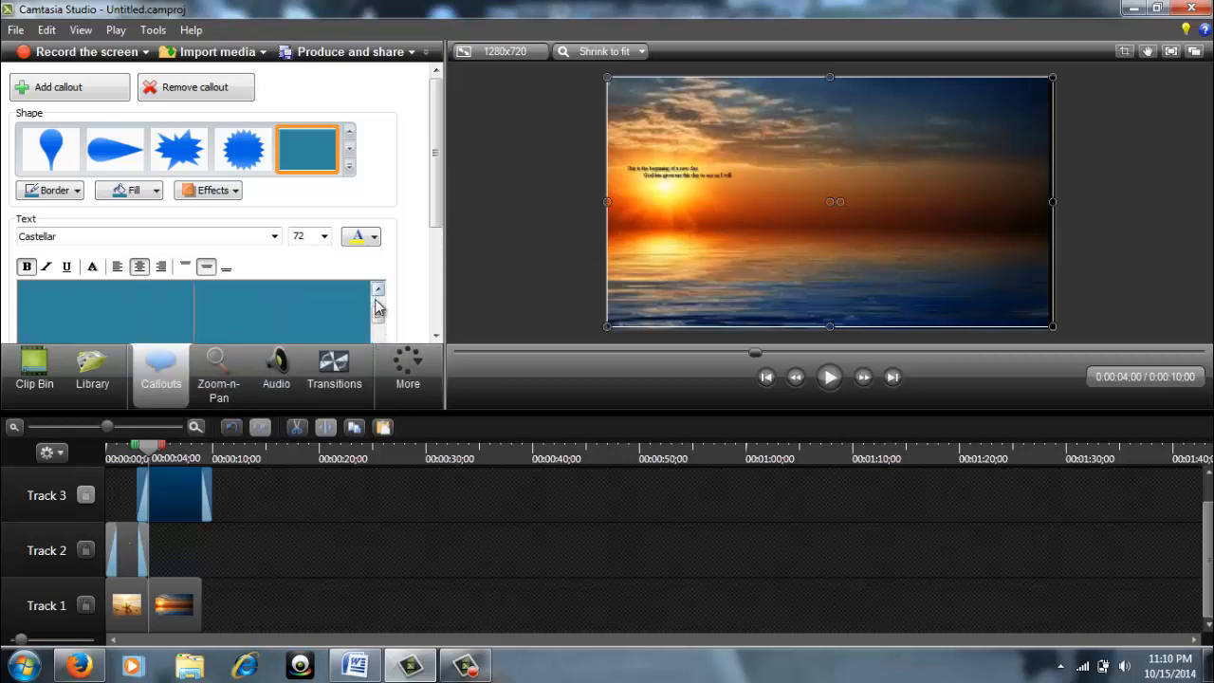
Center the pasted prayer lines in the Track 3 callout and set their font size to 72
{"action": "left_click_drag", "start_coordinate": [380, 317], "coordinate": [380, 300]}
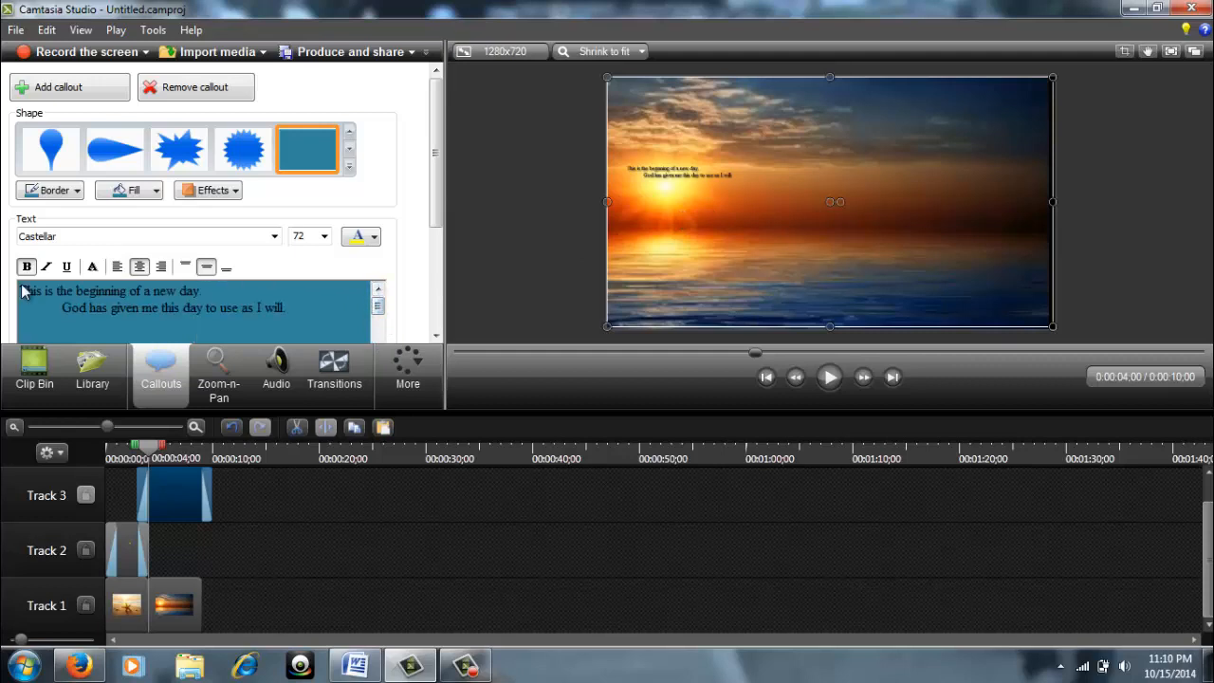
{"action": "left_click_drag", "start_coordinate": [22, 290], "coordinate": [247, 333]}
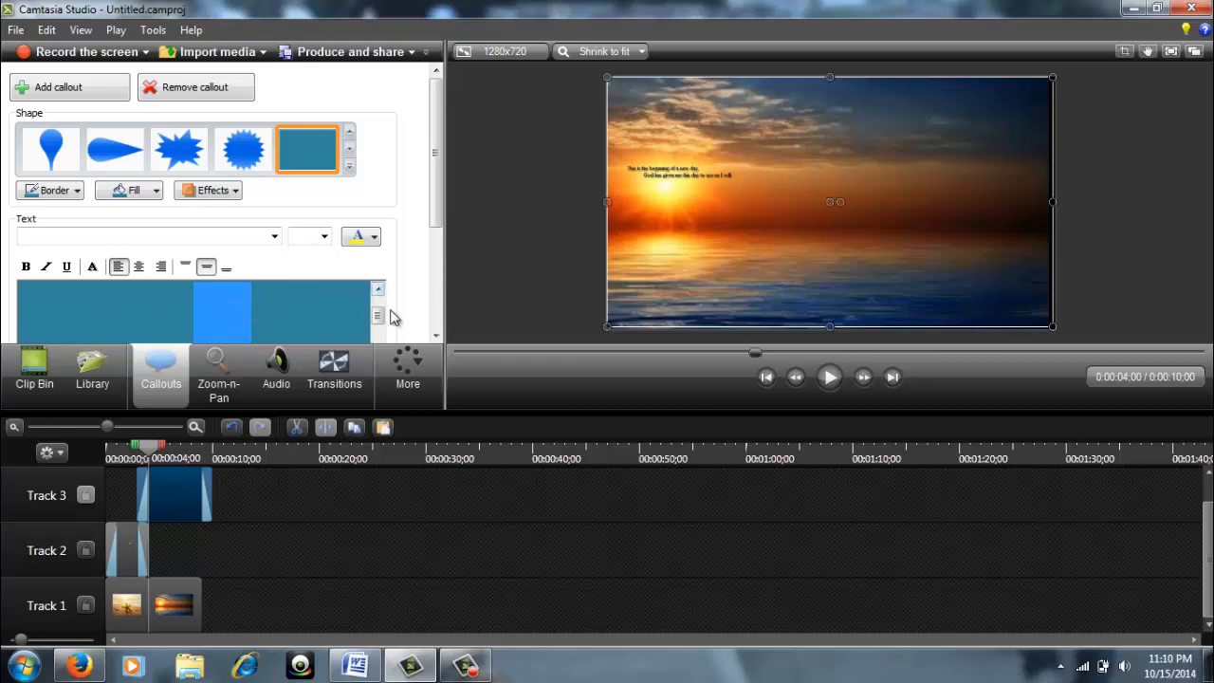
{"action": "left_click_drag", "start_coordinate": [382, 317], "coordinate": [380, 298]}
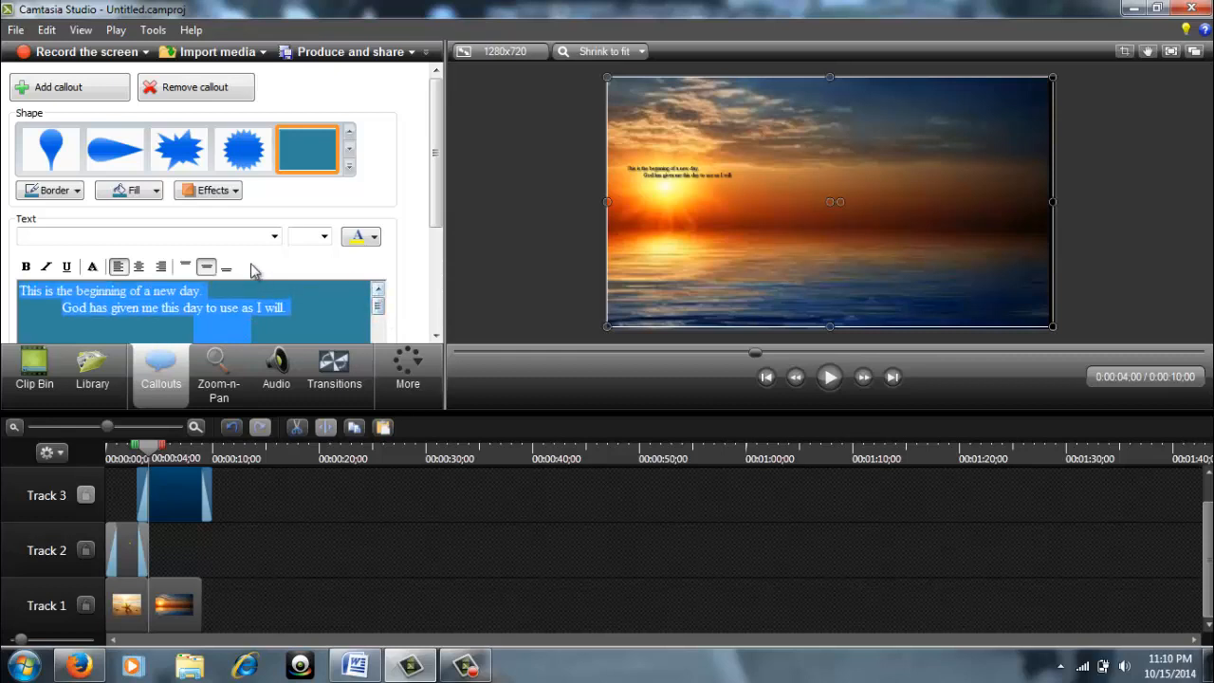
{"action": "left_click", "coordinate": [139, 266]}
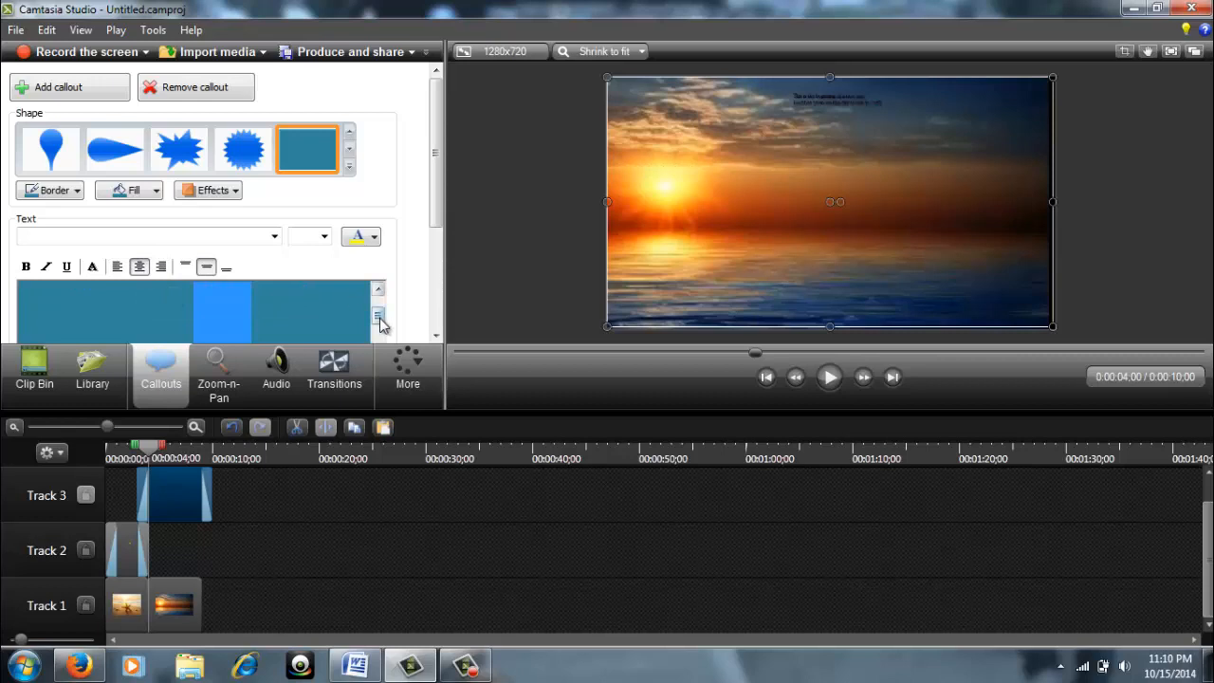
{"action": "left_click_drag", "start_coordinate": [380, 318], "coordinate": [379, 304]}
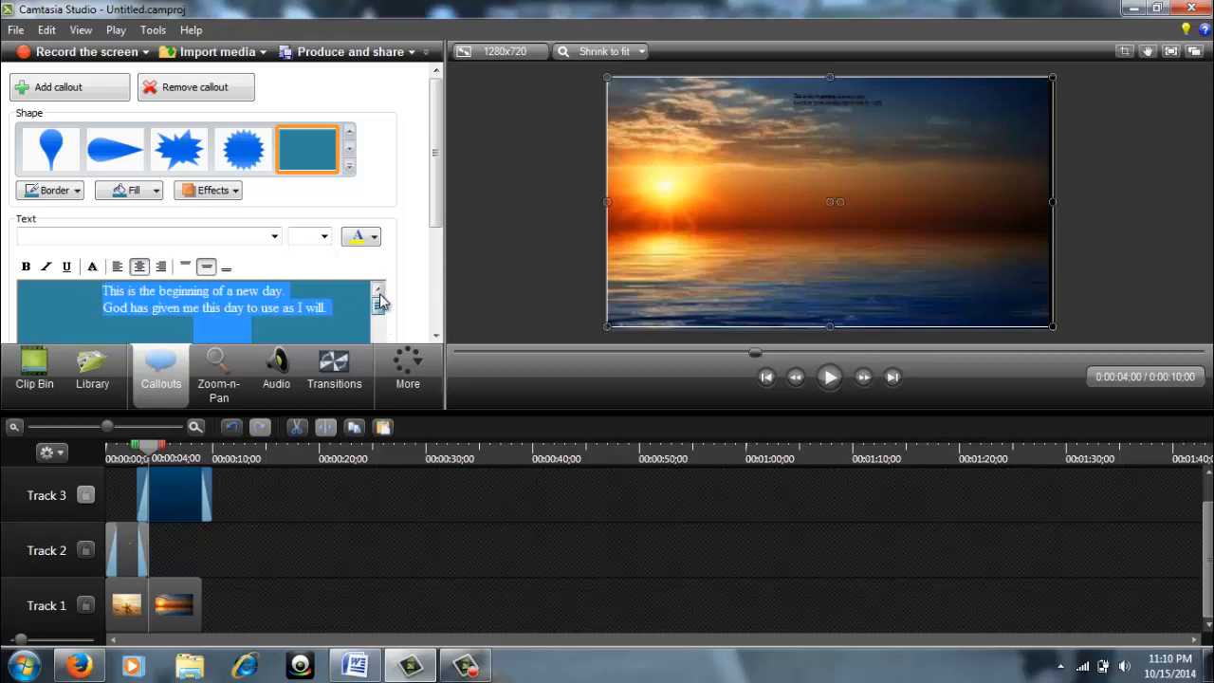
{"action": "left_click", "coordinate": [323, 237]}
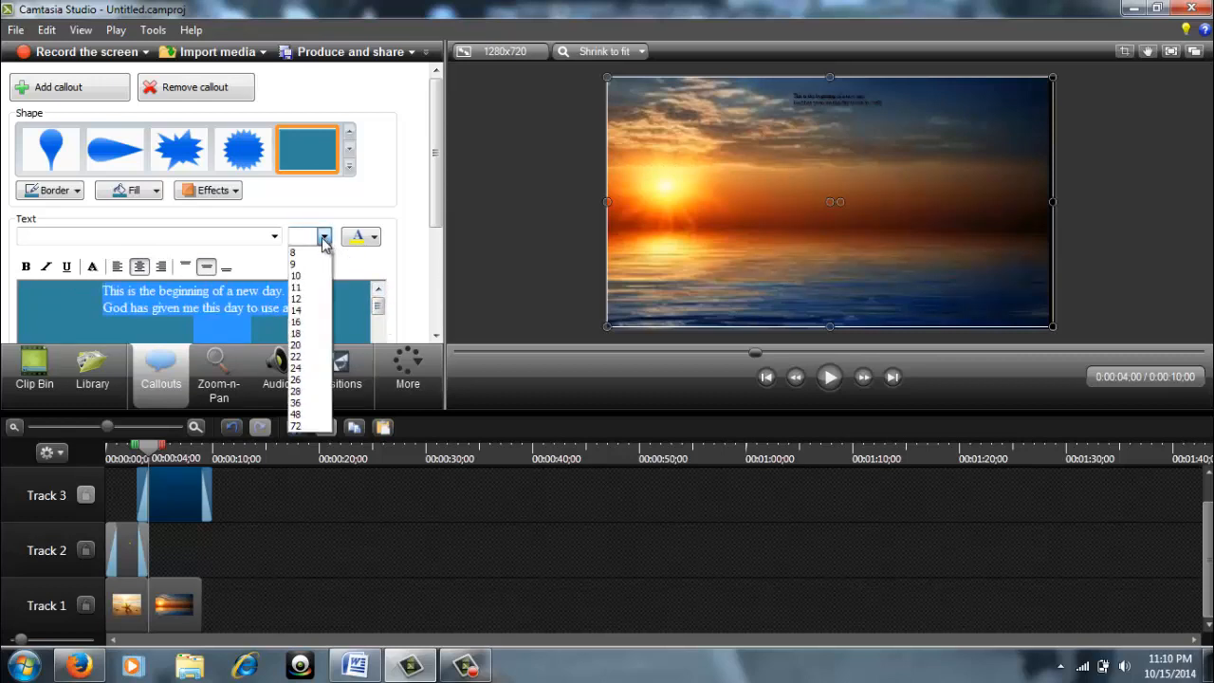
{"action": "left_click", "coordinate": [297, 426]}
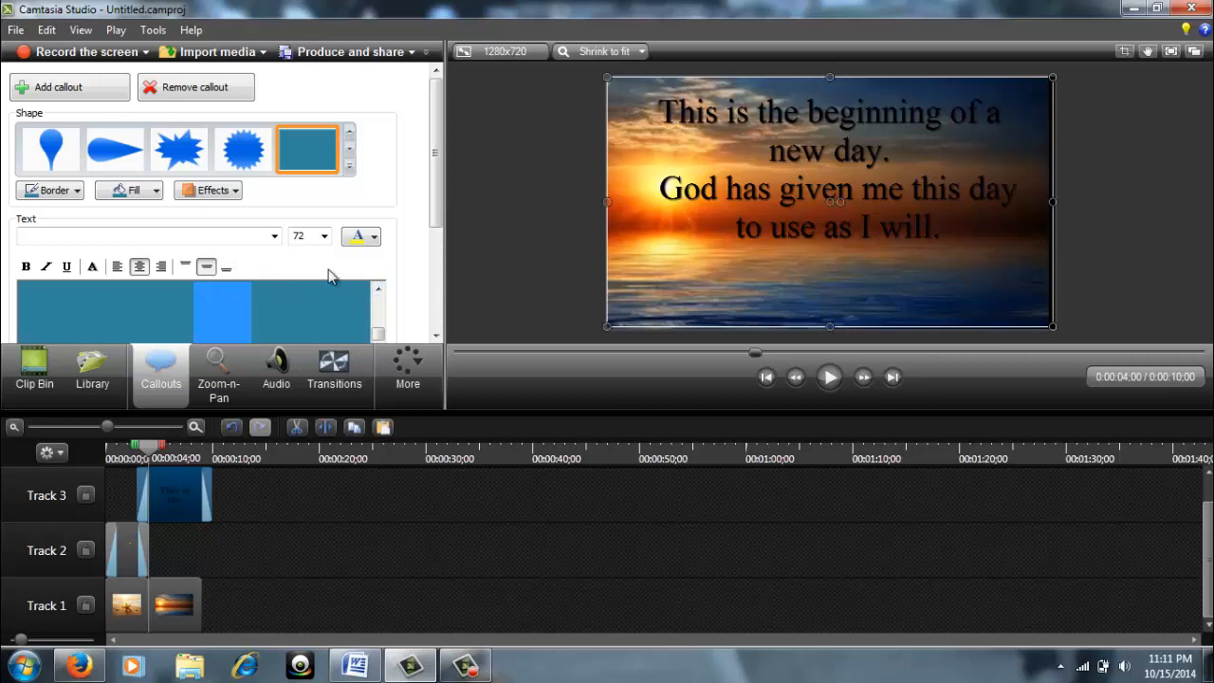
Color the prayer lines in the callout bright yellow
{"action": "left_click", "coordinate": [375, 239]}
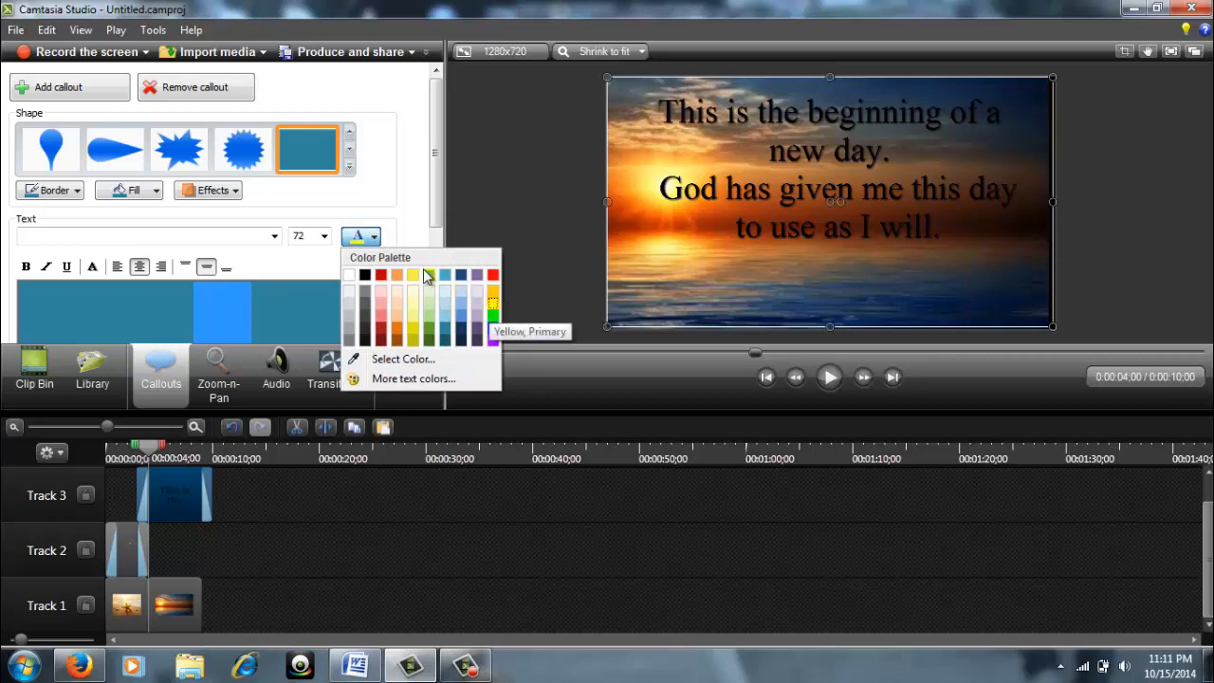
{"action": "left_click", "coordinate": [493, 301]}
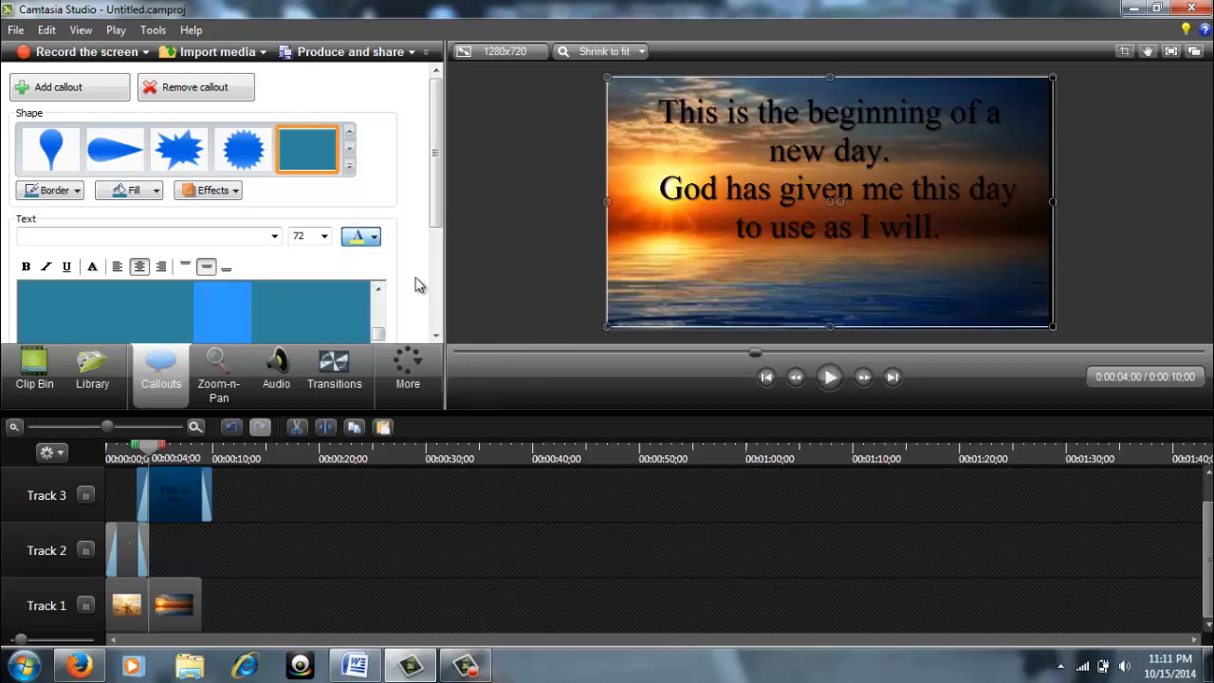
{"action": "left_click", "coordinate": [375, 237]}
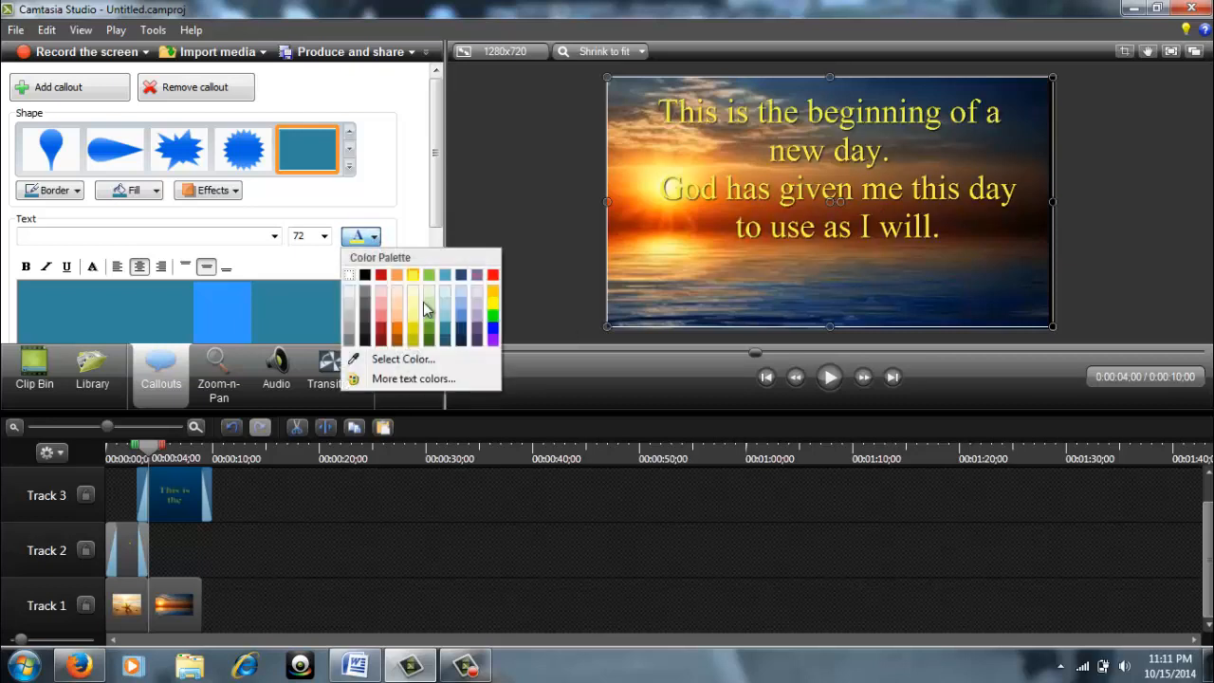
{"action": "left_click", "coordinate": [492, 306]}
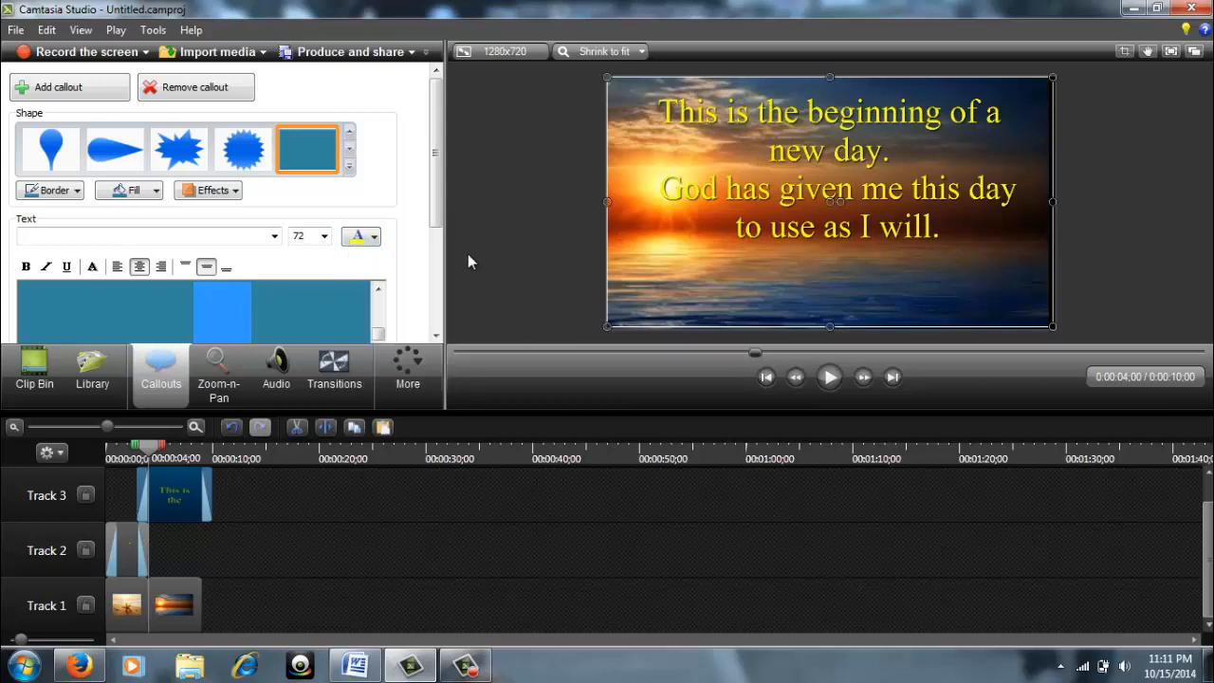
Move the prayer callout to Track 2 directly after the title callout and extend the sunset image to the callout's end
{"action": "left_click_drag", "start_coordinate": [195, 502], "coordinate": [185, 554]}
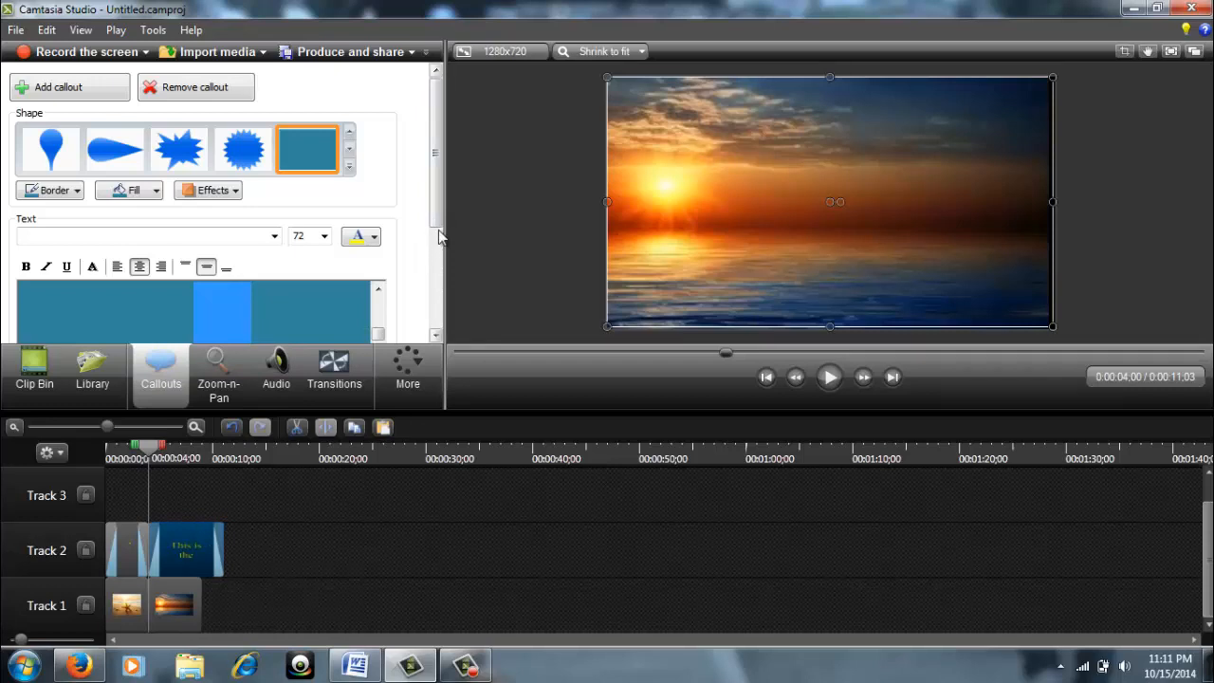
{"action": "left_click_drag", "start_coordinate": [434, 233], "coordinate": [425, 300]}
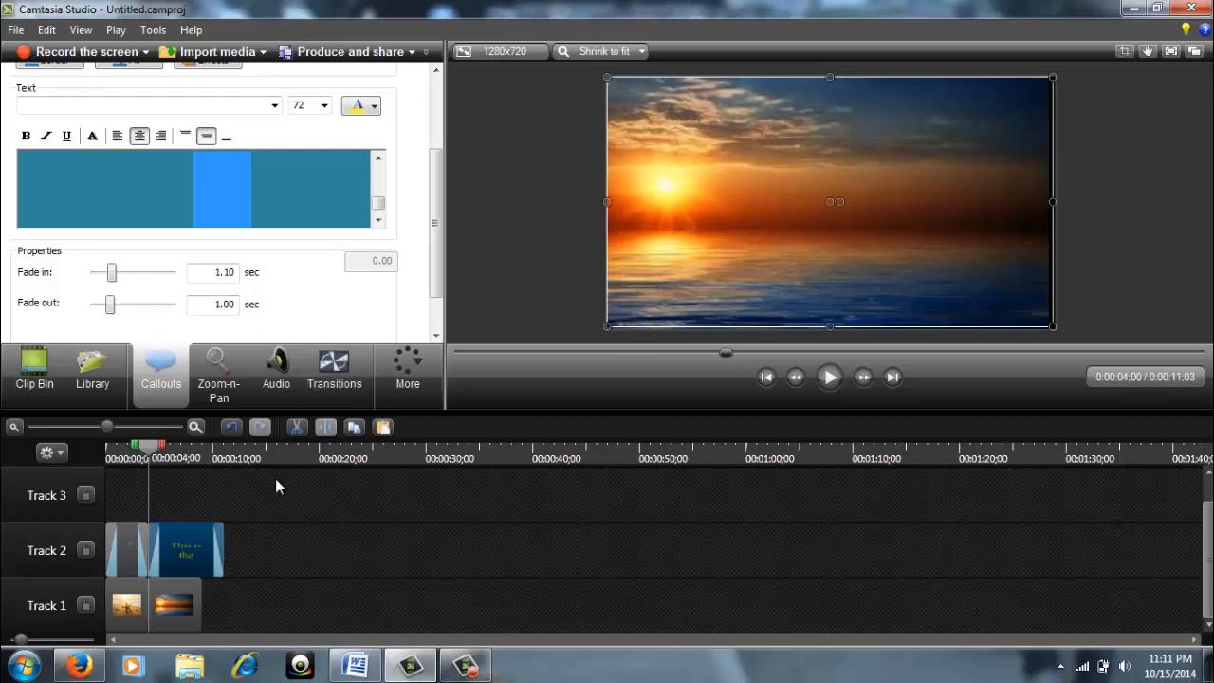
{"action": "left_click", "coordinate": [188, 602]}
{"action": "left_click_drag", "start_coordinate": [204, 600], "coordinate": [222, 601]}
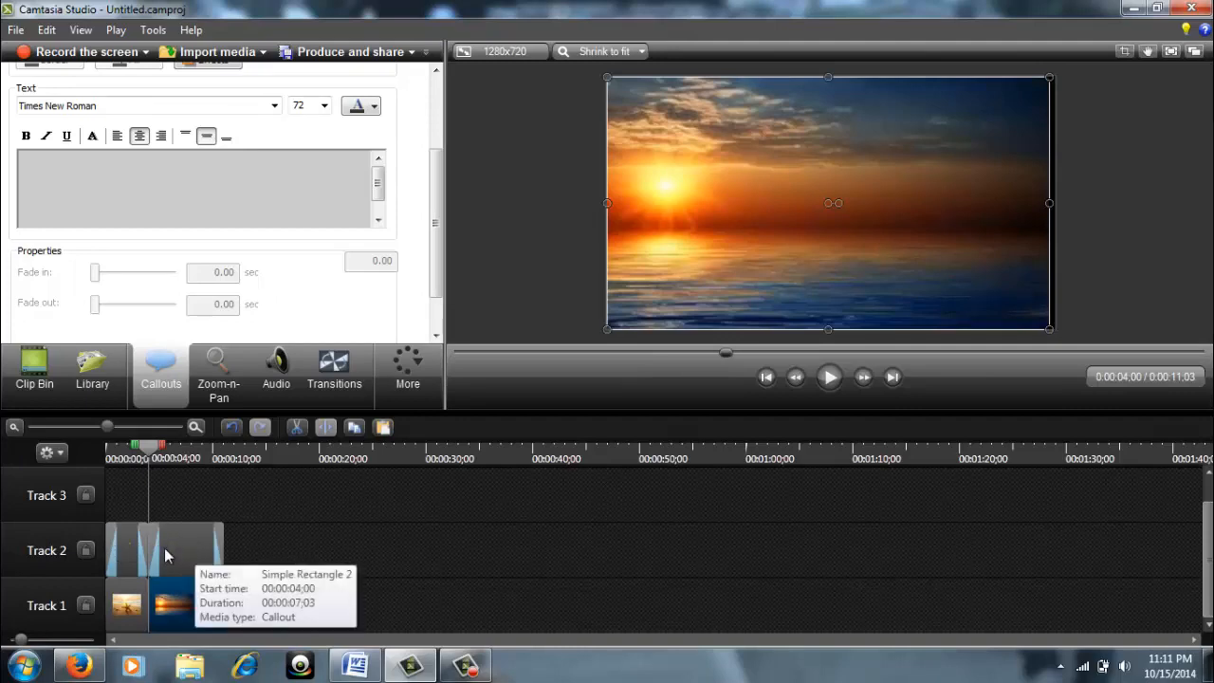
Play the video through from the start and add images0012.jpg to Track 1 directly after the sunset image
{"action": "left_click_drag", "start_coordinate": [153, 454], "coordinate": [114, 462]}
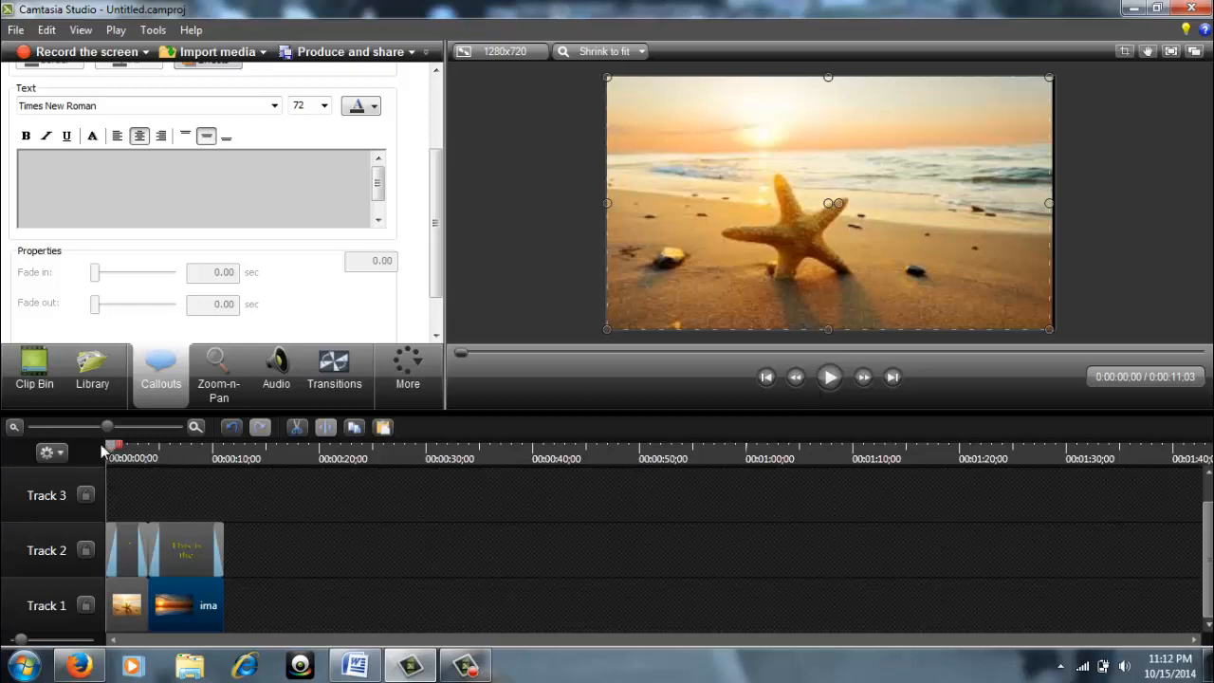
{"action": "left_click", "coordinate": [829, 378]}
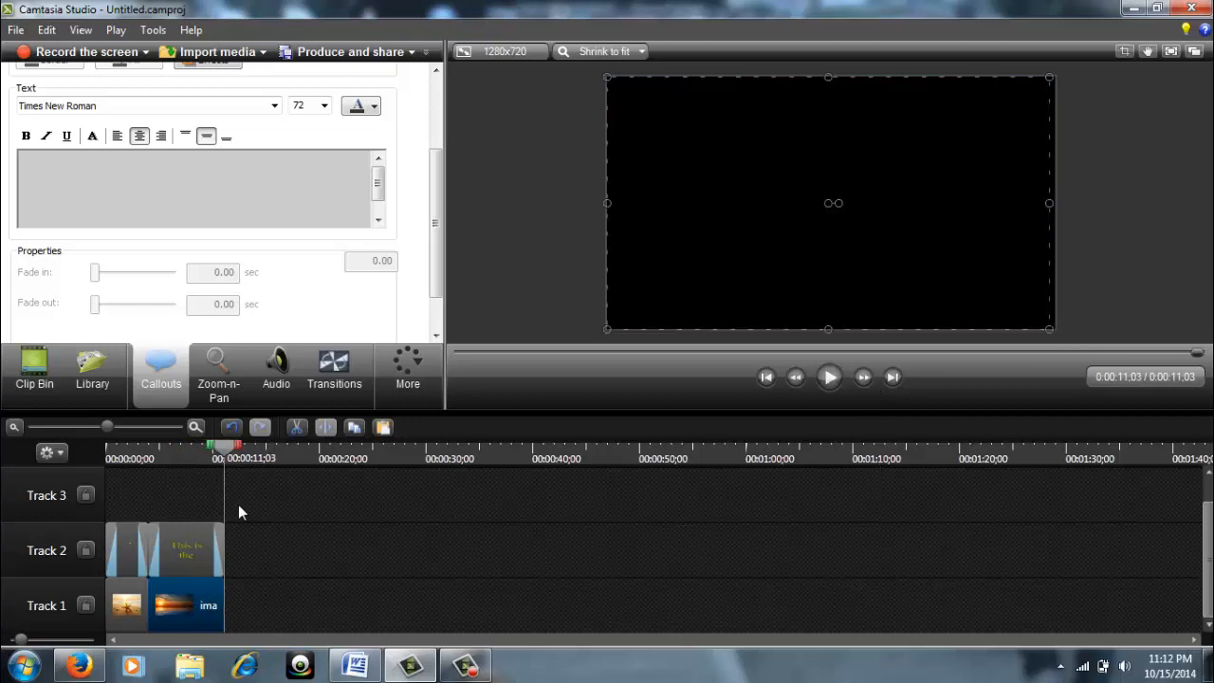
{"action": "left_click", "coordinate": [36, 371]}
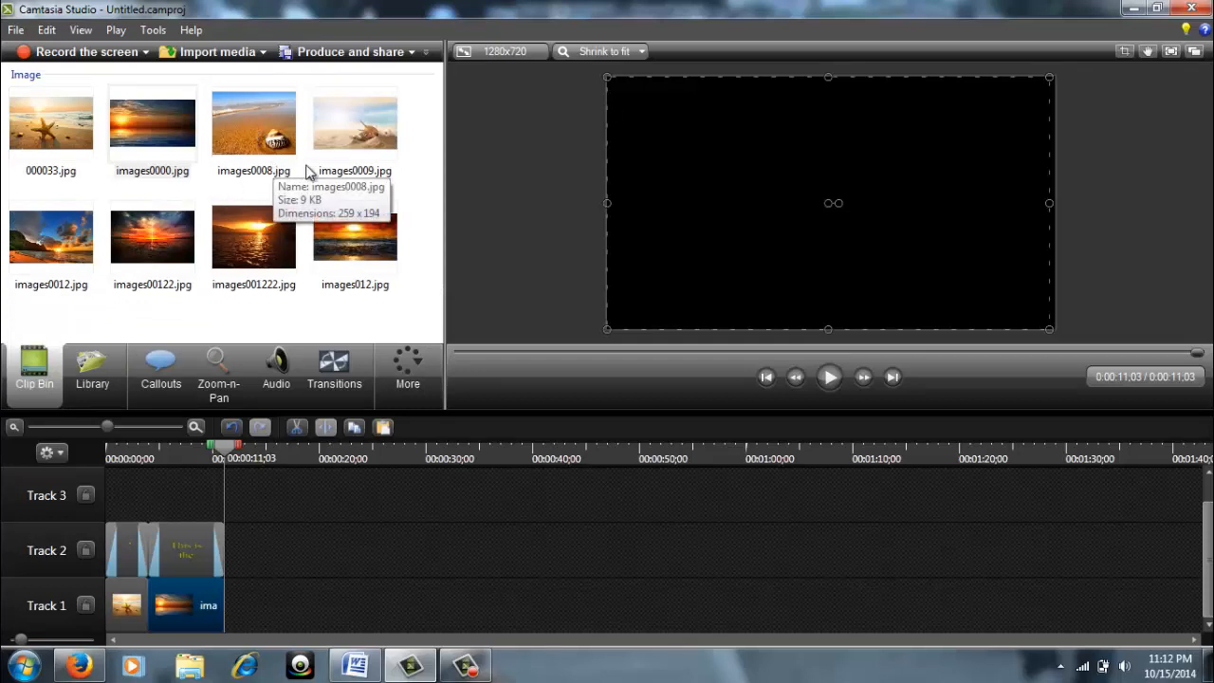
{"action": "left_click_drag", "start_coordinate": [45, 241], "coordinate": [208, 500]}
{"action": "left_click_drag", "start_coordinate": [237, 600], "coordinate": [239, 602]}
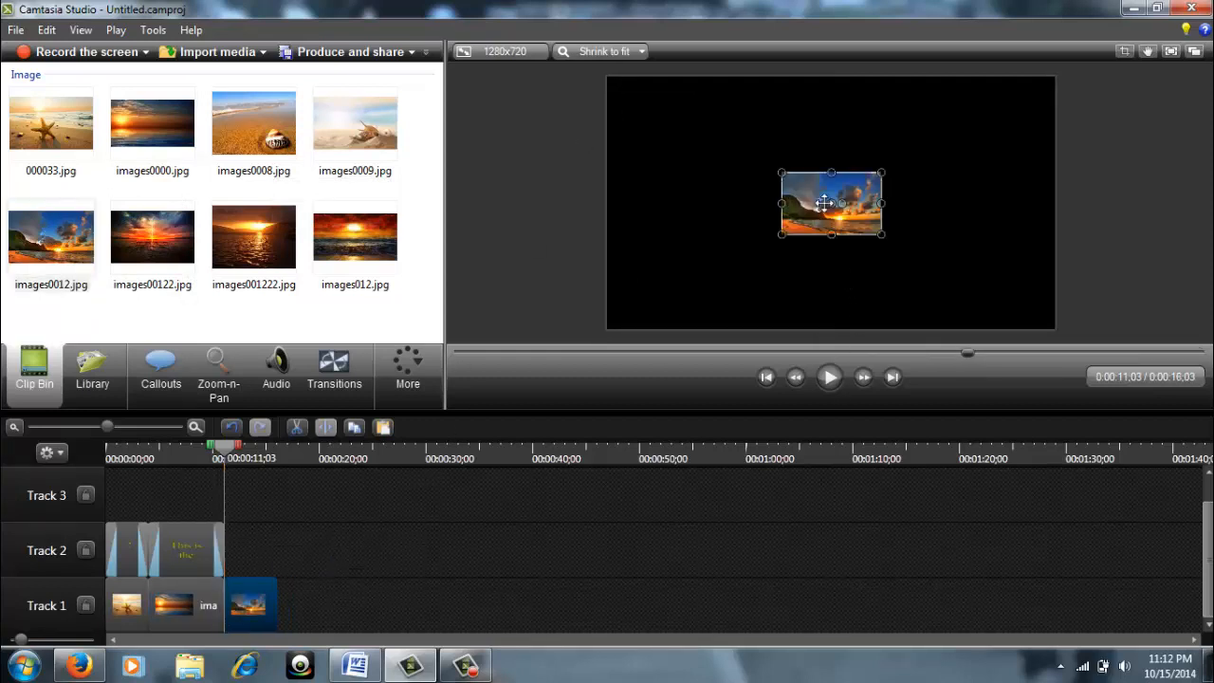
Stretch the images0012.jpg picture on all four sides to fill the video canvas
{"action": "left_click_drag", "start_coordinate": [762, 202], "coordinate": [607, 202]}
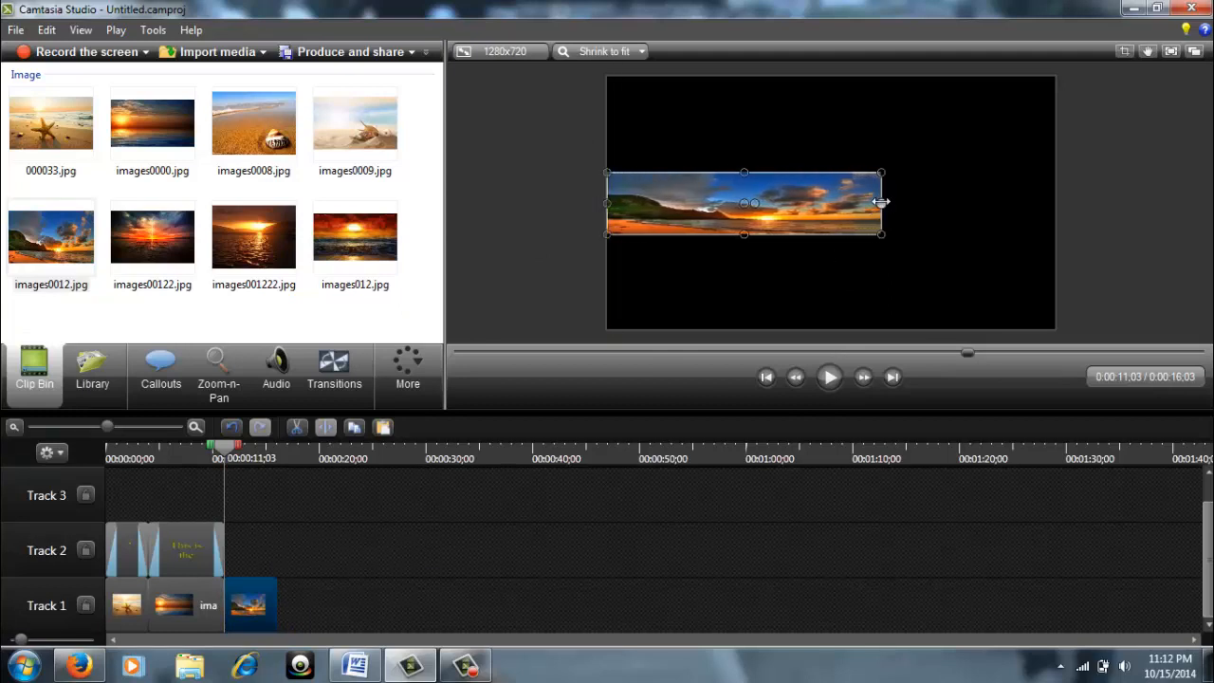
{"action": "left_click_drag", "start_coordinate": [881, 202], "coordinate": [1049, 202]}
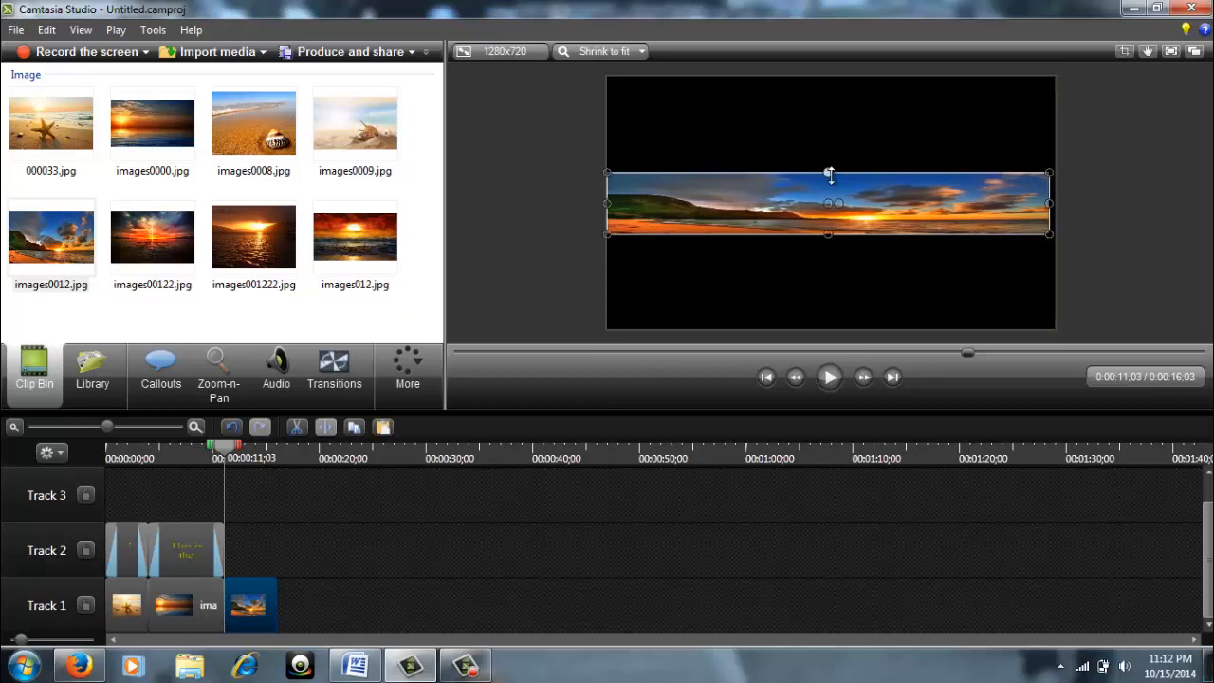
{"action": "left_click_drag", "start_coordinate": [829, 173], "coordinate": [826, 77]}
{"action": "left_click_drag", "start_coordinate": [827, 235], "coordinate": [857, 327]}
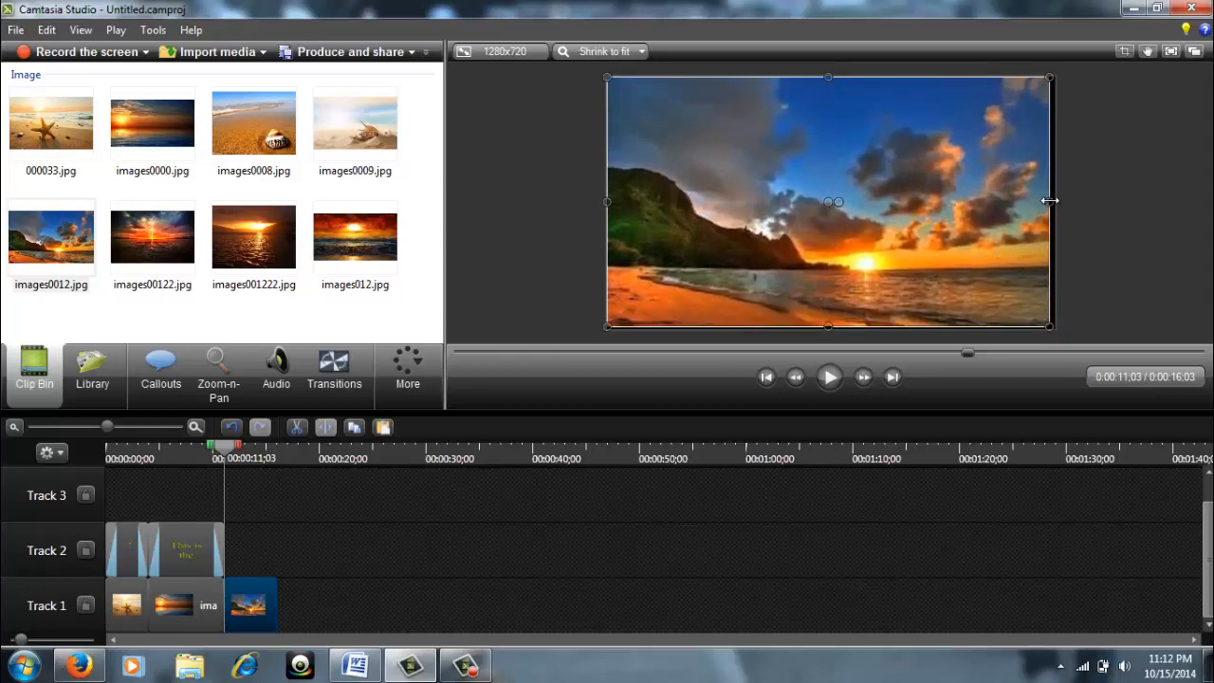
{"action": "left_click_drag", "start_coordinate": [1050, 201], "coordinate": [1055, 201]}
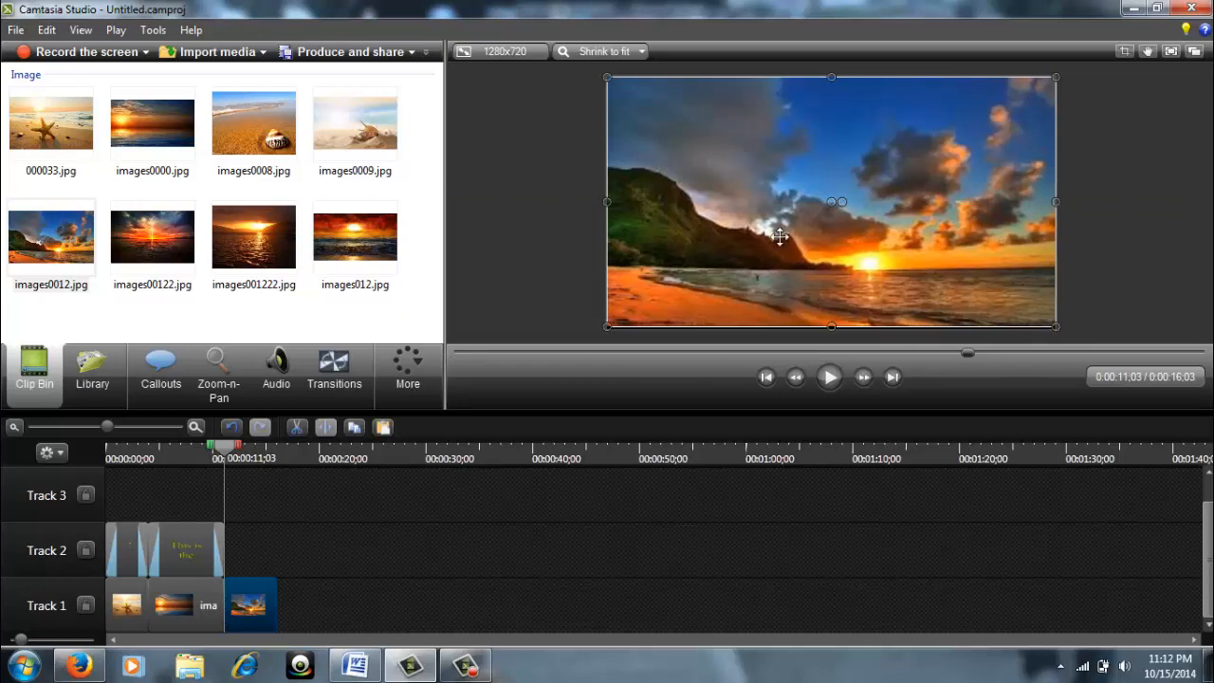
Add a new callout at 0:00:11;03 and stretch its frame on all four sides to cover the coastal sunset image
{"action": "left_click", "coordinate": [170, 369]}
{"action": "left_click", "coordinate": [71, 89]}
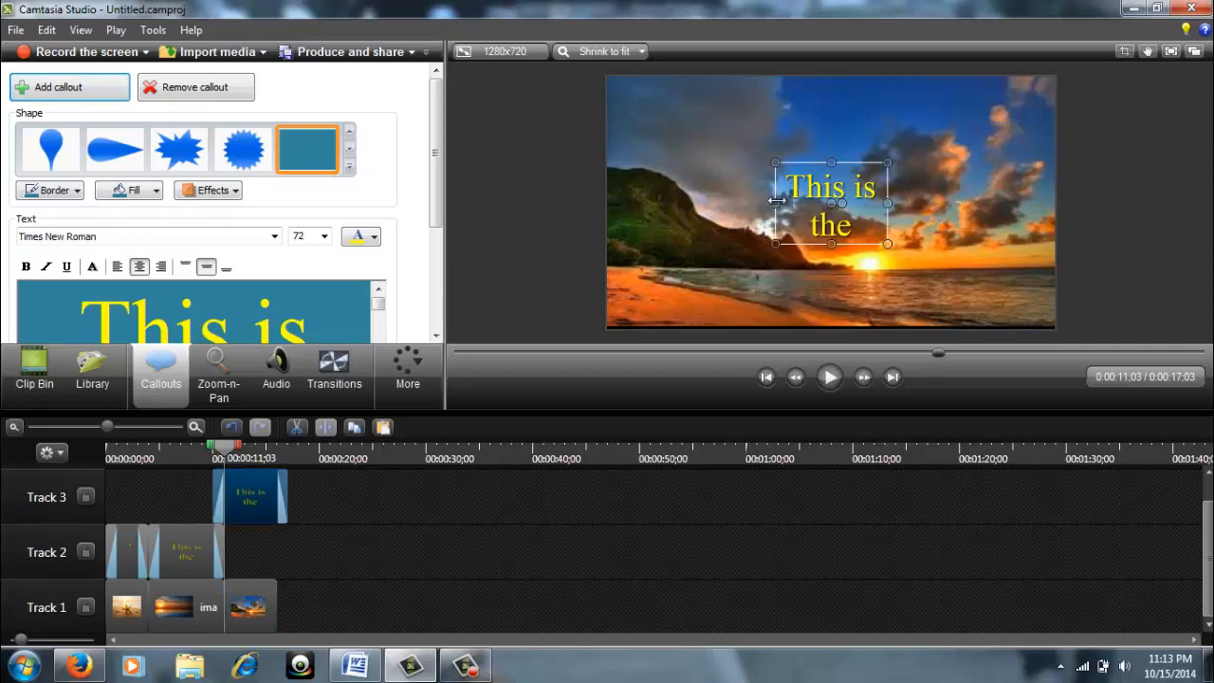
{"action": "left_click_drag", "start_coordinate": [770, 207], "coordinate": [607, 205]}
{"action": "left_click_drag", "start_coordinate": [885, 203], "coordinate": [1052, 203]}
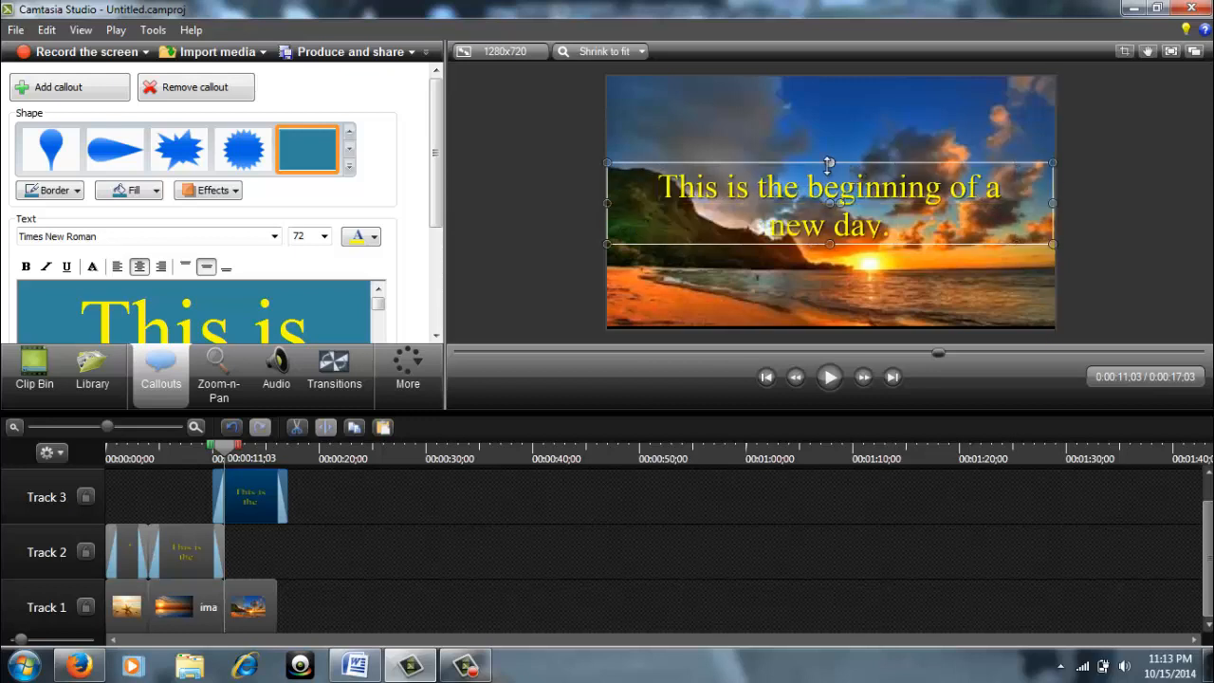
{"action": "left_click_drag", "start_coordinate": [830, 163], "coordinate": [831, 77]}
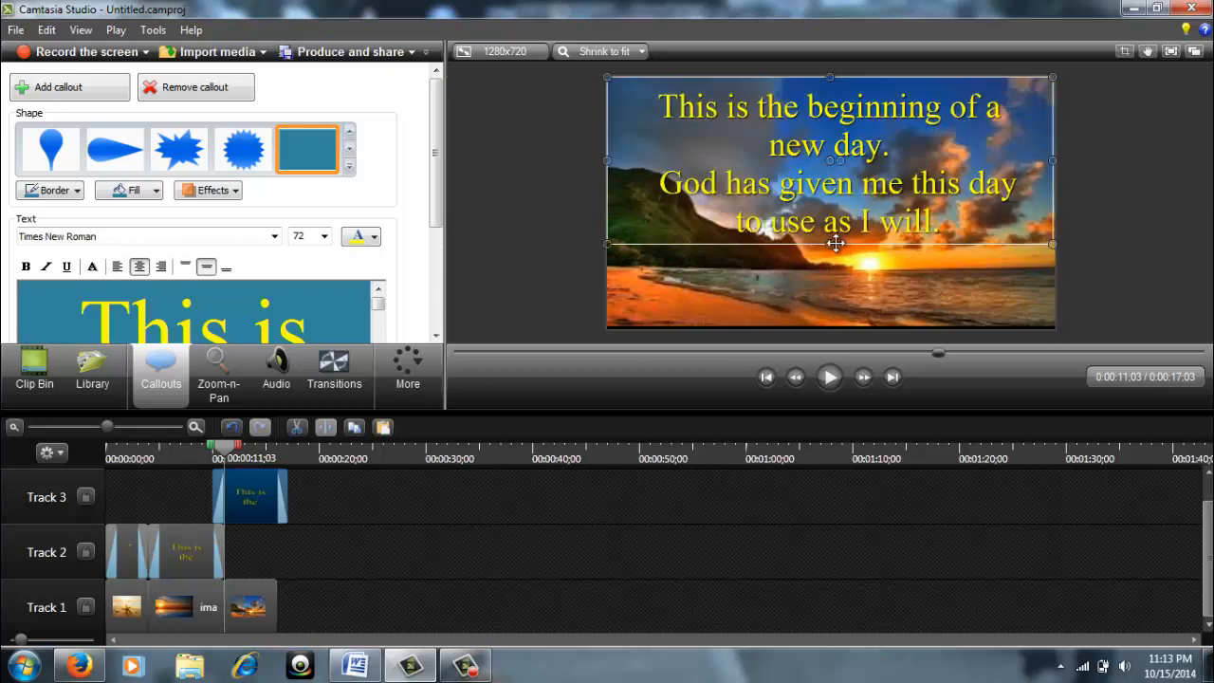
{"action": "left_click_drag", "start_coordinate": [831, 245], "coordinate": [832, 327]}
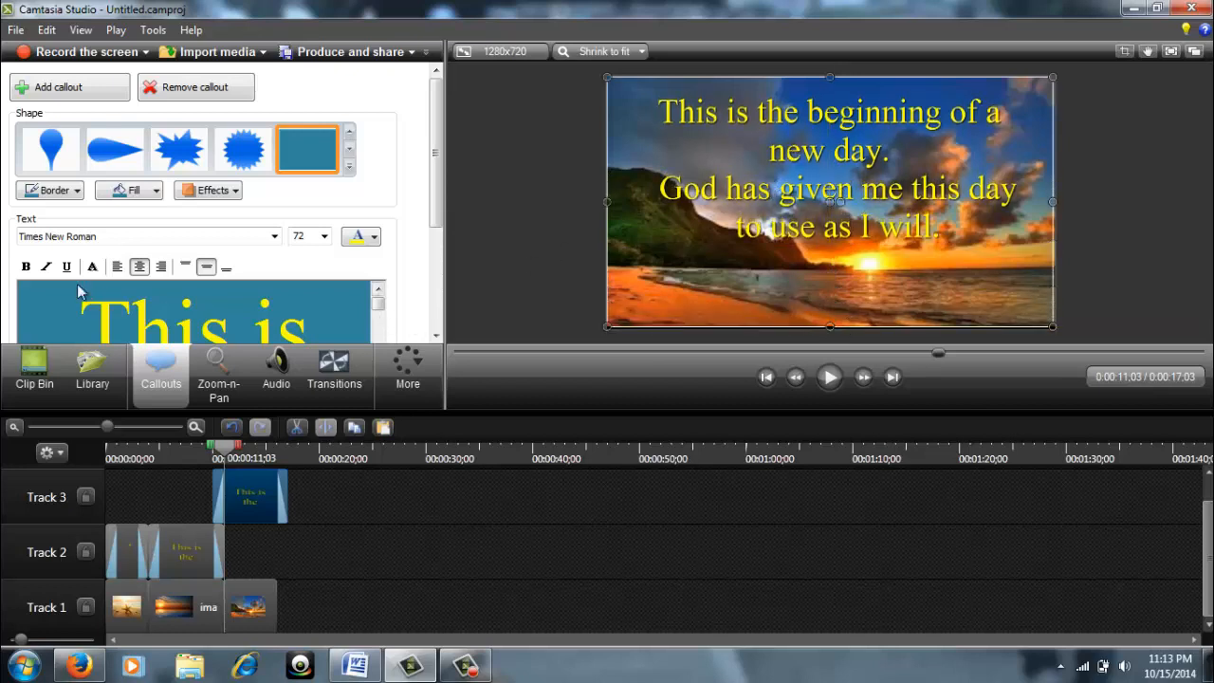
Delete all of the first verse's text from the new callout on Track 3
{"action": "key", "text": "ctrl+a"}
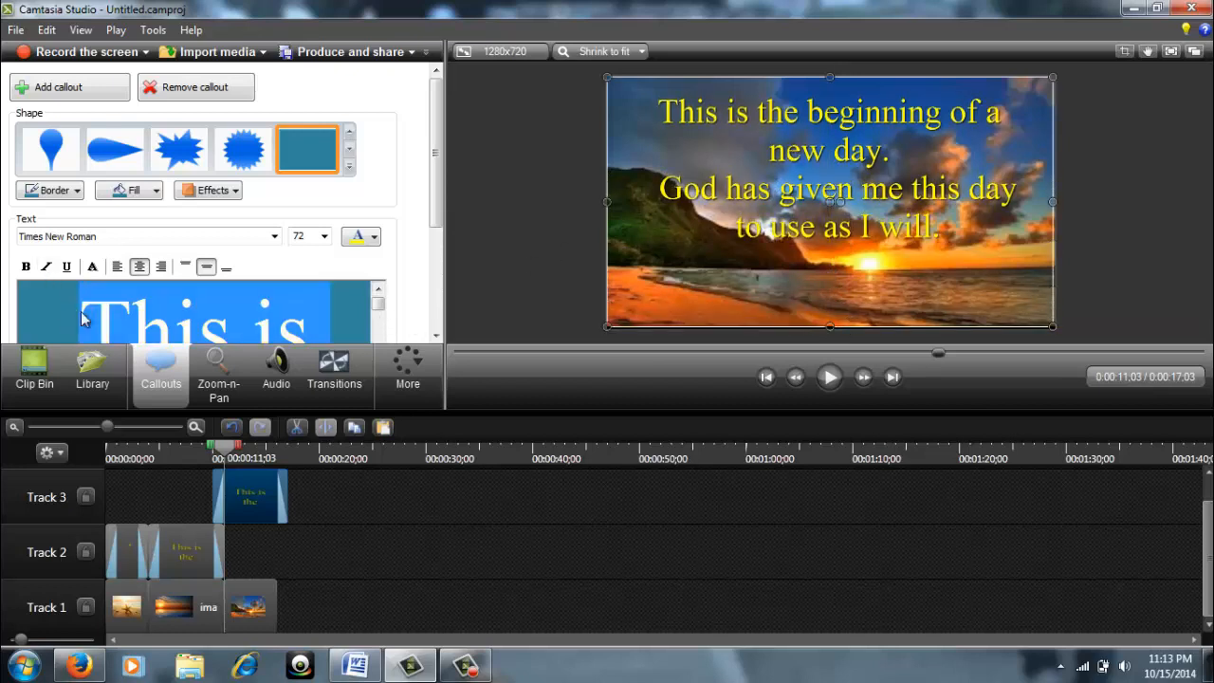
{"action": "key", "text": "BackSpace"}
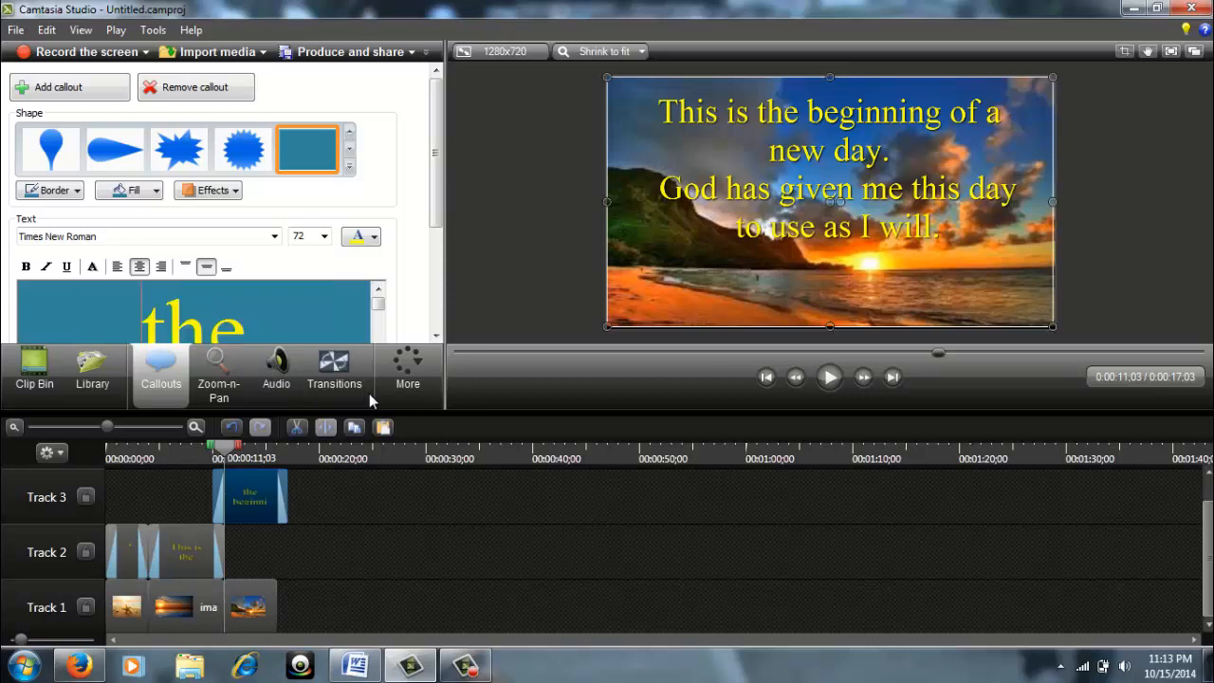
{"action": "key", "text": "Delete"}
{"action": "key", "text": "Delete"}
{"action": "key", "text": "Delete"}
{"action": "key", "text": "Delete"}
{"action": "key", "text": "Delete"}
{"action": "key", "text": "Delete"}
{"action": "key", "text": "Delete"}
{"action": "key", "text": "Delete"}
{"action": "key", "text": "Delete"}
{"action": "key", "text": "Delete"}
{"action": "key", "text": "Delete"}
{"action": "key", "text": "Delete"}
{"action": "key", "text": "Delete"}
{"action": "key", "text": "Delete"}
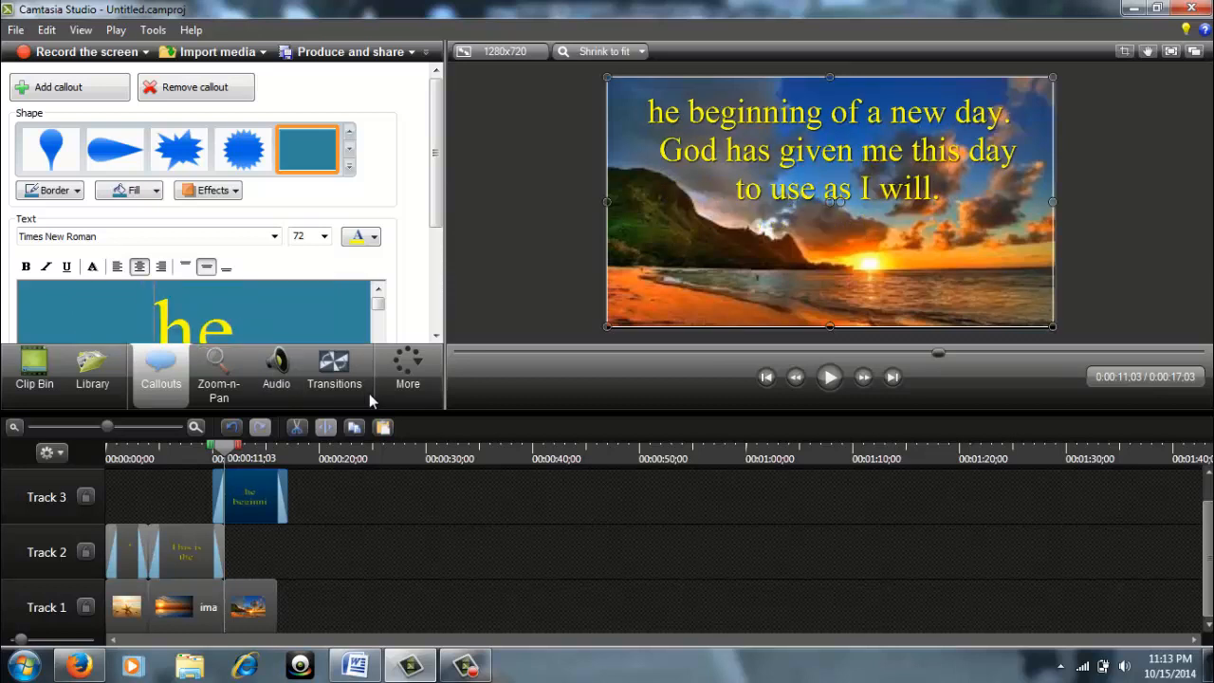
{"action": "key", "text": "Delete"}
{"action": "key", "text": "Delete"}
{"action": "key", "text": "Delete"}
{"action": "key", "text": "Delete"}
{"action": "key", "text": "Delete"}
{"action": "key", "text": "Delete"}
{"action": "key", "text": "Delete"}
{"action": "key", "text": "Delete"}
{"action": "key", "text": "Delete"}
{"action": "key", "text": "Delete"}
{"action": "key", "text": "Delete"}
{"action": "key", "text": "Delete"}
{"action": "key", "text": "Delete"}
{"action": "key", "text": "Delete"}
{"action": "key", "text": "Delete"}
{"action": "key", "text": "Delete"}
{"action": "key", "text": "Delete"}
{"action": "key", "text": "Delete"}
{"action": "key", "text": "Delete"}
{"action": "key", "text": "Delete"}
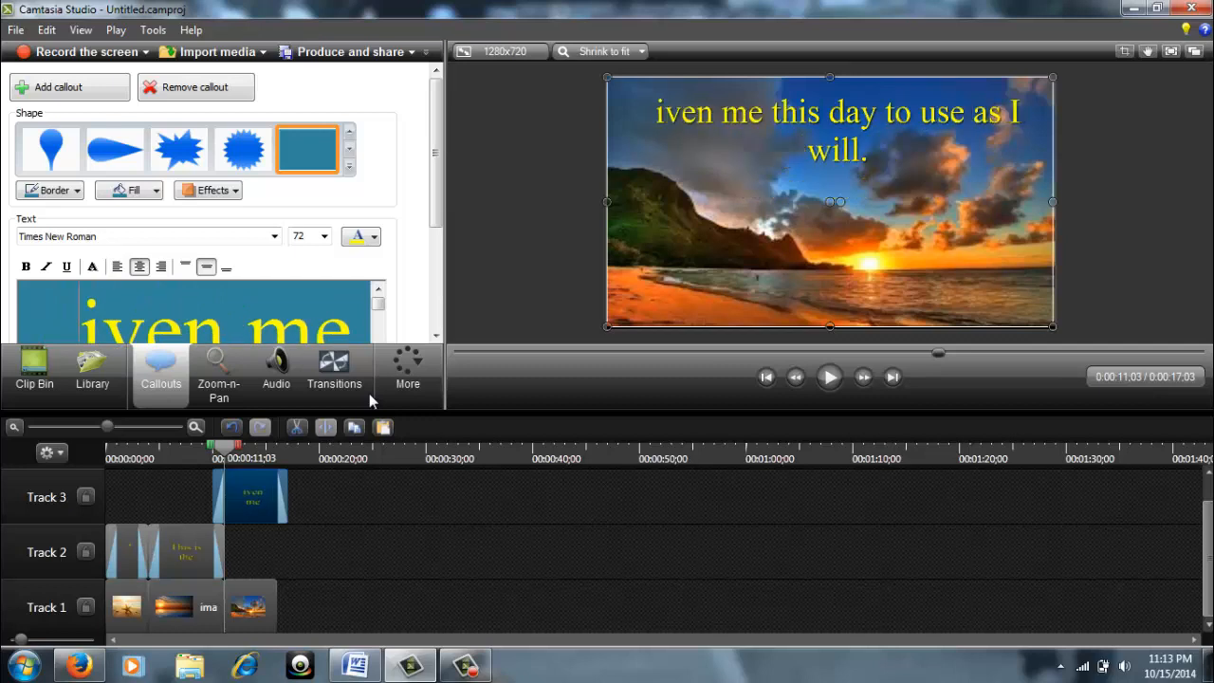
{"action": "key", "text": "Delete"}
{"action": "key", "text": "Delete"}
{"action": "key", "text": "Delete"}
{"action": "key", "text": "Delete"}
{"action": "key", "text": "Delete"}
{"action": "key", "text": "Delete"}
{"action": "key", "text": "Delete"}
{"action": "key", "text": "Delete"}
{"action": "key", "text": "Delete"}
{"action": "key", "text": "Delete"}
{"action": "key", "text": "Delete"}
{"action": "key", "text": "Delete"}
{"action": "key", "text": "Delete"}
{"action": "key", "text": "Delete"}
{"action": "key", "text": "Delete"}
{"action": "key", "text": "Delete"}
{"action": "key", "text": "Delete"}
{"action": "key", "text": "Delete"}
{"action": "key", "text": "Delete"}
{"action": "key", "text": "Delete"}
{"action": "key", "text": "Delete"}
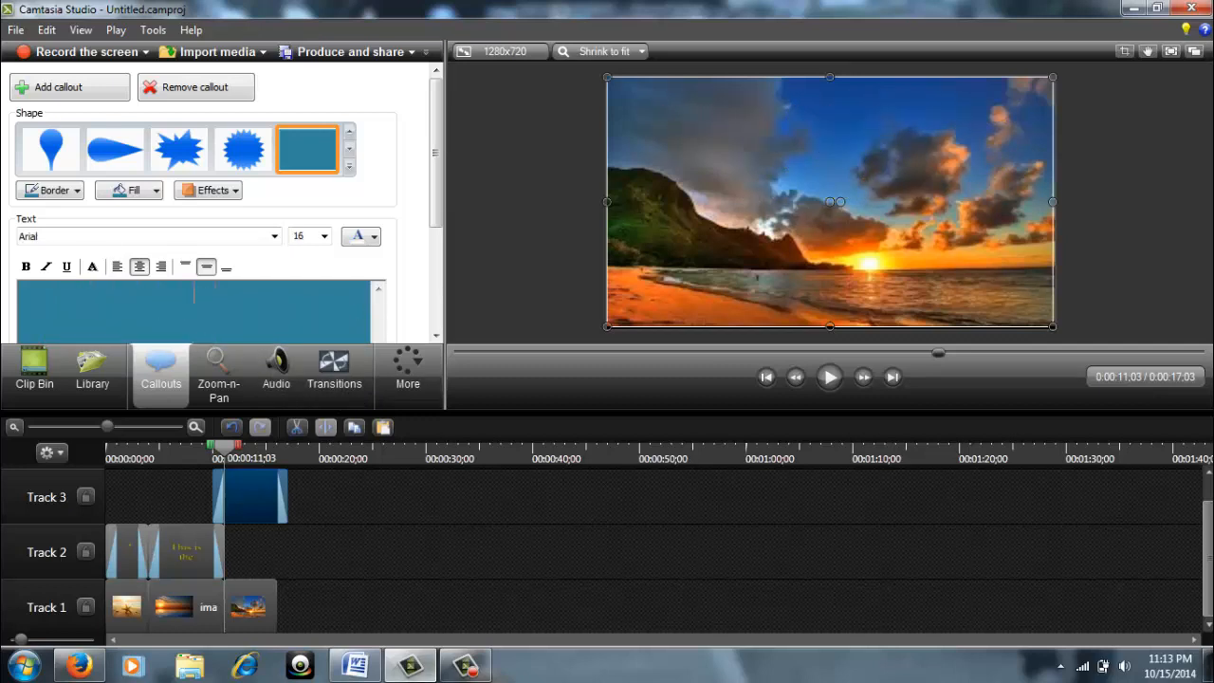
Switch to the Word document and copy the second verse of Morning Prayer, from "I can waste it" to "my life for it."
{"action": "left_click", "coordinate": [356, 669]}
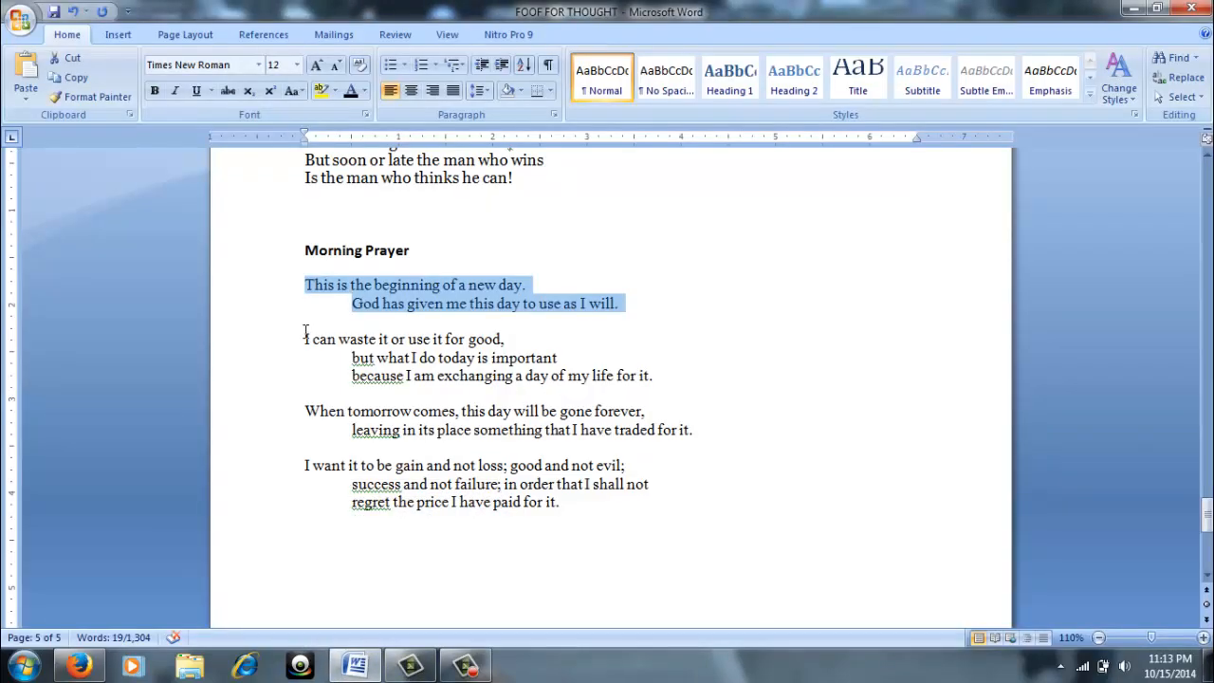
{"action": "left_click_drag", "start_coordinate": [305, 339], "coordinate": [567, 387]}
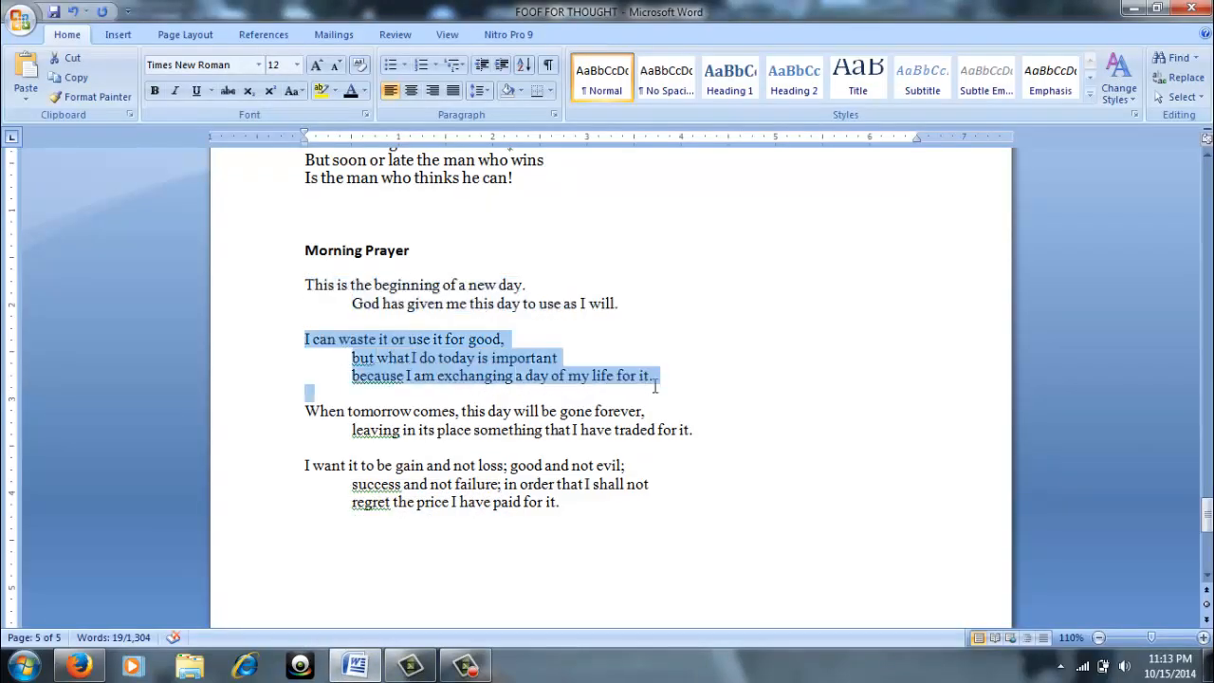
{"action": "left_click_drag", "start_coordinate": [655, 386], "coordinate": [654, 386]}
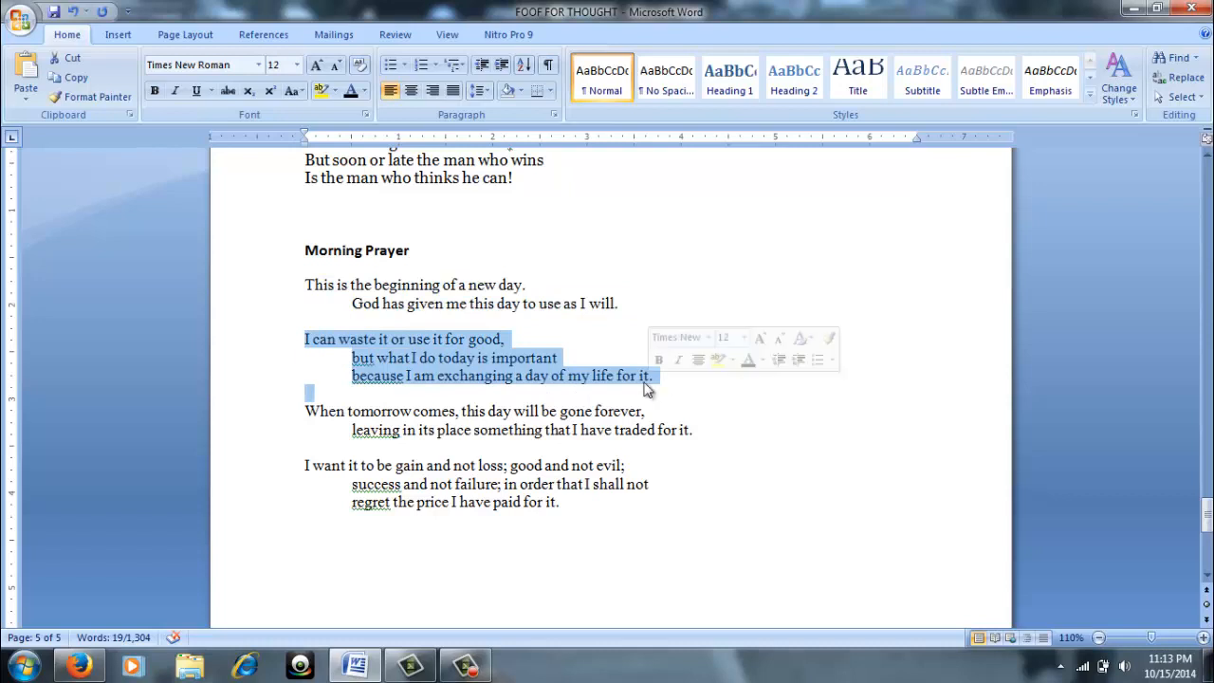
{"action": "right_click", "coordinate": [459, 358]}
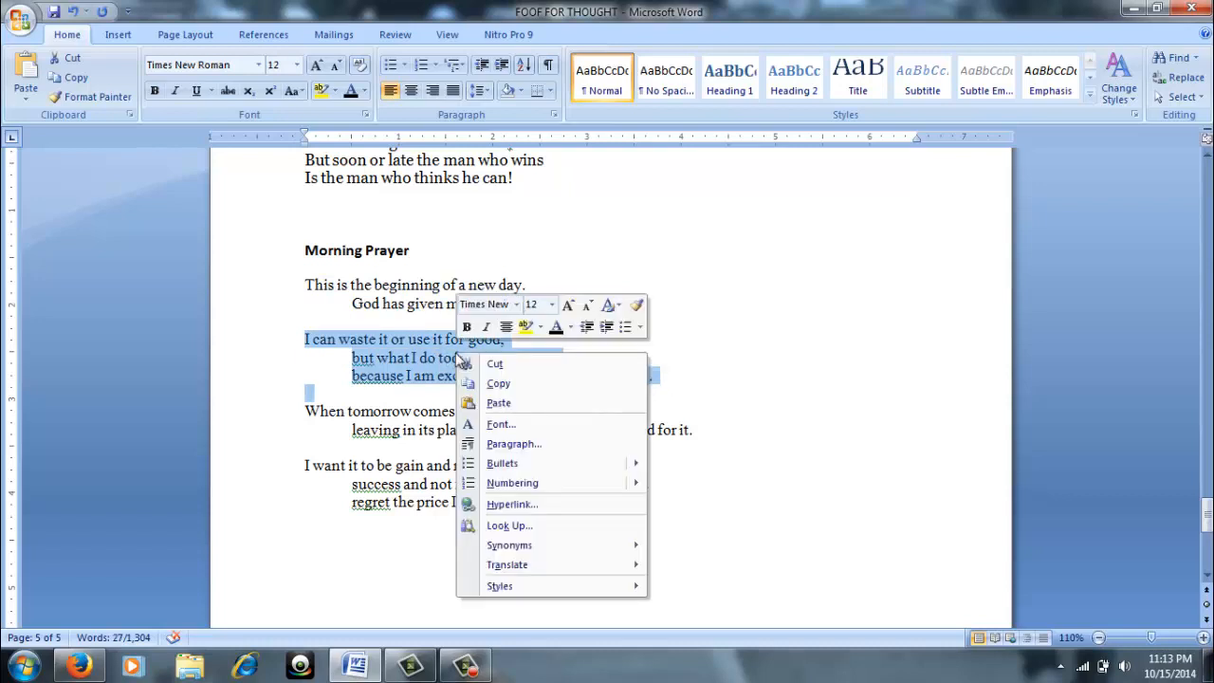
{"action": "left_click", "coordinate": [508, 389]}
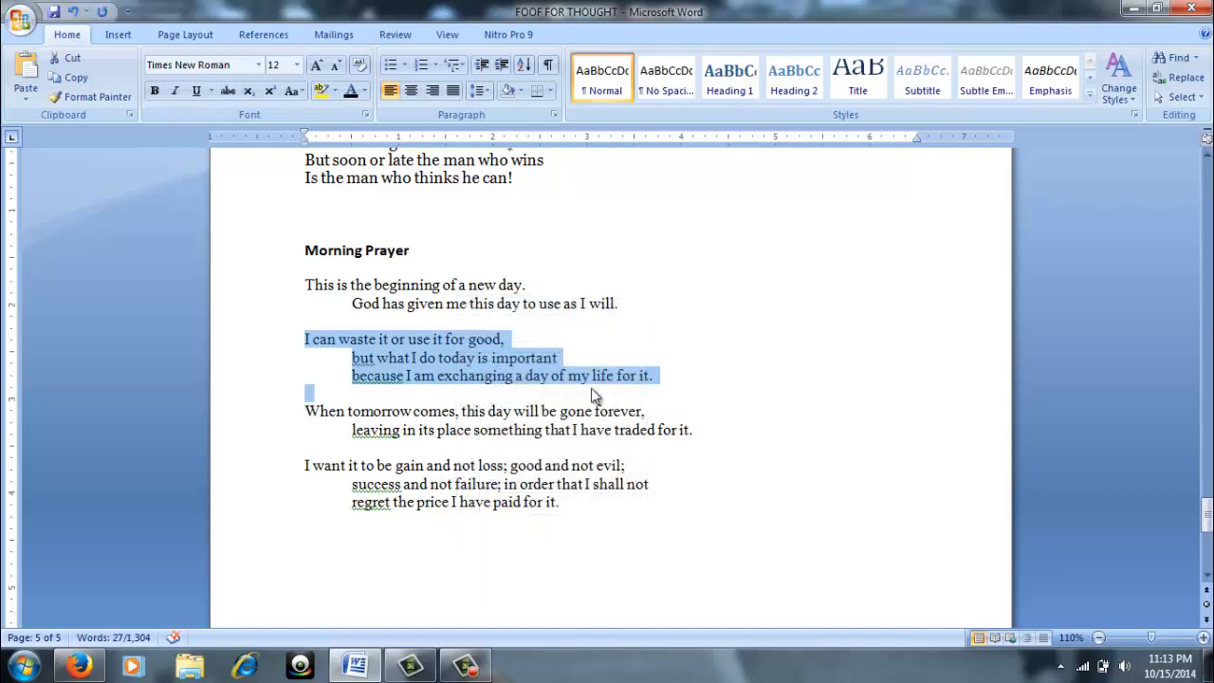
Return to Camtasia Studio and paste the copied second verse into the empty callout on Track 3
{"action": "left_click", "coordinate": [410, 665]}
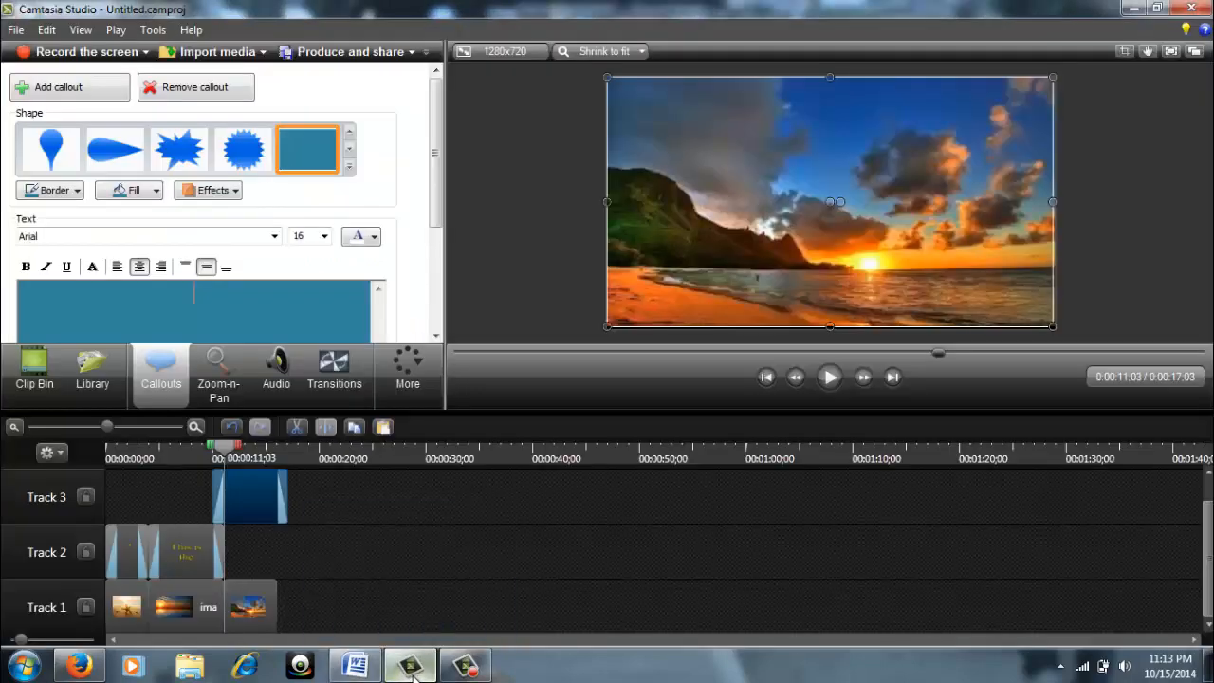
{"action": "right_click", "coordinate": [167, 309]}
{"action": "left_click", "coordinate": [207, 386]}
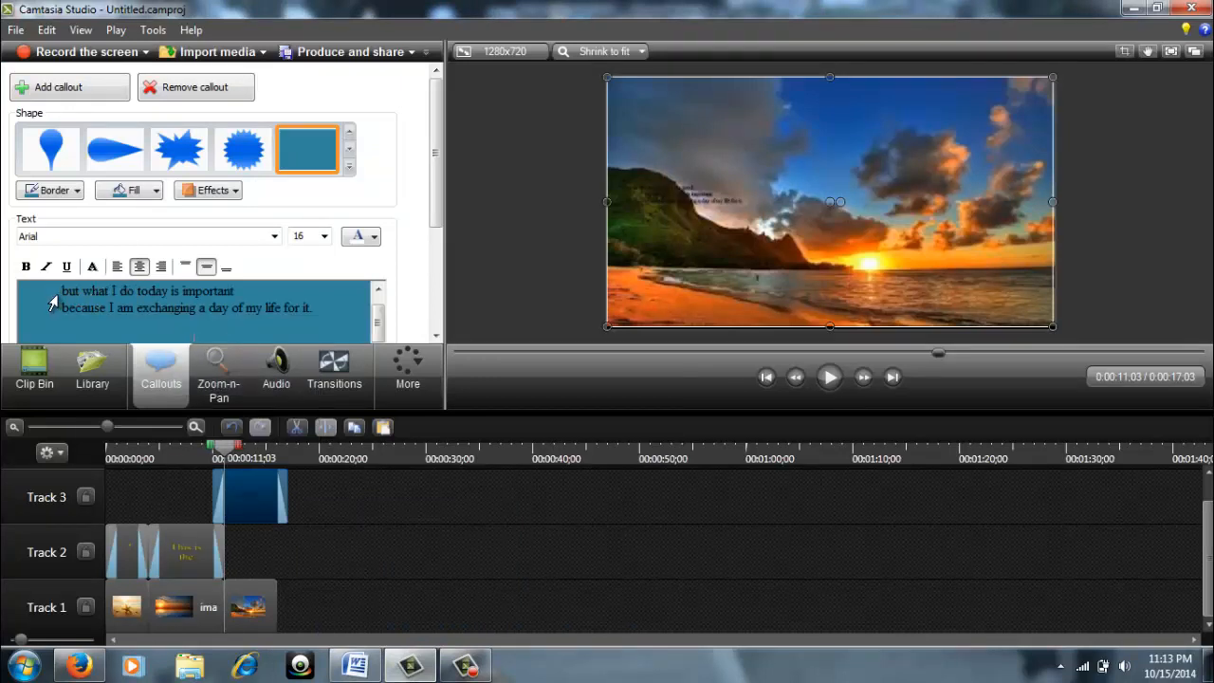
Centre the pasted second verse horizontally and set its font size to 60
{"action": "left_click", "coordinate": [377, 289]}
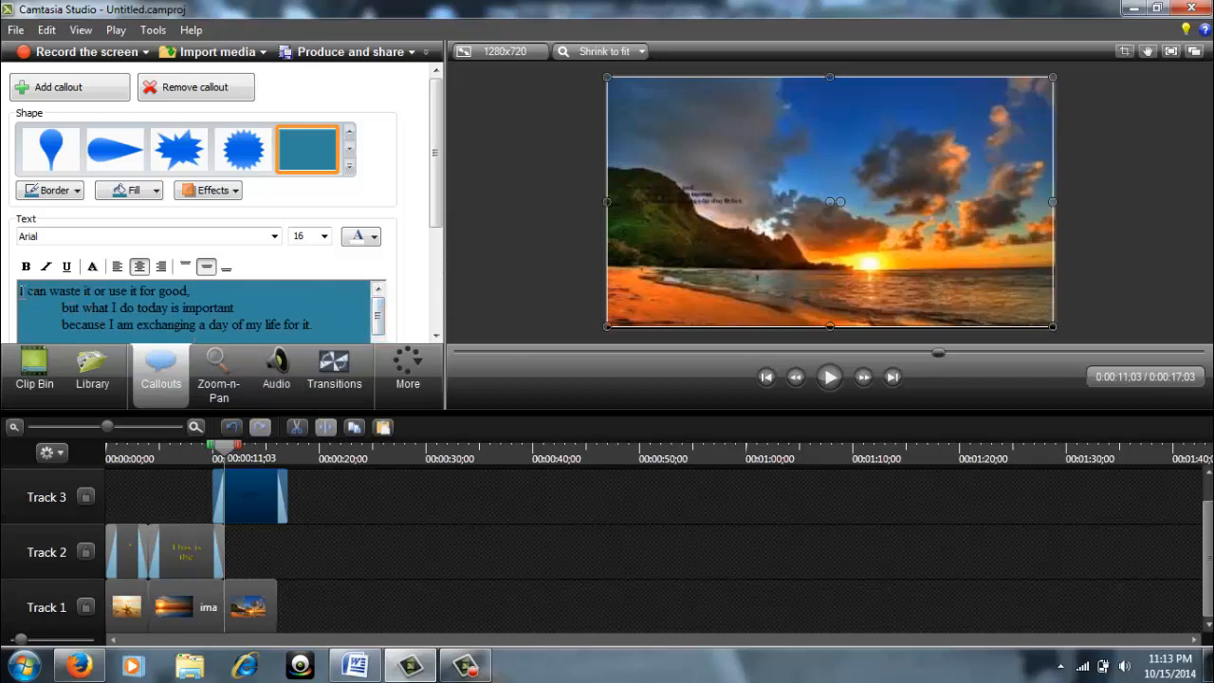
{"action": "left_click_drag", "start_coordinate": [21, 290], "coordinate": [318, 338]}
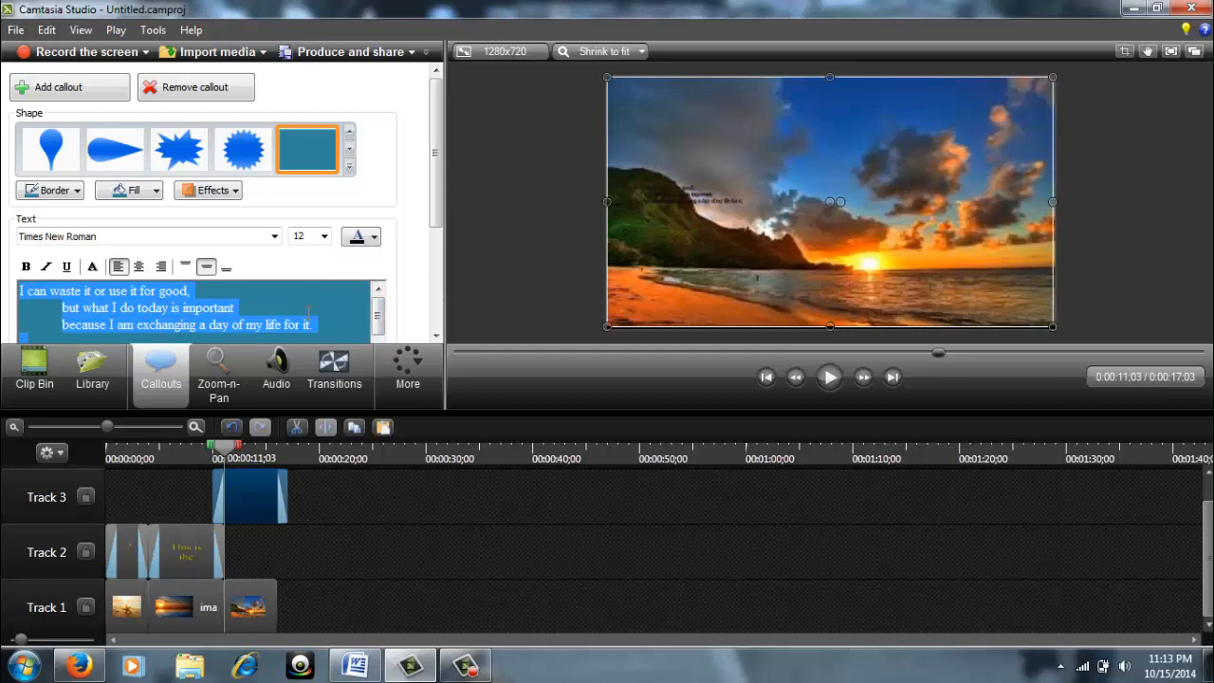
{"action": "left_click", "coordinate": [138, 267]}
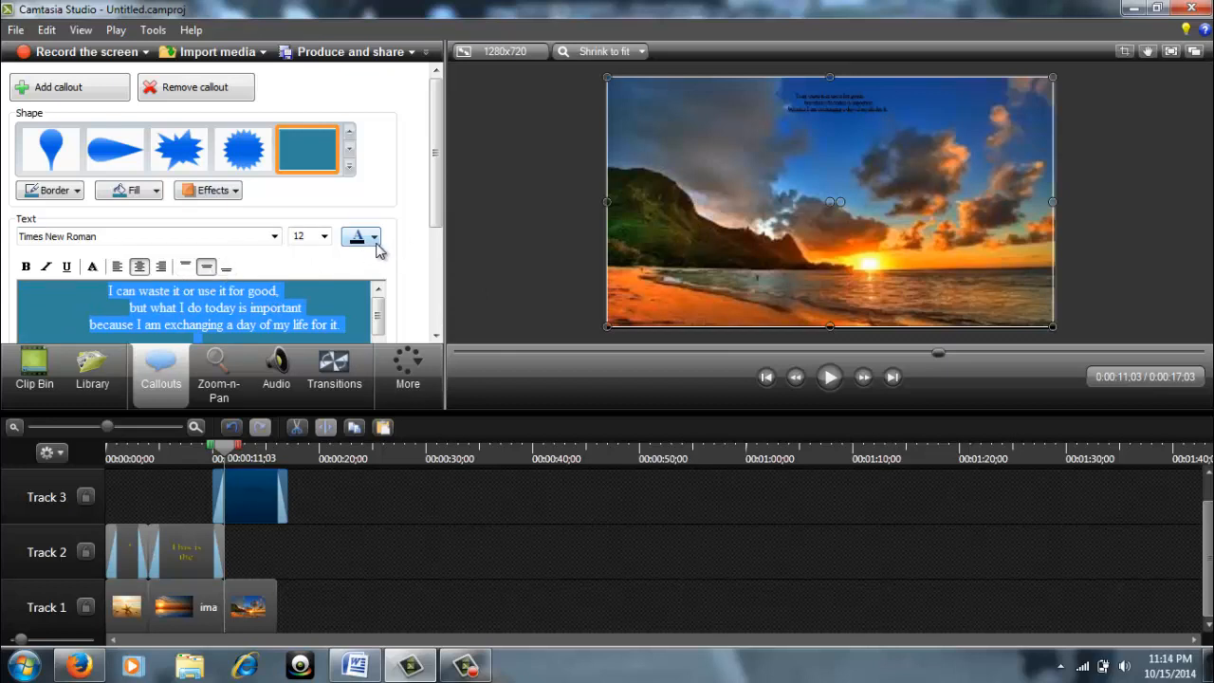
{"action": "left_click", "coordinate": [323, 236]}
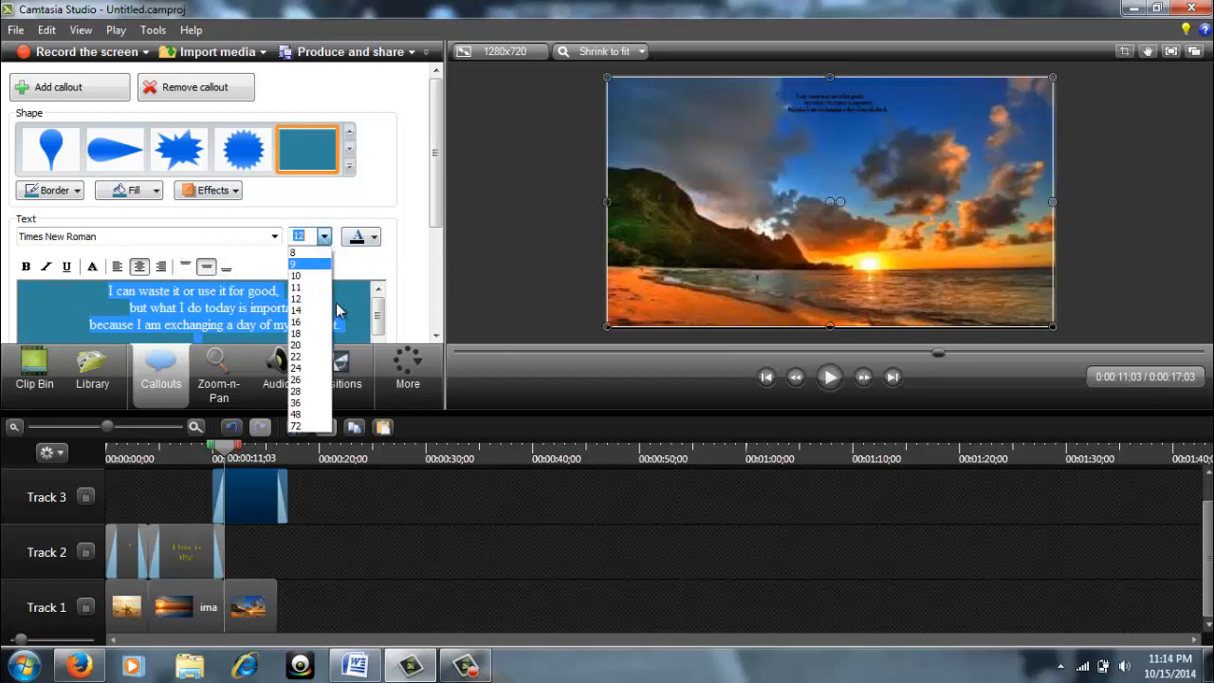
{"action": "left_click", "coordinate": [309, 433]}
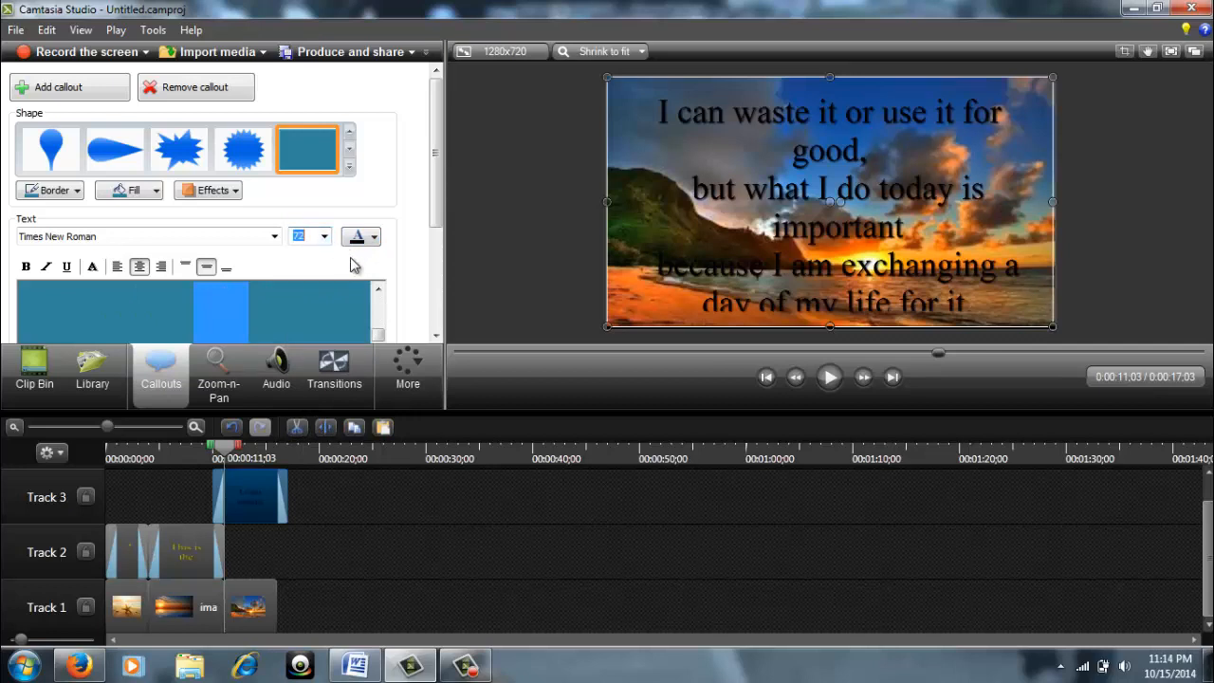
{"action": "key", "text": "BackSpace"}
{"action": "type", "text": "60"}
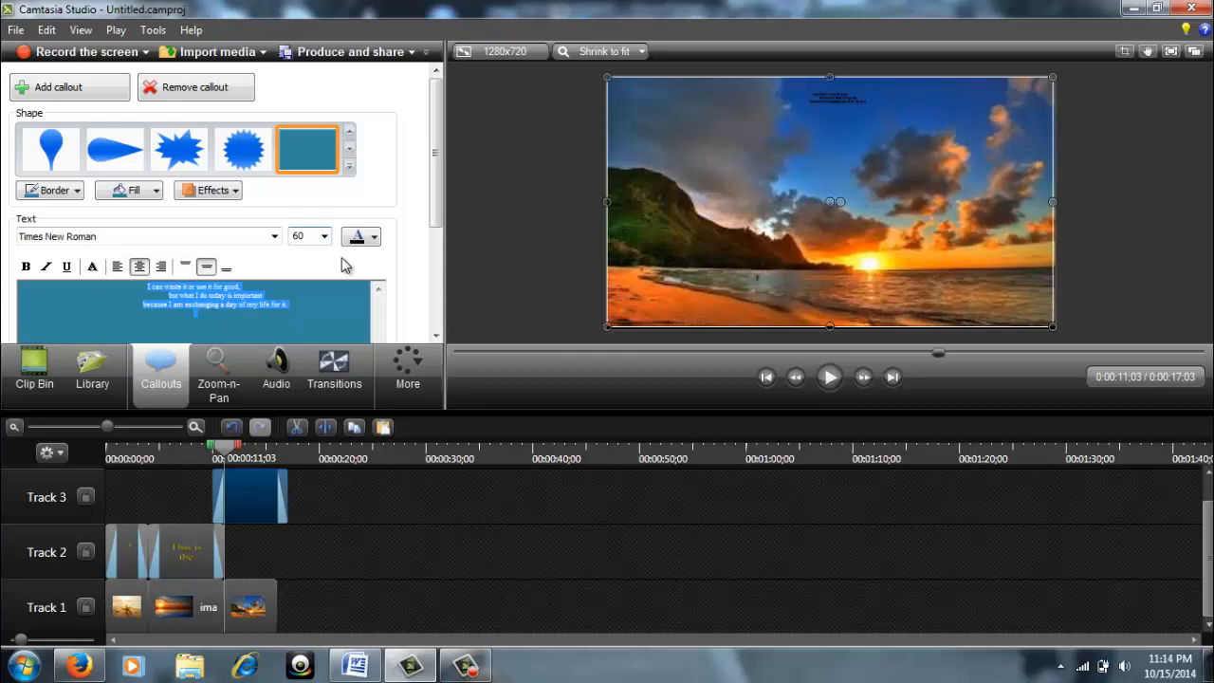
{"action": "left_click", "coordinate": [325, 321]}
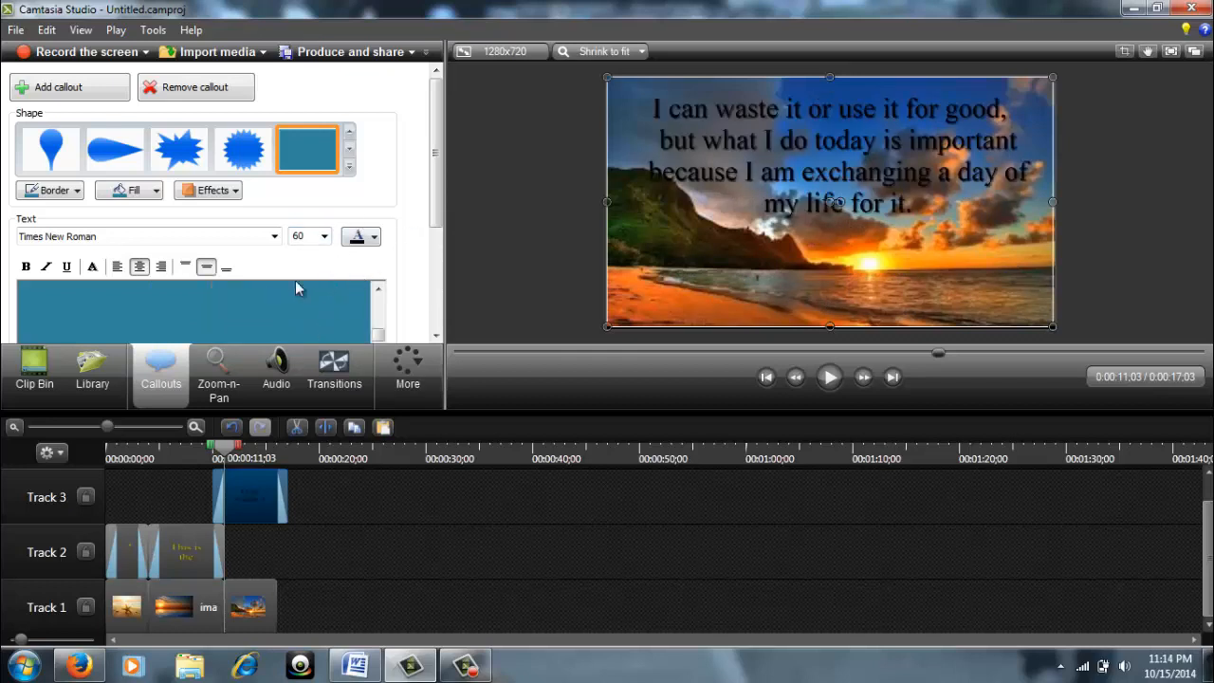
Align the callout text to the bottom and try to colour it yellow
{"action": "left_click", "coordinate": [227, 270]}
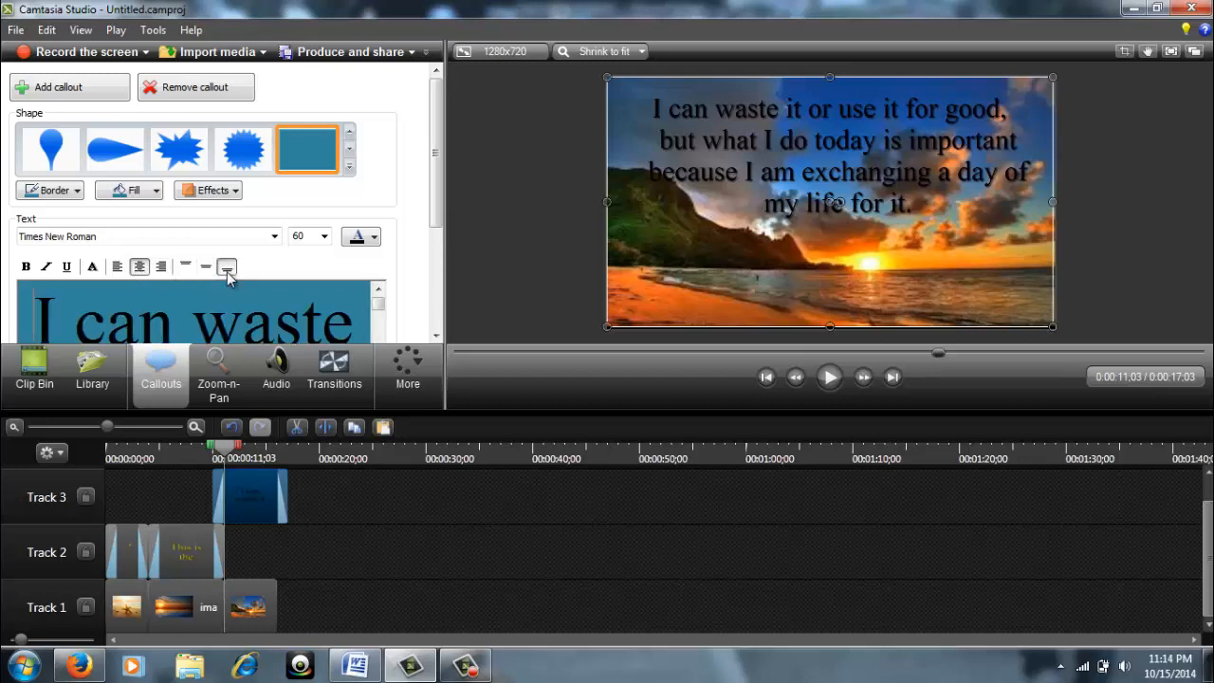
{"action": "left_click", "coordinate": [374, 237]}
{"action": "left_click", "coordinate": [492, 303]}
Select the entire second verse, reapply font size 60 and colour the text yellow
{"action": "key", "text": "ctrl+a"}
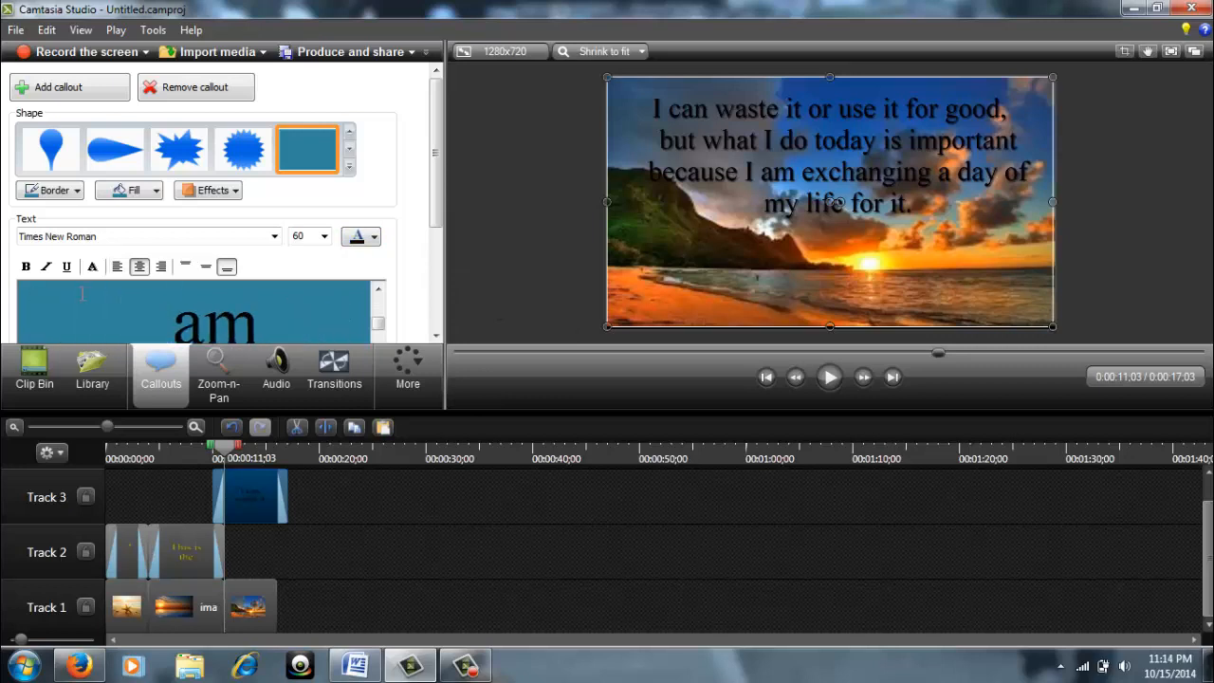
{"action": "left_click", "coordinate": [323, 239]}
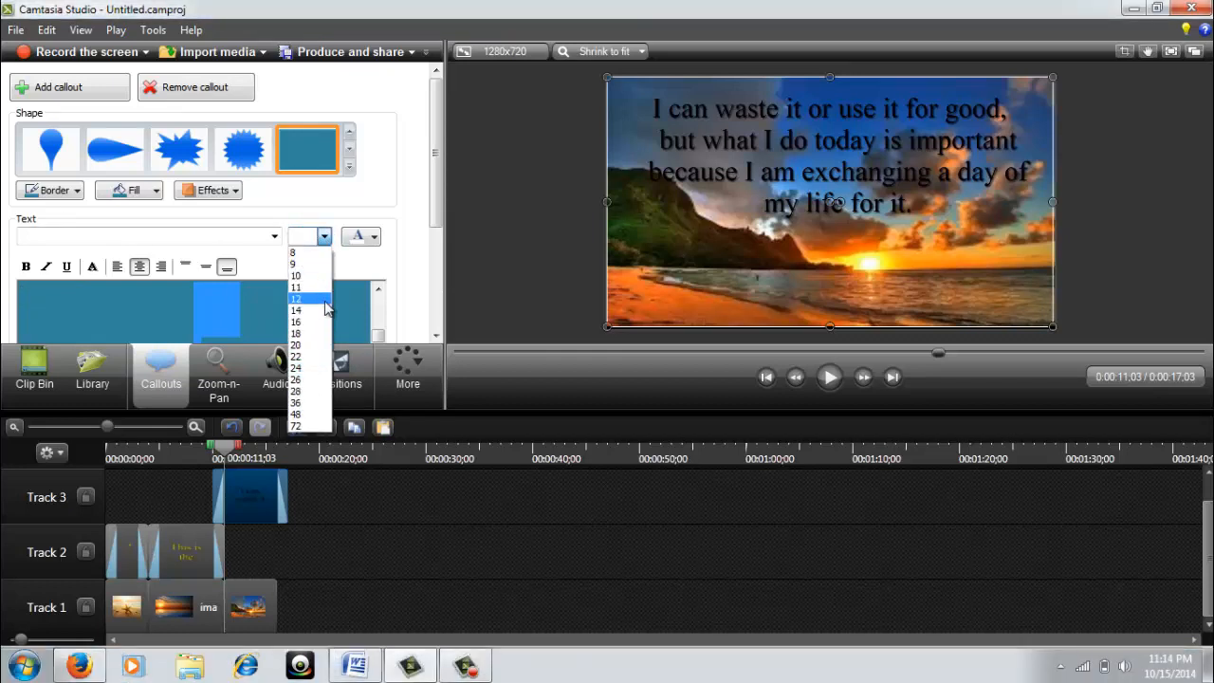
{"action": "type", "text": "60"}
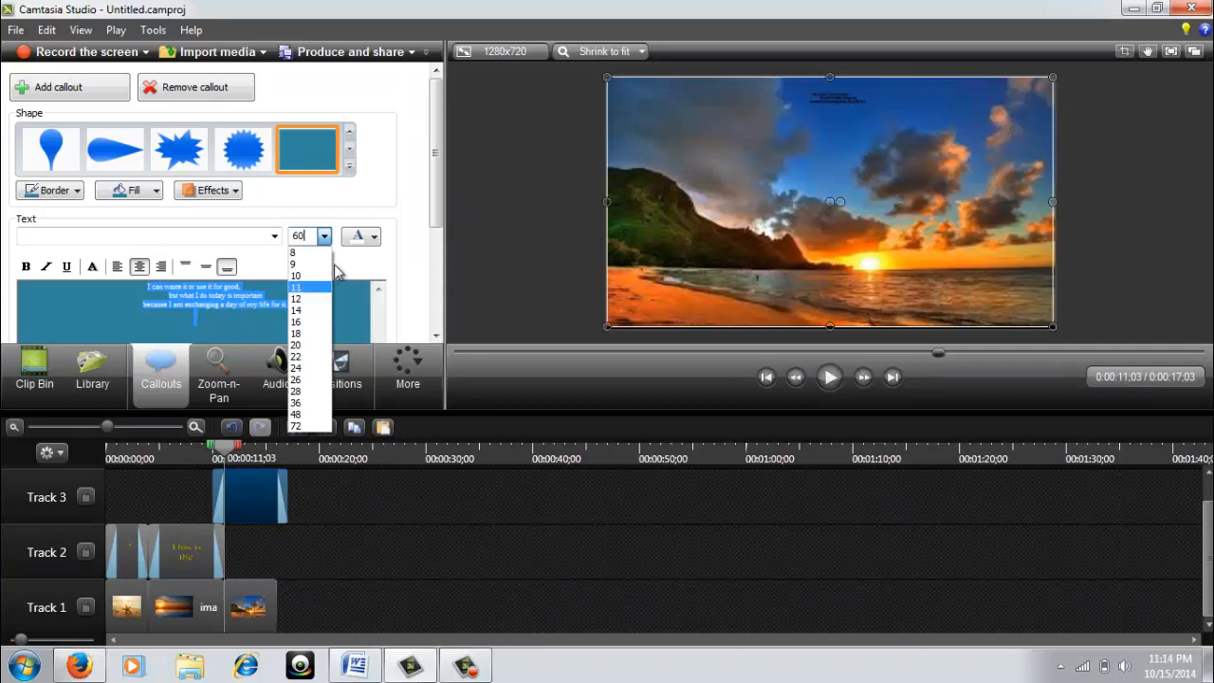
{"action": "left_click", "coordinate": [297, 287]}
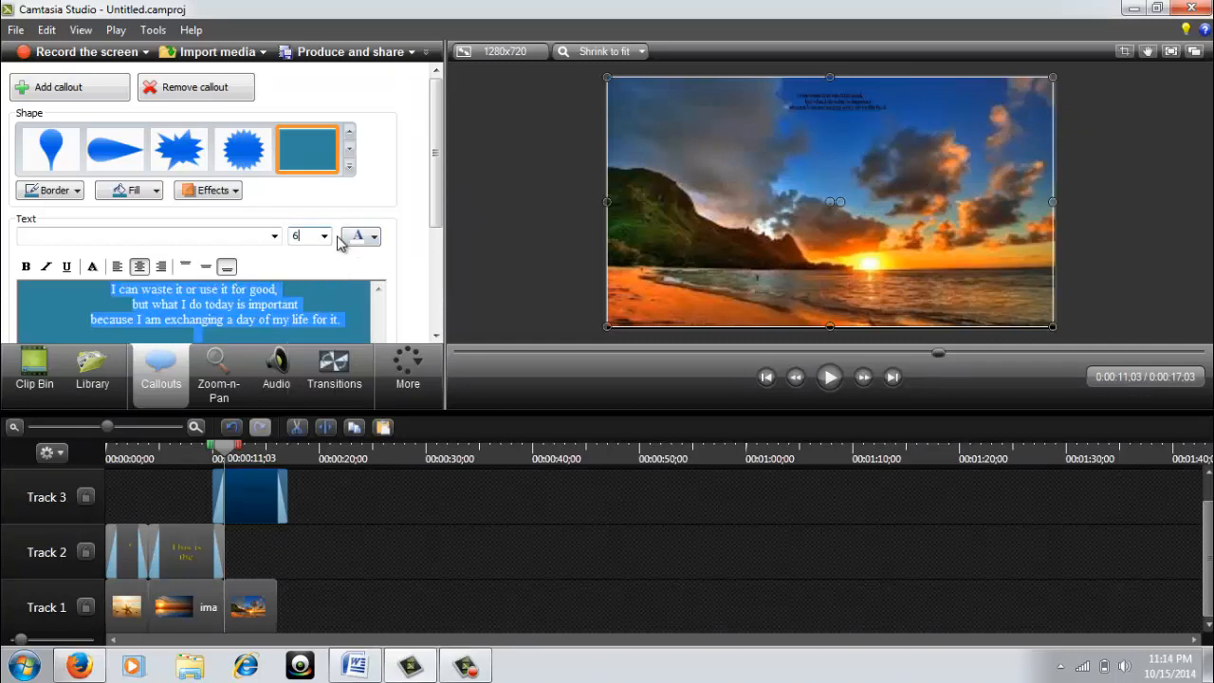
{"action": "type", "text": "60"}
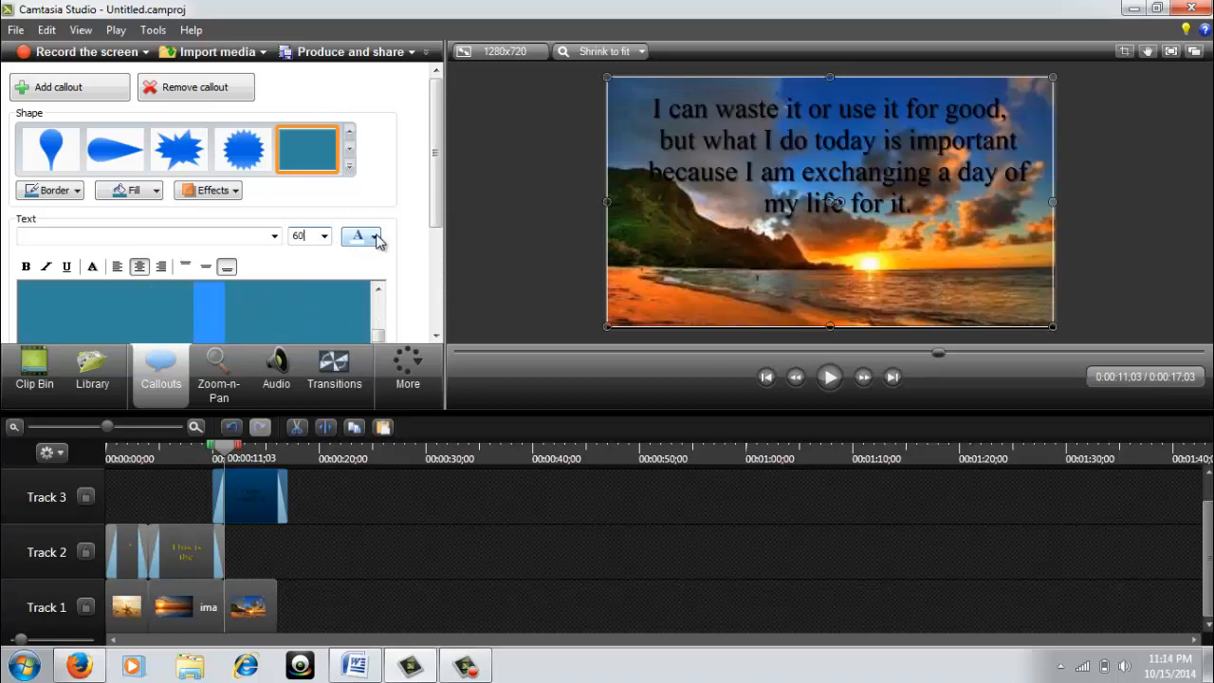
{"action": "left_click", "coordinate": [375, 237]}
{"action": "left_click", "coordinate": [489, 305]}
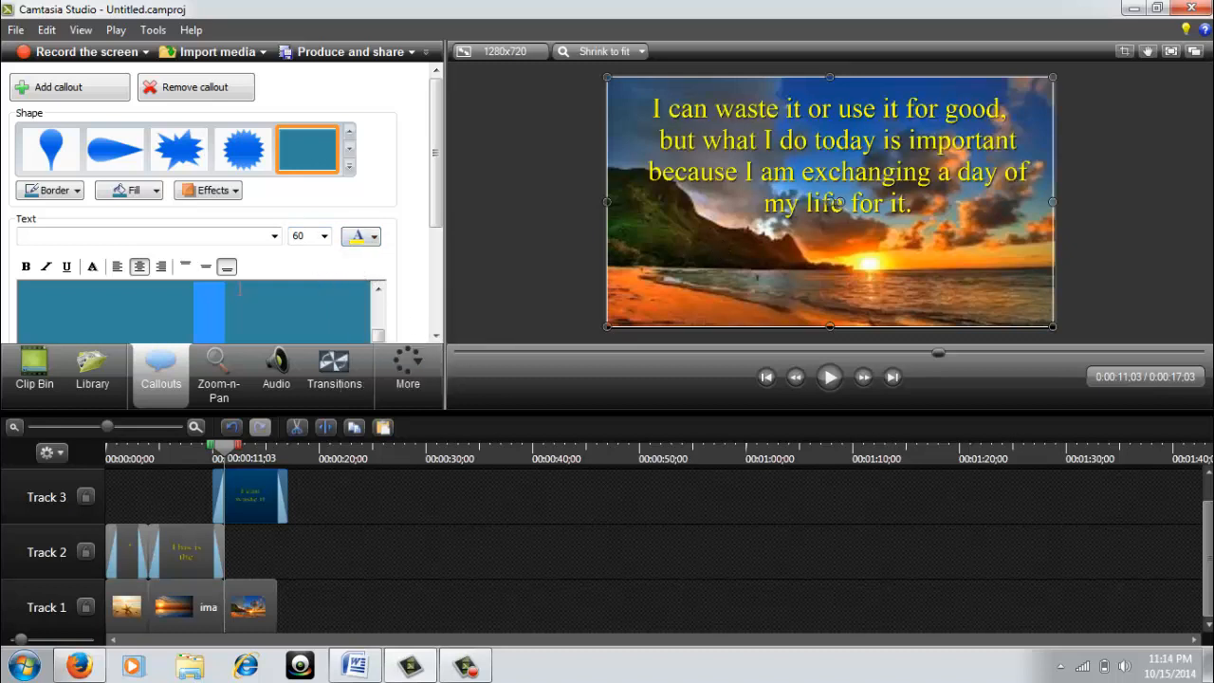
Select the second verse from start to end and set its font size to 70
{"action": "left_click", "coordinate": [206, 266]}
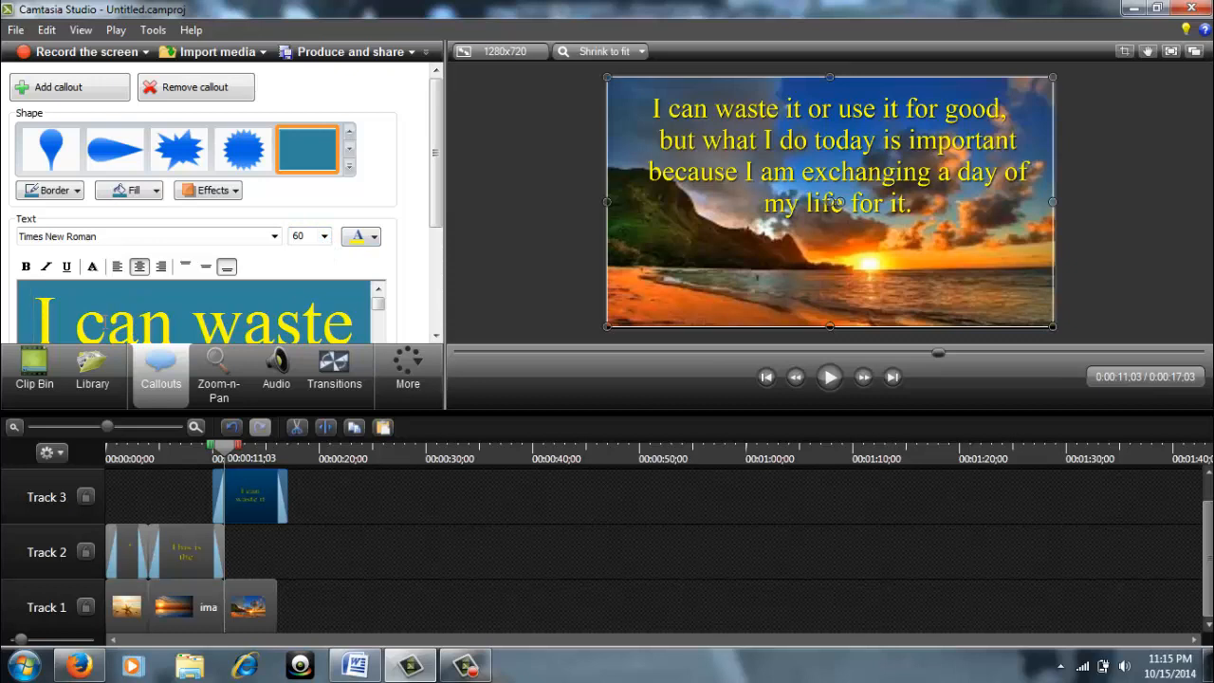
{"action": "key", "text": "shift+Right"}
{"action": "key", "text": "shift+Right"}
{"action": "key", "text": "shift+Right"}
{"action": "key", "text": "shift+Right"}
{"action": "key", "text": "shift+Right"}
{"action": "key", "text": "shift+Right"}
{"action": "key", "text": "shift+Right"}
{"action": "key", "text": "shift+Right"}
{"action": "key", "text": "shift+Right"}
{"action": "key", "text": "shift+Right"}
{"action": "key", "text": "shift+Right"}
{"action": "key", "text": "shift+Right"}
{"action": "key", "text": "shift+Right"}
{"action": "key", "text": "shift+Right"}
{"action": "key", "text": "shift+Right"}
{"action": "key", "text": "shift+Right"}
{"action": "key", "text": "shift+Right"}
{"action": "key", "text": "shift+Right"}
{"action": "key", "text": "shift+Right"}
{"action": "key", "text": "shift+Right"}
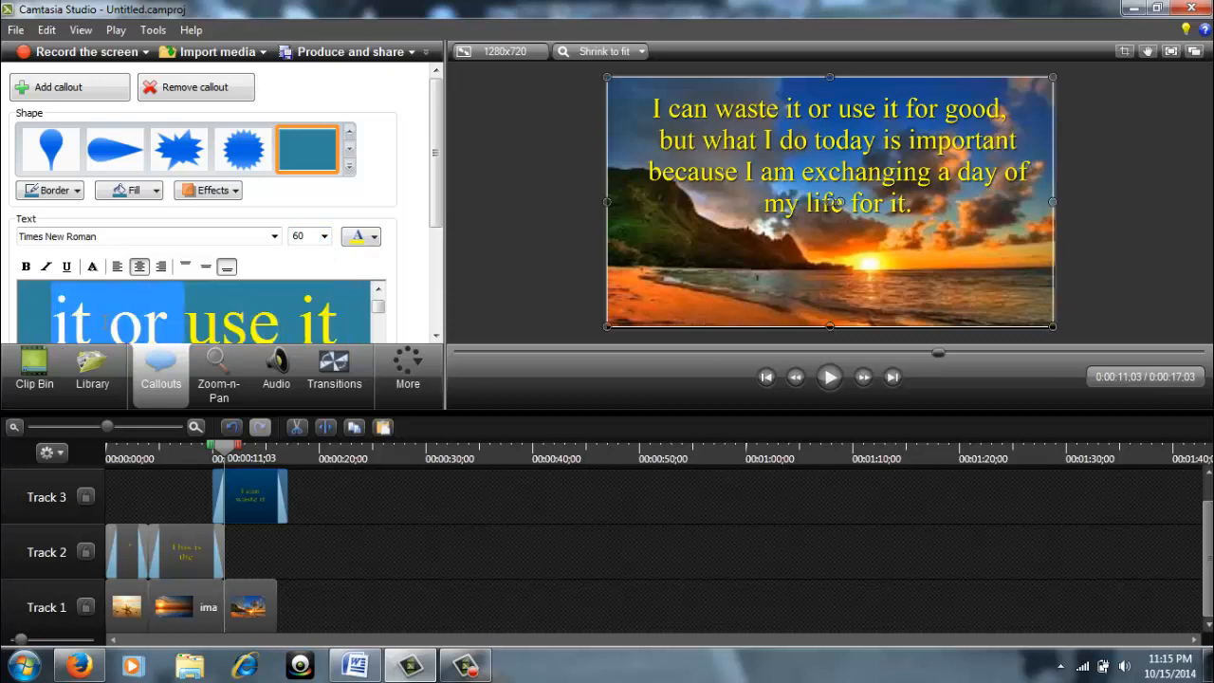
{"action": "key", "text": "shift+Right"}
{"action": "key", "text": "shift+Right"}
{"action": "key", "text": "shift+Right"}
{"action": "key", "text": "shift+Right"}
{"action": "key", "text": "shift+Right"}
{"action": "key", "text": "shift+Right"}
{"action": "key", "text": "shift+Right"}
{"action": "key", "text": "shift+Right"}
{"action": "key", "text": "shift+Right"}
{"action": "key", "text": "shift+Right"}
{"action": "key", "text": "shift+Right"}
{"action": "key", "text": "shift+Right"}
{"action": "key", "text": "shift+Right"}
{"action": "key", "text": "shift+Right"}
{"action": "key", "text": "shift+Right"}
{"action": "key", "text": "shift+Right"}
{"action": "key", "text": "shift+Right"}
{"action": "key", "text": "shift+Right"}
{"action": "key", "text": "shift+Right"}
{"action": "key", "text": "shift+Right"}
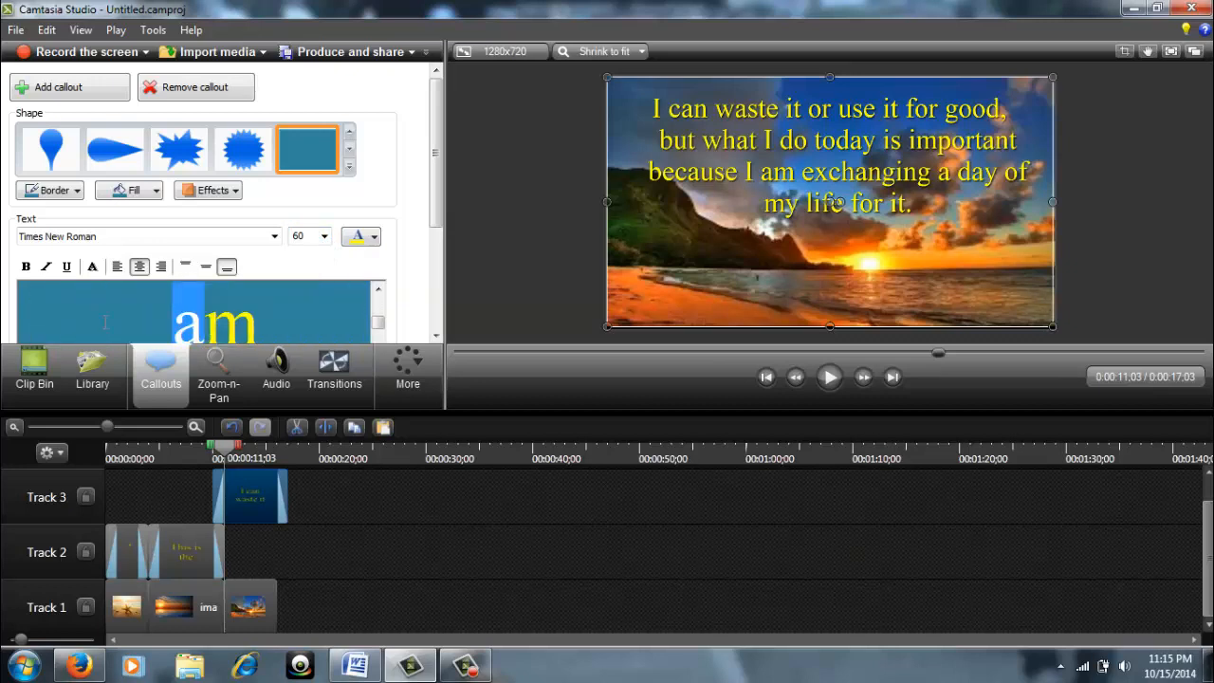
{"action": "key", "text": "shift+Right"}
{"action": "key", "text": "shift+Right"}
{"action": "key", "text": "shift+Right"}
{"action": "key", "text": "shift+Right"}
{"action": "key", "text": "shift+Right"}
{"action": "key", "text": "shift+Right"}
{"action": "key", "text": "shift+Right"}
{"action": "key", "text": "shift+Right"}
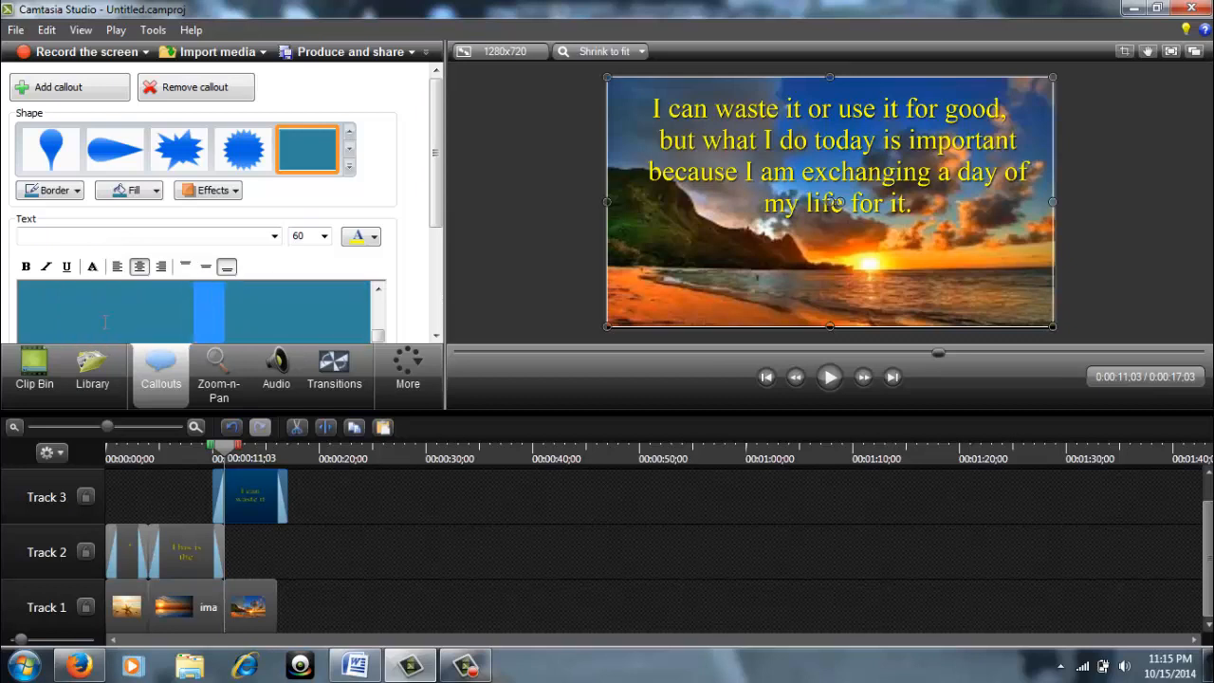
{"action": "double_click", "coordinate": [304, 235]}
{"action": "type", "text": "70"}
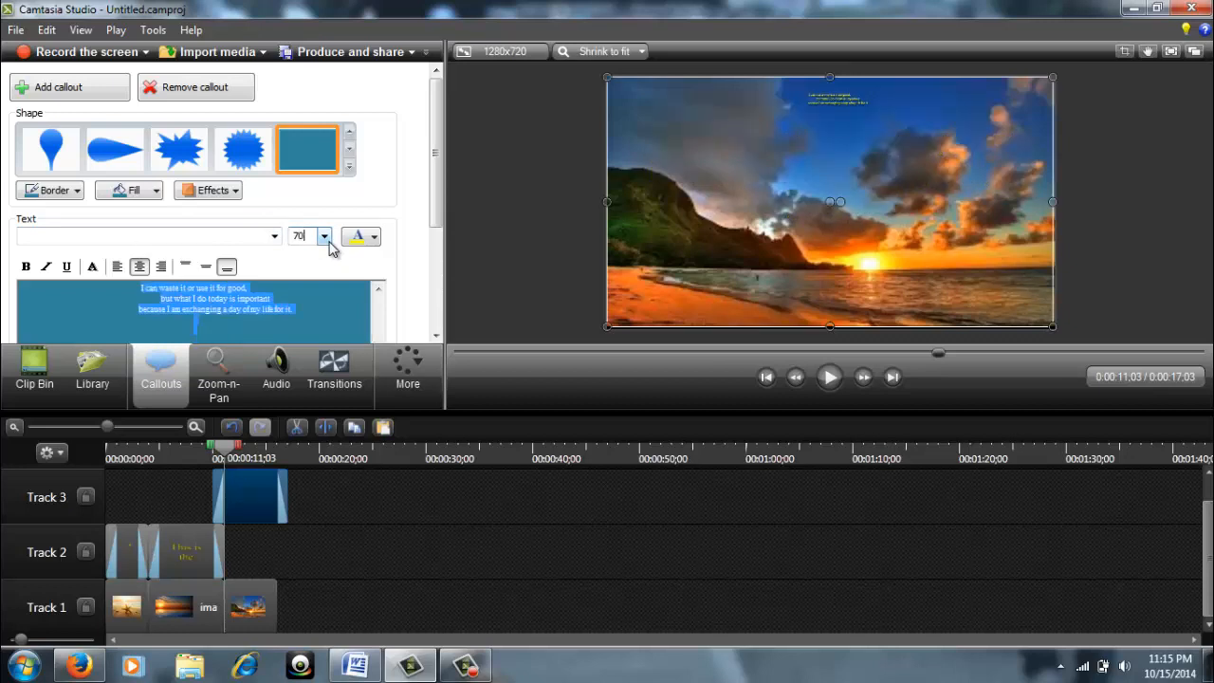
{"action": "key", "text": "Return"}
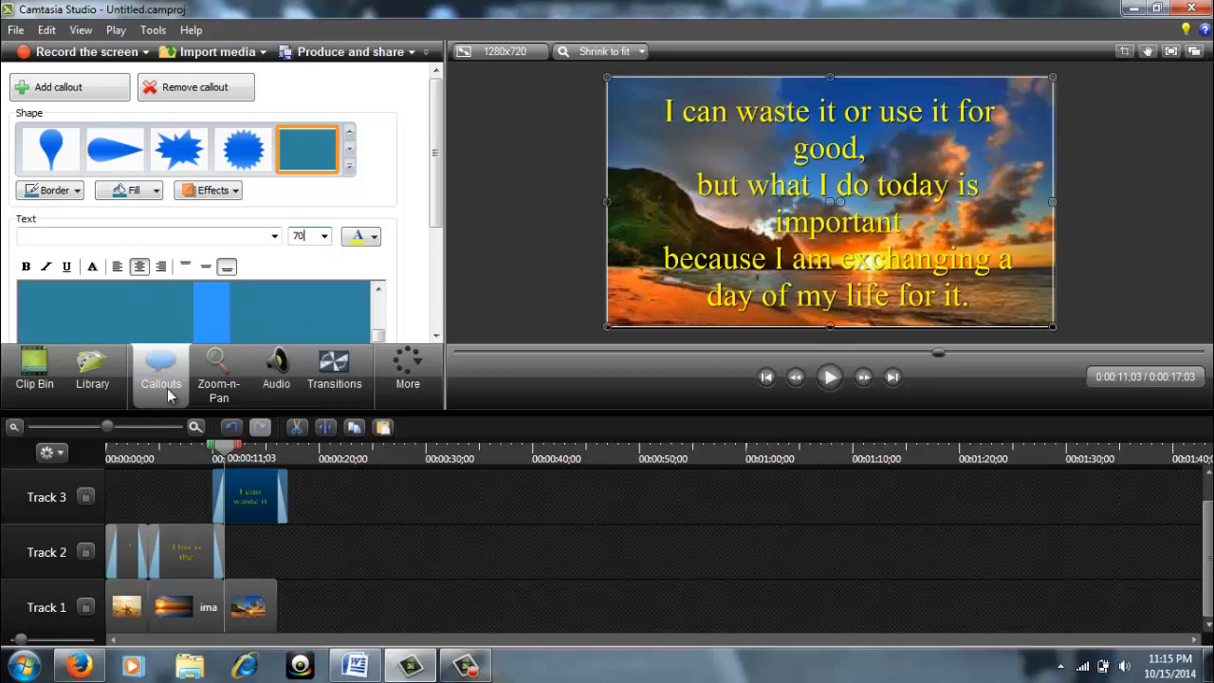
Move the second verse's callout to Track 2 after the first verse, and extend the images0012.jpg clip to the callout's end
{"action": "left_click_drag", "start_coordinate": [431, 217], "coordinate": [436, 291]}
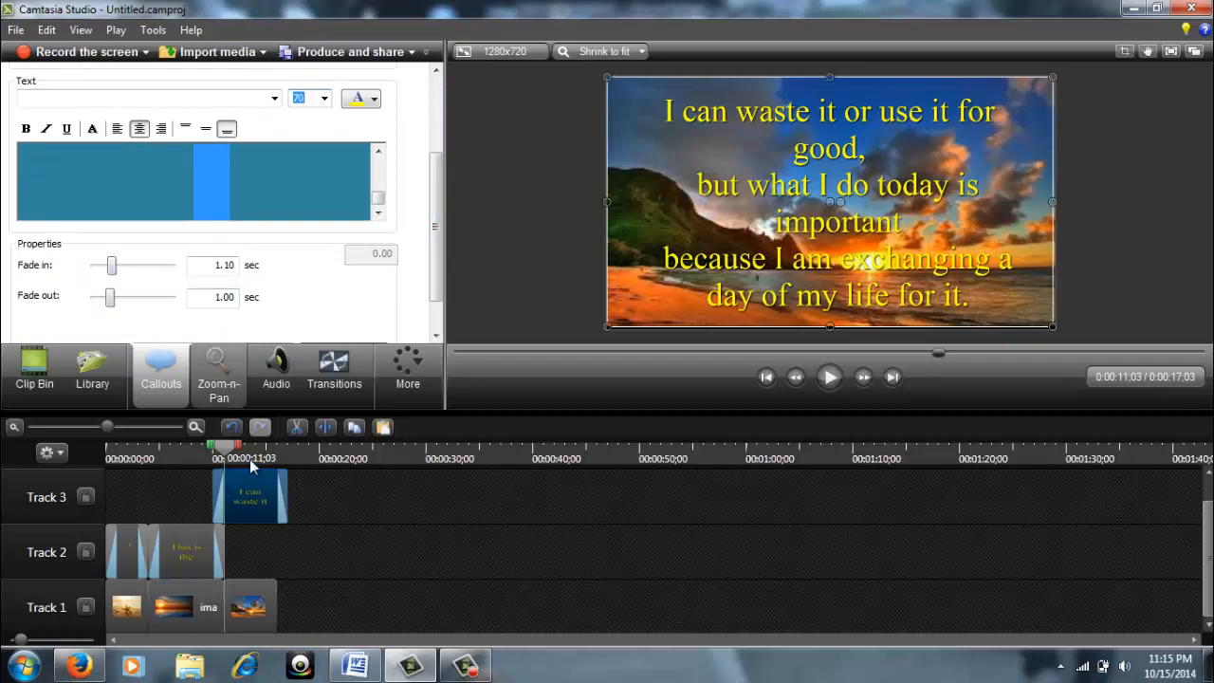
{"action": "left_click", "coordinate": [237, 496]}
{"action": "left_click_drag", "start_coordinate": [236, 494], "coordinate": [254, 552]}
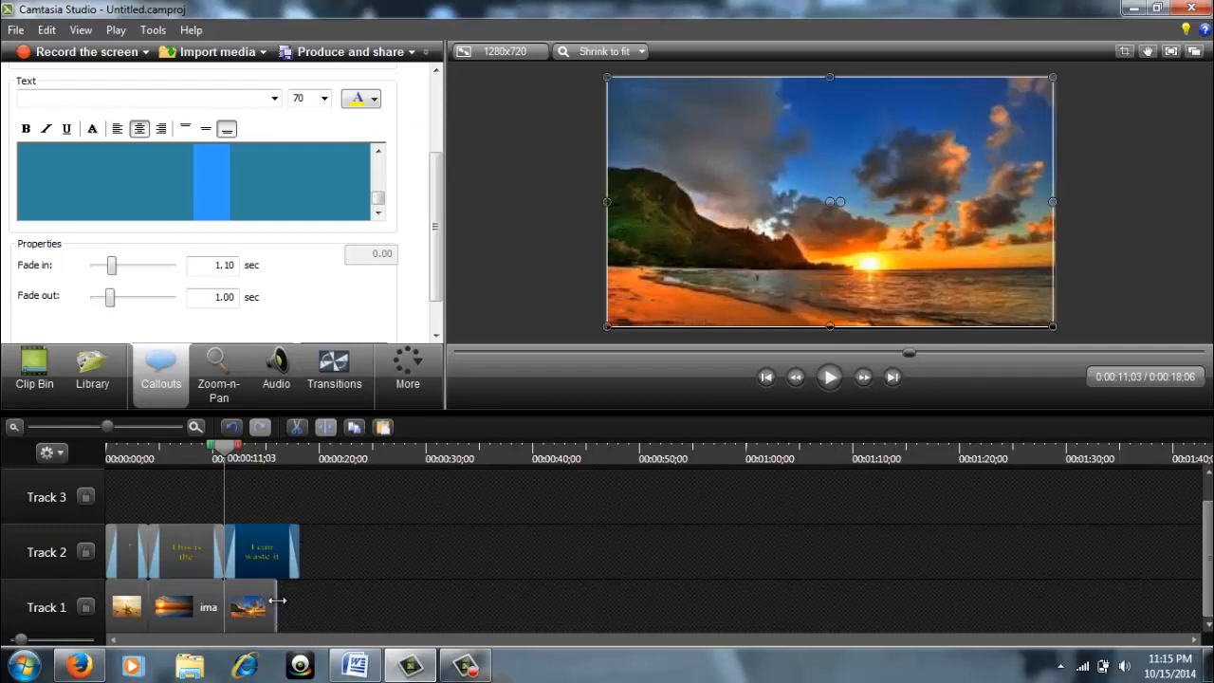
{"action": "left_click_drag", "start_coordinate": [277, 600], "coordinate": [302, 600]}
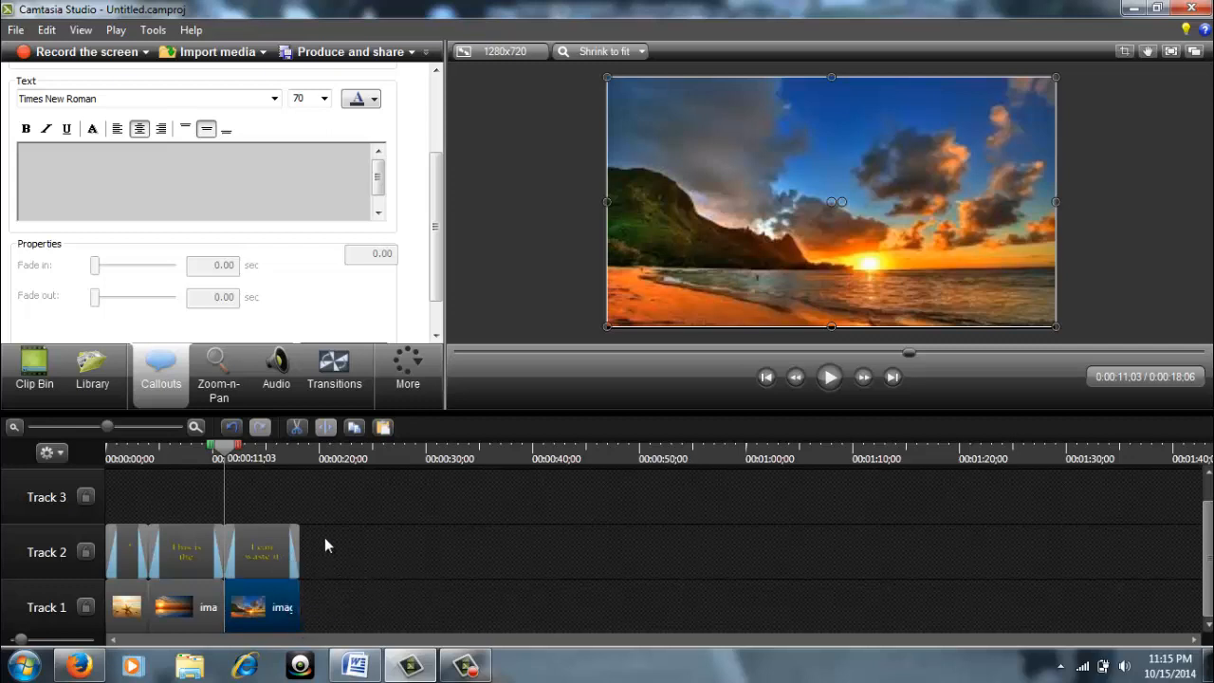
Play the new section to its end and add images00122.jpg to Track 1 directly after the images0012.jpg clip
{"action": "left_click", "coordinate": [829, 378]}
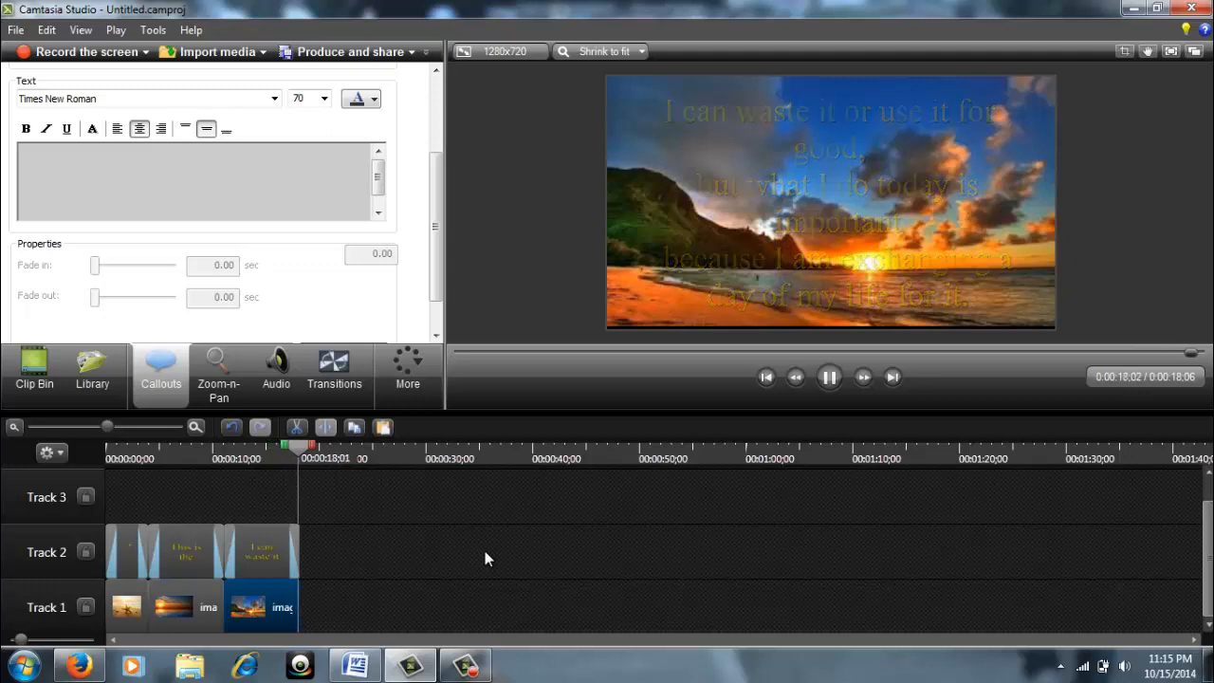
{"action": "left_click", "coordinate": [43, 366]}
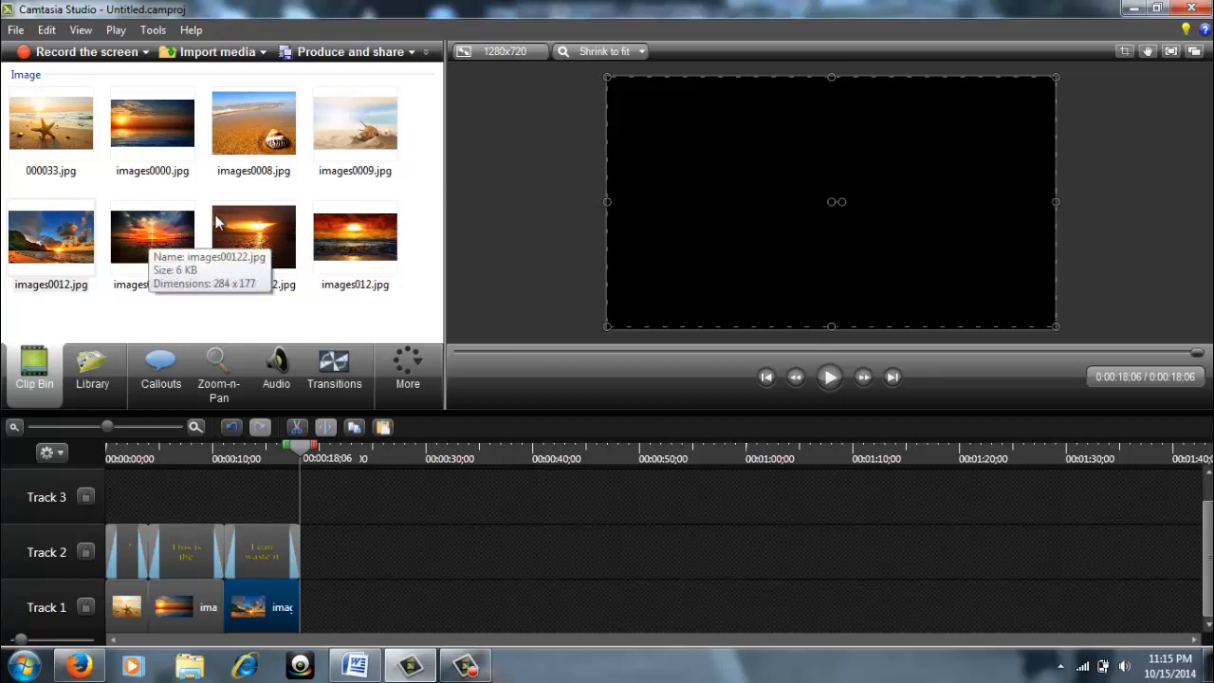
{"action": "left_click_drag", "start_coordinate": [167, 238], "coordinate": [297, 431]}
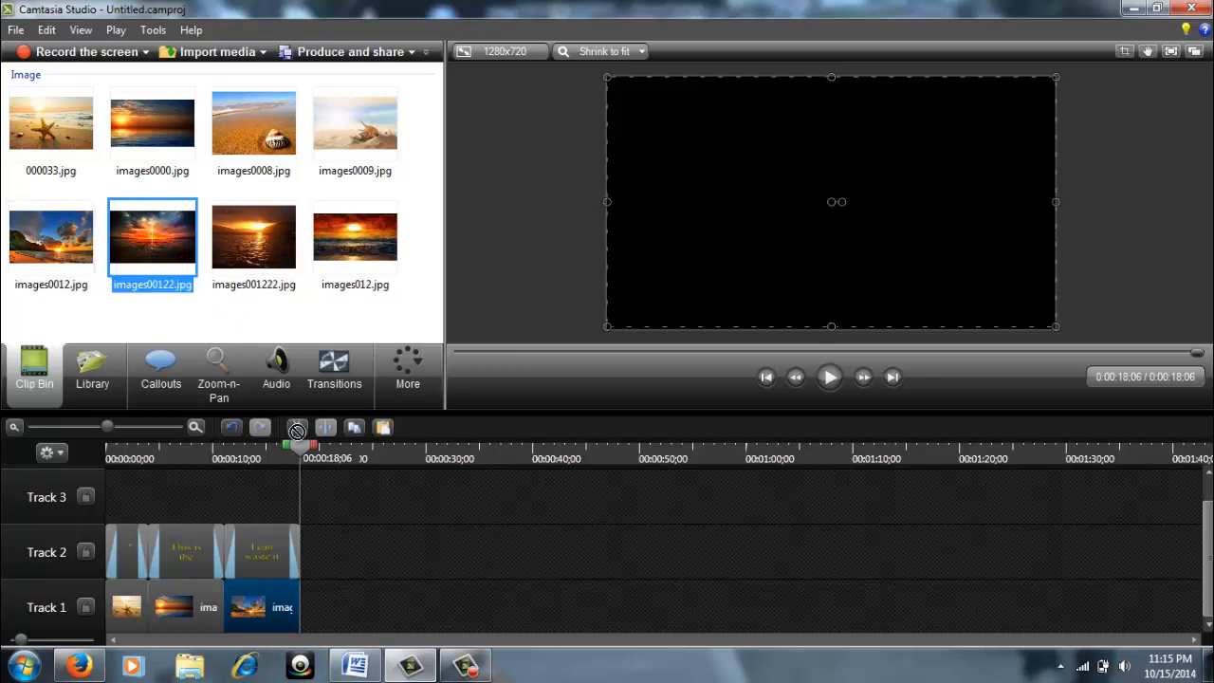
{"action": "left_click_drag", "start_coordinate": [327, 579], "coordinate": [313, 603]}
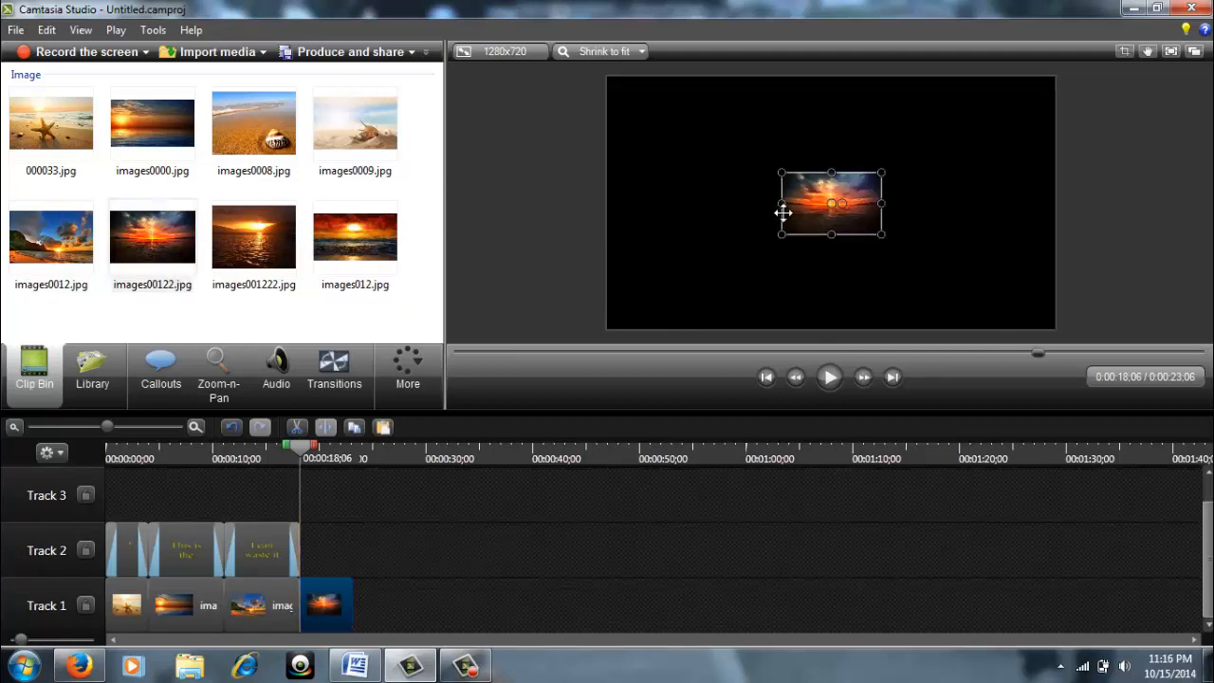
Stretch the images00122.jpg picture on the canvas in all four directions so it fills almost the entire frame
{"action": "left_click_drag", "start_coordinate": [783, 201], "coordinate": [607, 227]}
{"action": "left_click_drag", "start_coordinate": [881, 203], "coordinate": [1044, 203]}
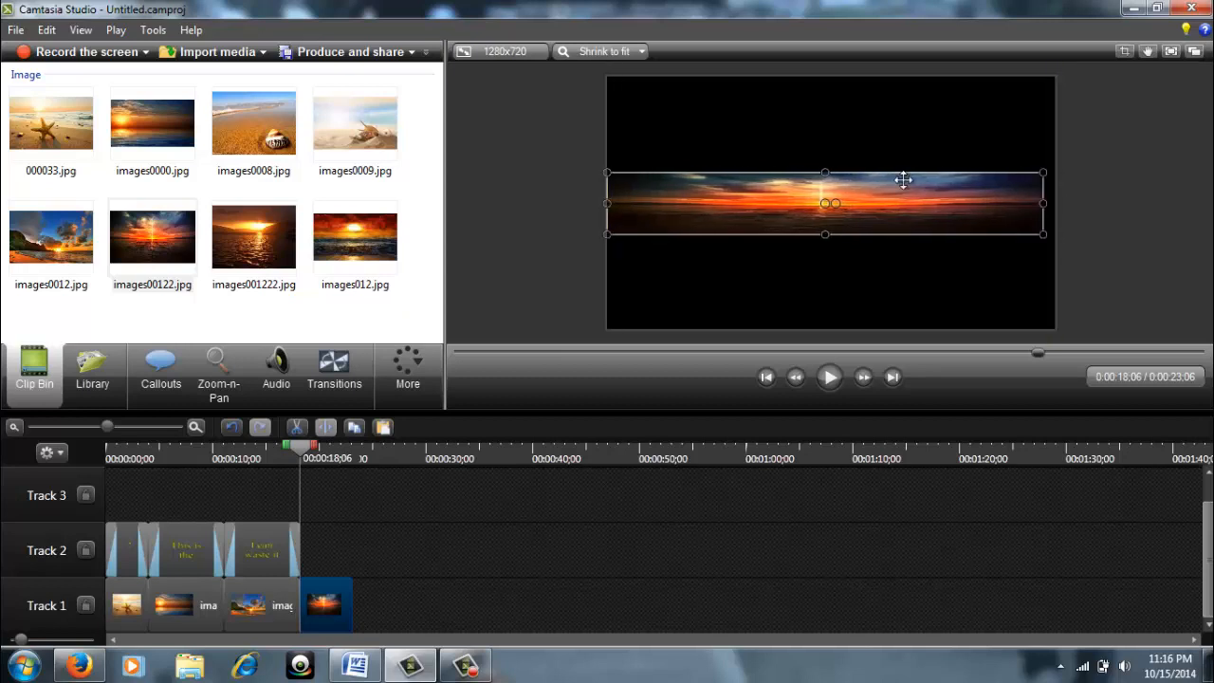
{"action": "left_click_drag", "start_coordinate": [824, 170], "coordinate": [834, 73]}
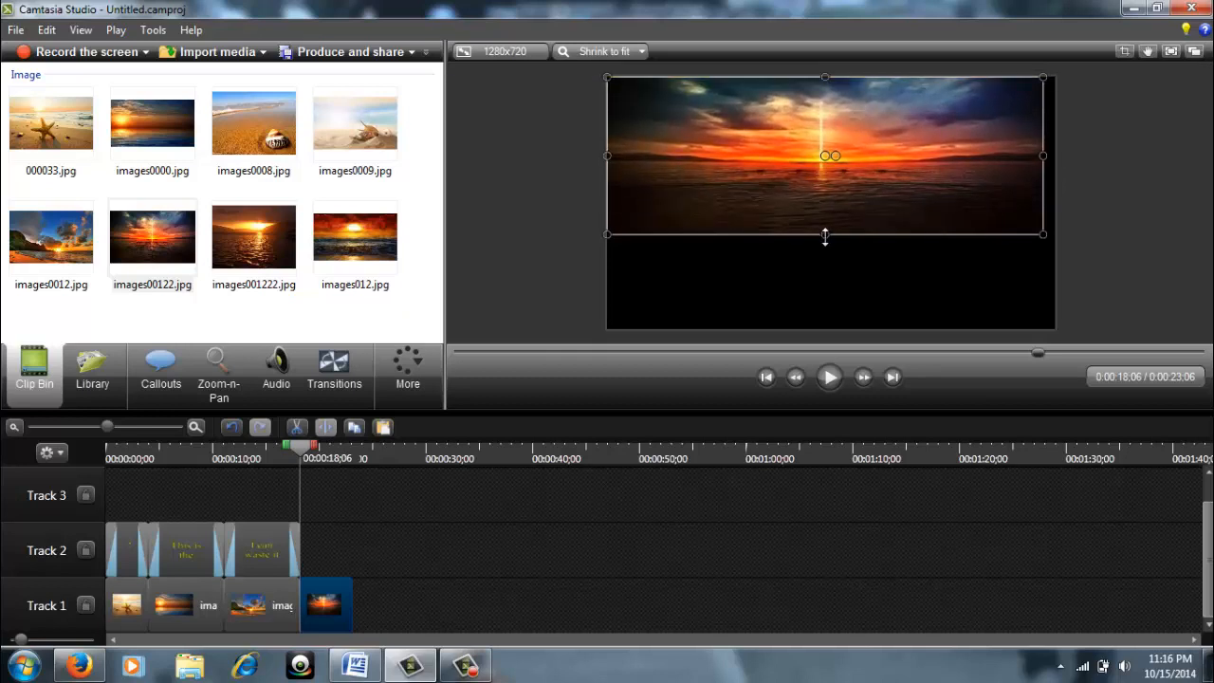
{"action": "left_click_drag", "start_coordinate": [826, 243], "coordinate": [839, 327]}
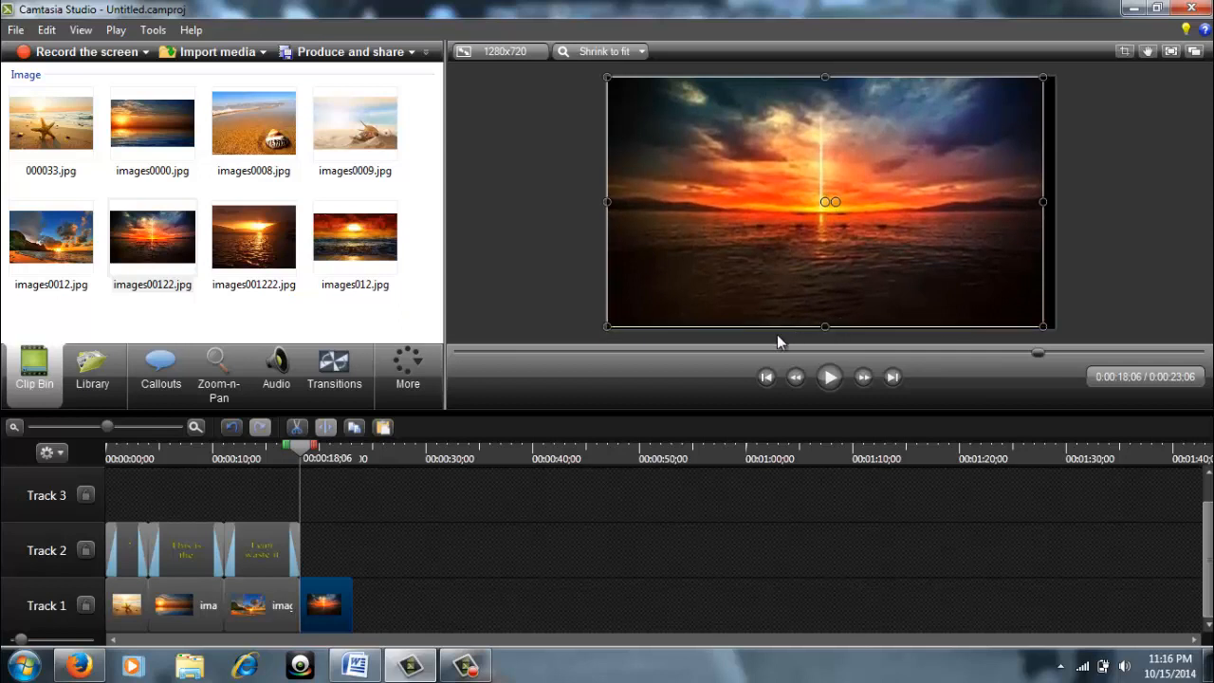
Add a new callout at the start of the images00122.jpg clip and stretch its text box over the whole canvas
{"action": "left_click", "coordinate": [163, 368]}
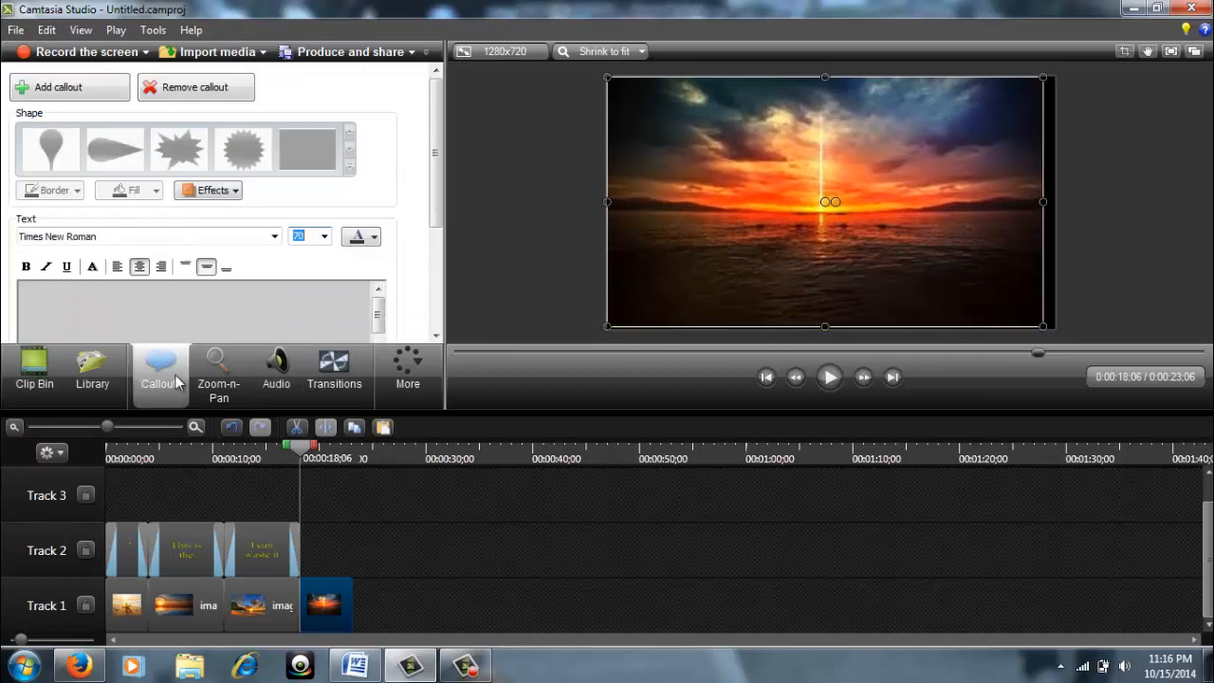
{"action": "left_click", "coordinate": [76, 88]}
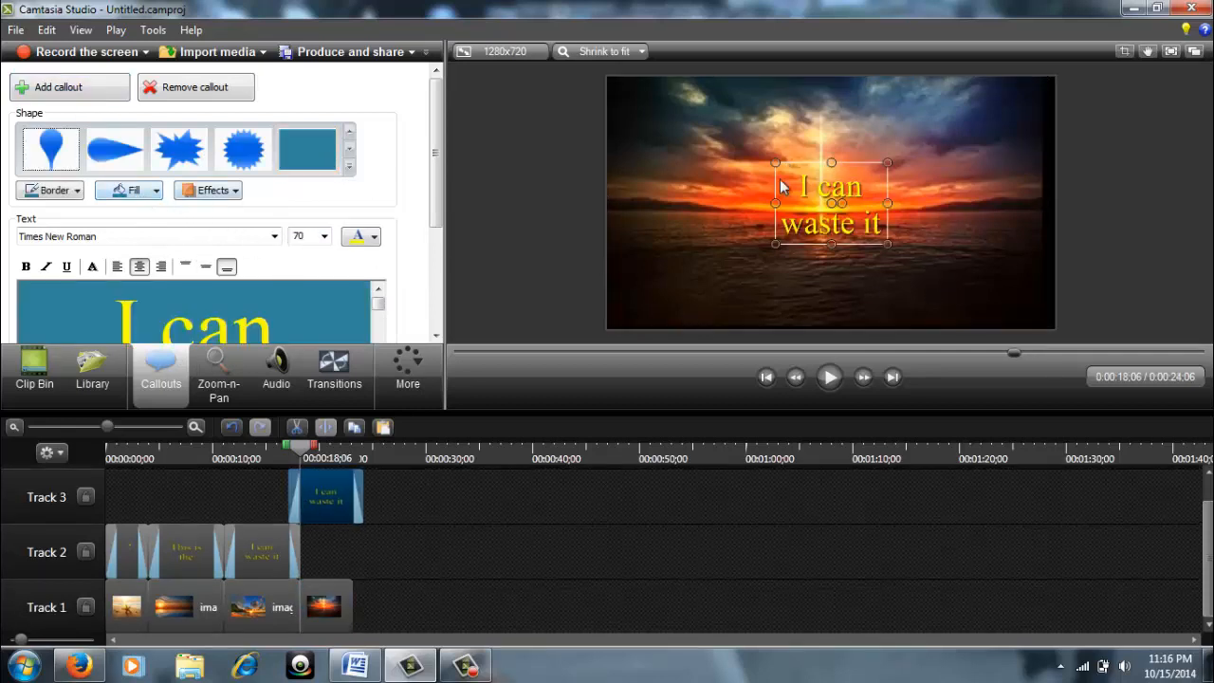
{"action": "left_click_drag", "start_coordinate": [774, 203], "coordinate": [607, 204]}
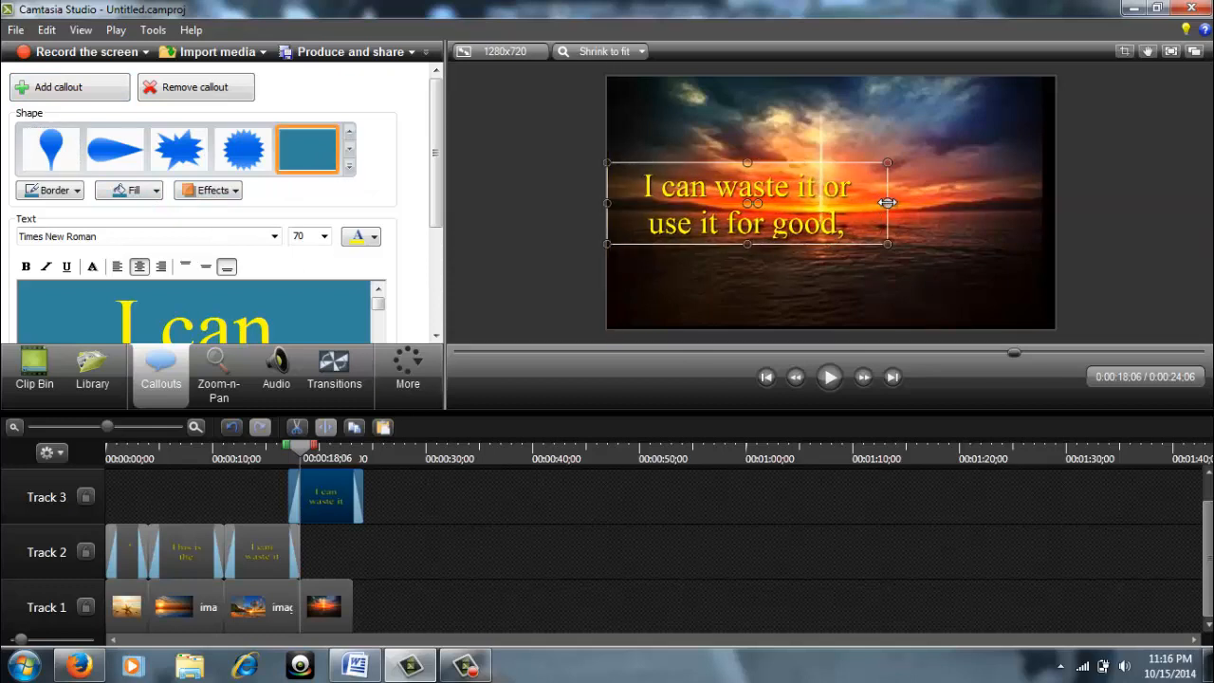
{"action": "left_click_drag", "start_coordinate": [888, 203], "coordinate": [1050, 206]}
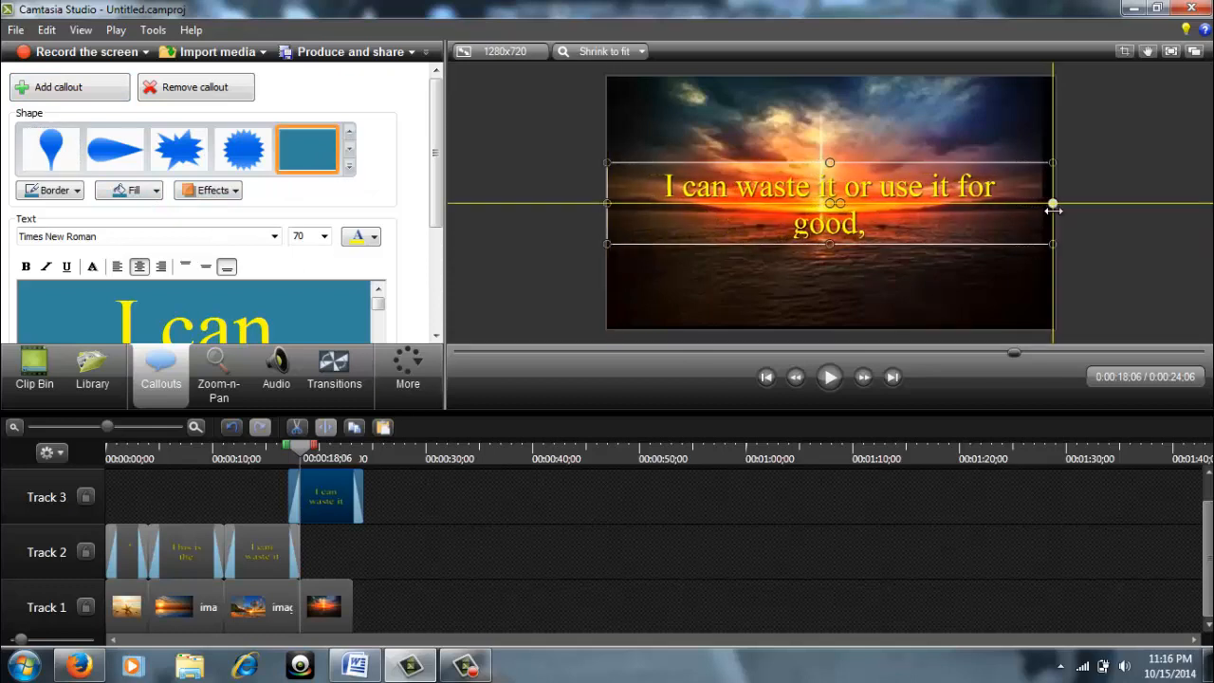
{"action": "left_click_drag", "start_coordinate": [830, 161], "coordinate": [829, 74]}
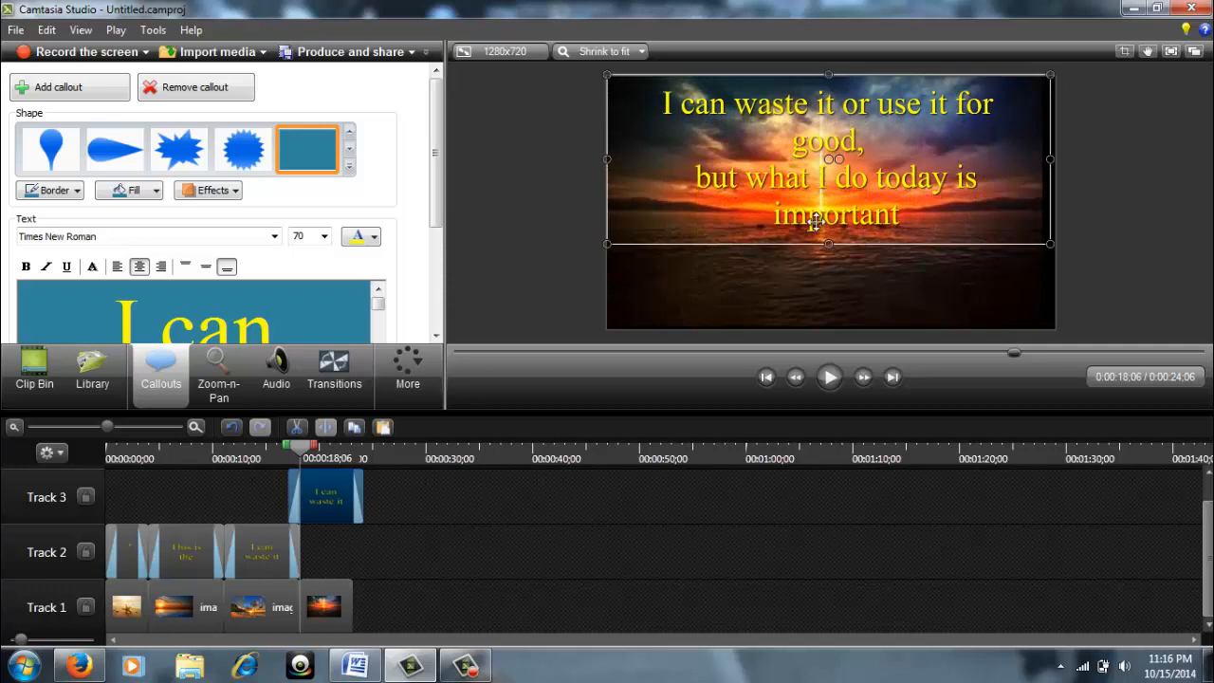
{"action": "left_click_drag", "start_coordinate": [831, 268], "coordinate": [831, 328]}
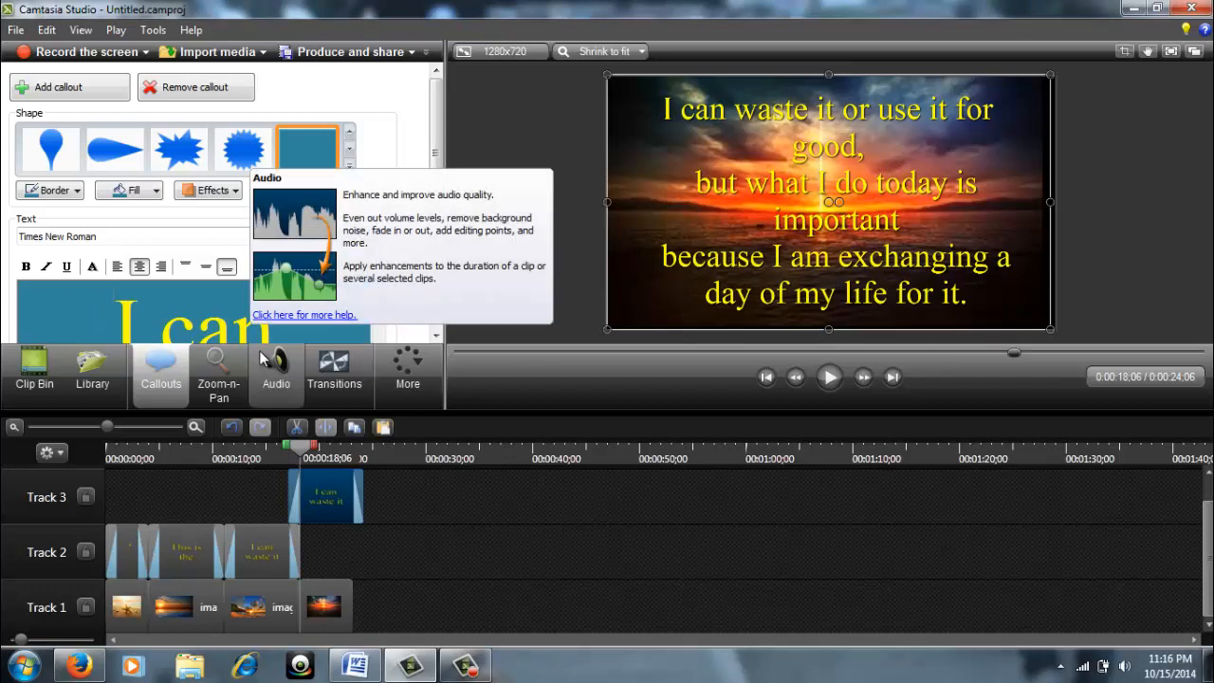
Delete all of the second verse's text from the new callout
{"action": "key", "text": "Delete"}
{"action": "key", "text": "Delete"}
{"action": "key", "text": "Delete"}
{"action": "key", "text": "Delete"}
{"action": "key", "text": "Delete"}
{"action": "key", "text": "Delete"}
{"action": "key", "text": "Delete"}
{"action": "key", "text": "Delete"}
{"action": "key", "text": "Delete"}
{"action": "key", "text": "Delete"}
{"action": "key", "text": "Delete"}
{"action": "key", "text": "Delete"}
{"action": "key", "text": "Delete"}
{"action": "key", "text": "Delete"}
{"action": "key", "text": "Delete"}
{"action": "key", "text": "Delete"}
{"action": "key", "text": "Delete"}
{"action": "key", "text": "Delete"}
{"action": "key", "text": "Delete"}
{"action": "key", "text": "Delete"}
{"action": "key", "text": "Delete"}
{"action": "key", "text": "Delete"}
{"action": "key", "text": "Delete"}
{"action": "key", "text": "Delete"}
{"action": "key", "text": "Delete"}
{"action": "key", "text": "Delete"}
{"action": "key", "text": "Delete"}
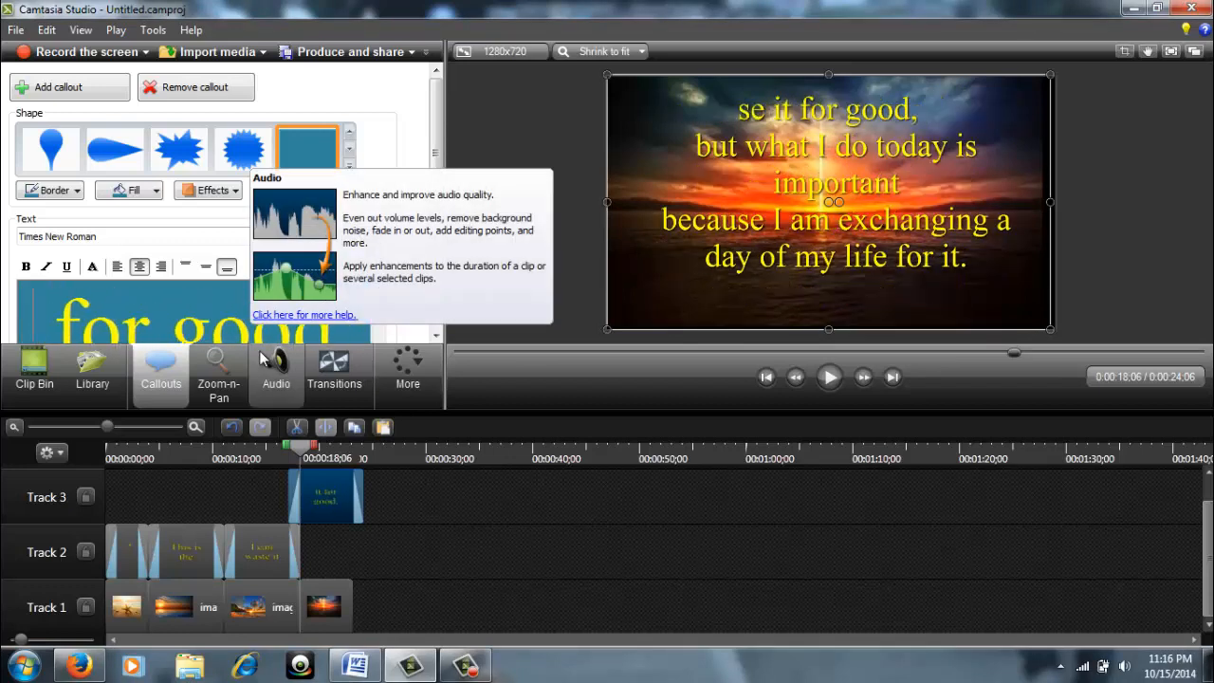
{"action": "key", "text": "Delete"}
{"action": "key", "text": "Delete"}
{"action": "key", "text": "Delete"}
{"action": "key", "text": "Delete"}
{"action": "key", "text": "Delete"}
{"action": "key", "text": "Delete"}
{"action": "key", "text": "Delete"}
{"action": "key", "text": "Delete"}
{"action": "key", "text": "Delete"}
{"action": "key", "text": "Delete"}
{"action": "key", "text": "Delete"}
{"action": "key", "text": "Delete"}
{"action": "key", "text": "Delete"}
{"action": "key", "text": "Delete"}
{"action": "key", "text": "Delete"}
{"action": "key", "text": "Delete"}
{"action": "key", "text": "Delete"}
{"action": "key", "text": "Delete"}
{"action": "key", "text": "Delete"}
{"action": "key", "text": "Delete"}
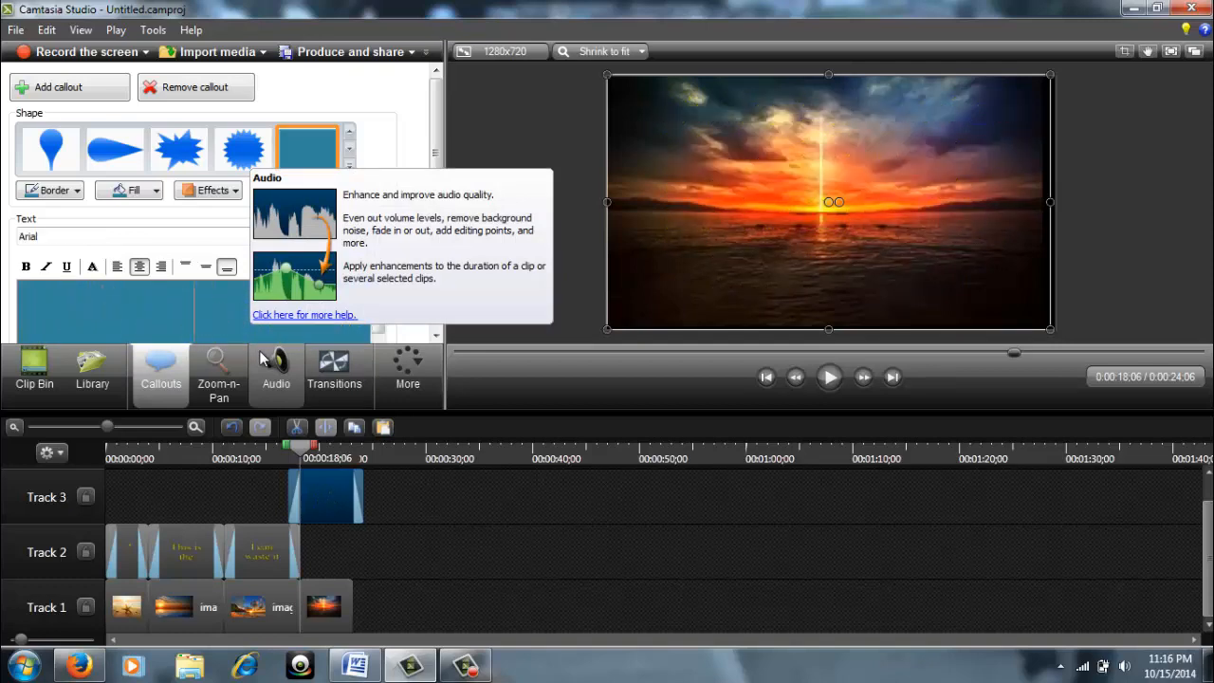
Copy the third verse, starting "When tomorrow comes", from the Word document and paste it into the empty callout in Camtasia Studio
{"action": "left_click", "coordinate": [352, 667]}
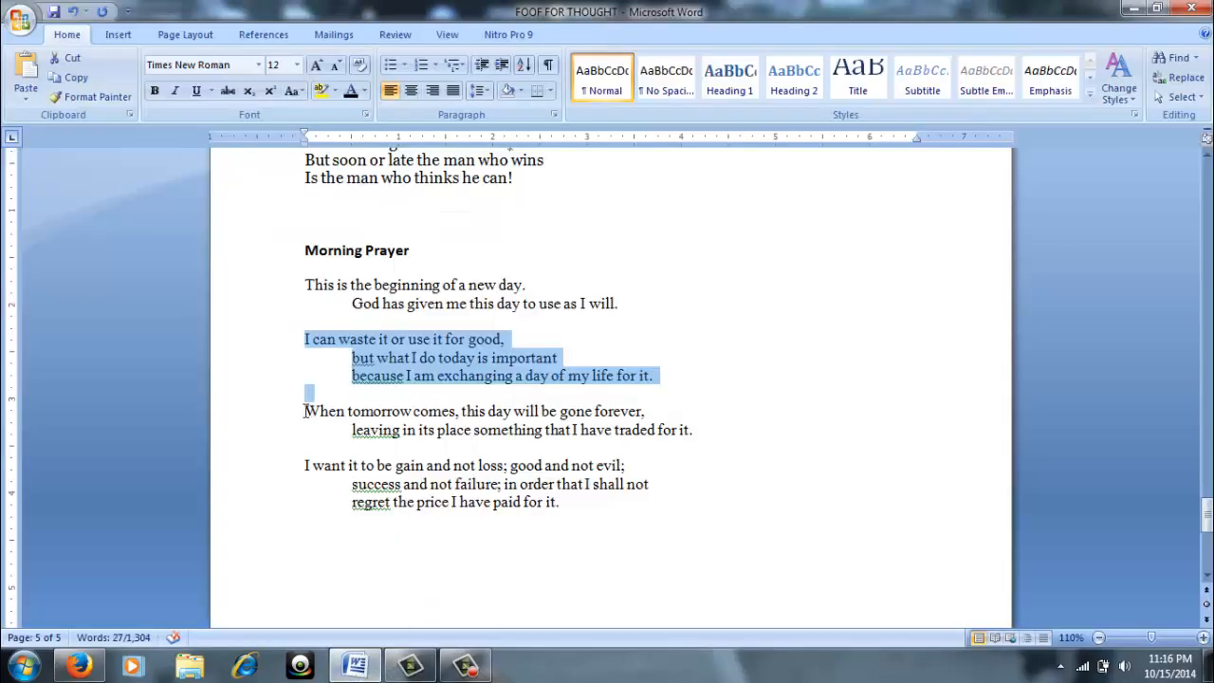
{"action": "left_click_drag", "start_coordinate": [305, 411], "coordinate": [744, 431]}
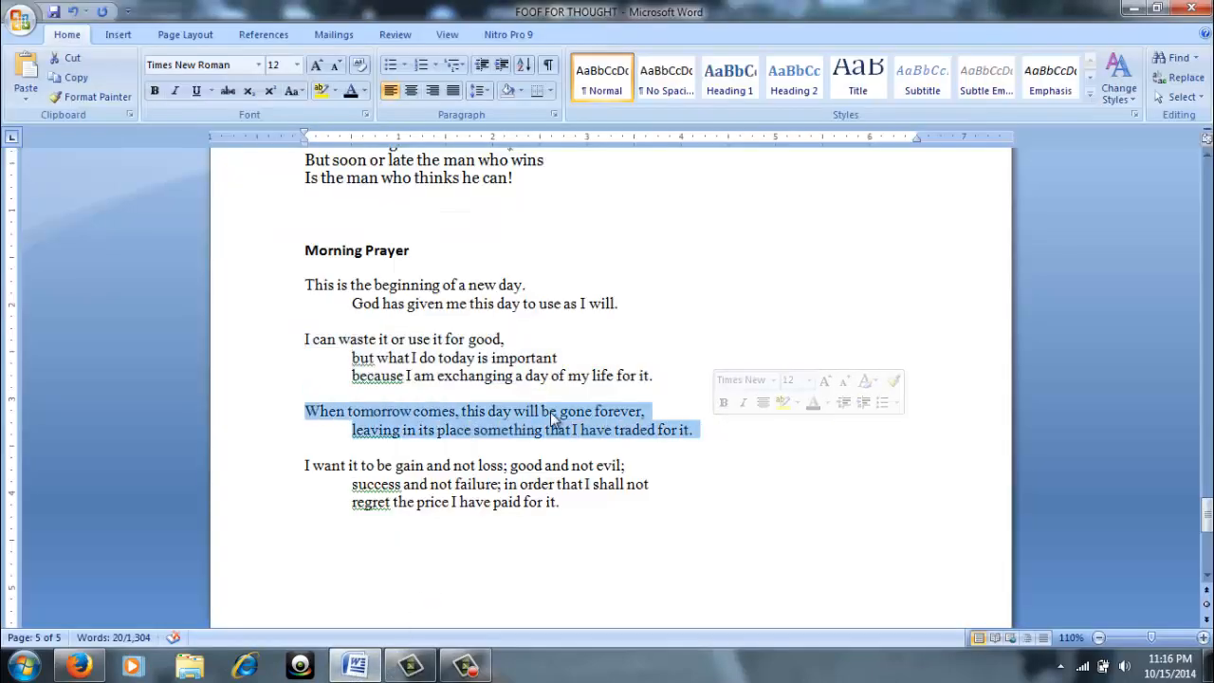
{"action": "right_click", "coordinate": [553, 417]}
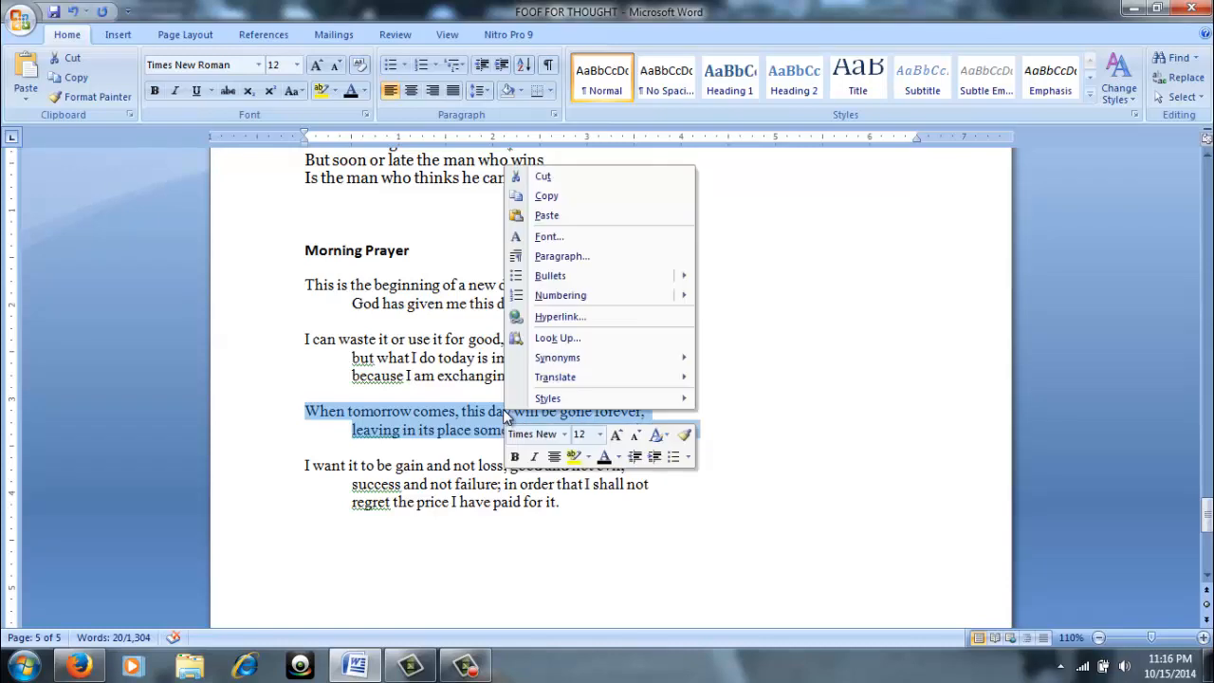
{"action": "left_click", "coordinate": [548, 197]}
{"action": "left_click", "coordinate": [412, 657]}
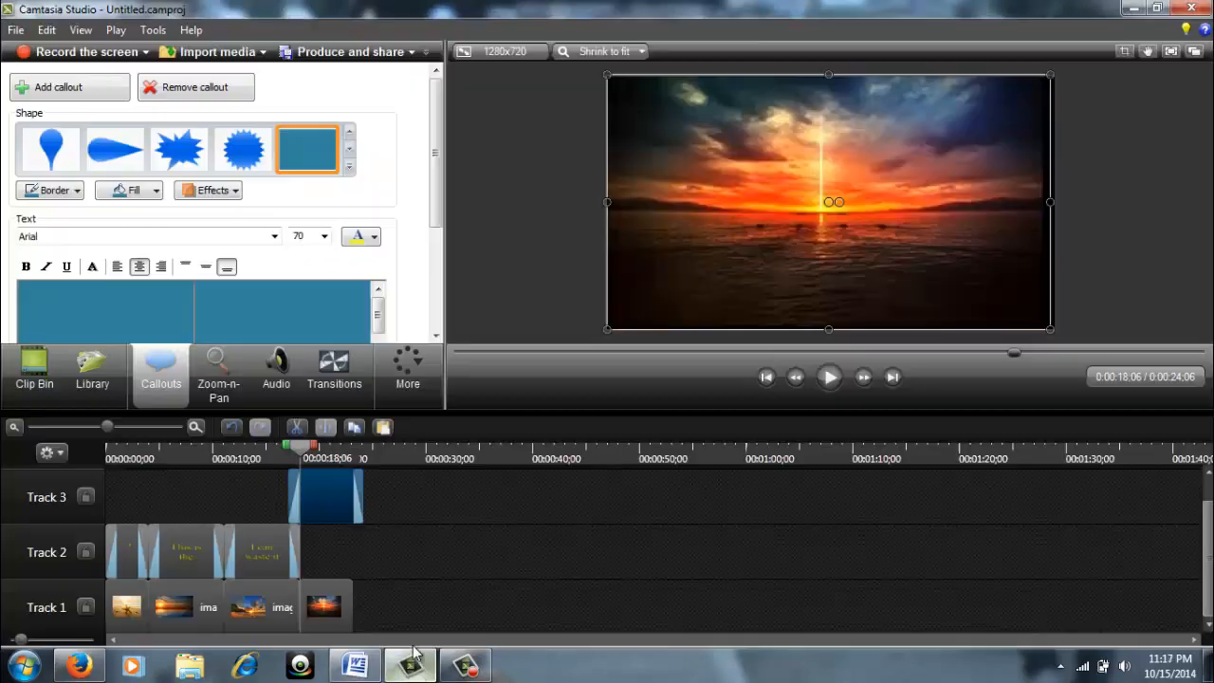
{"action": "right_click", "coordinate": [130, 311]}
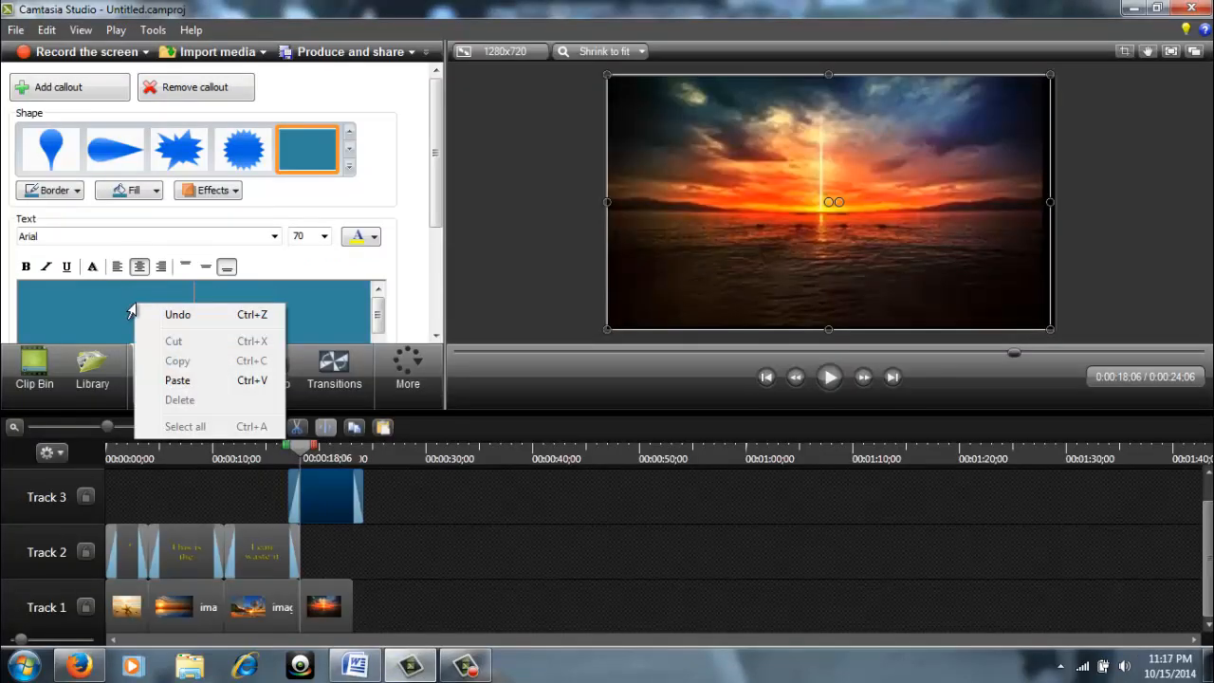
{"action": "left_click", "coordinate": [177, 380]}
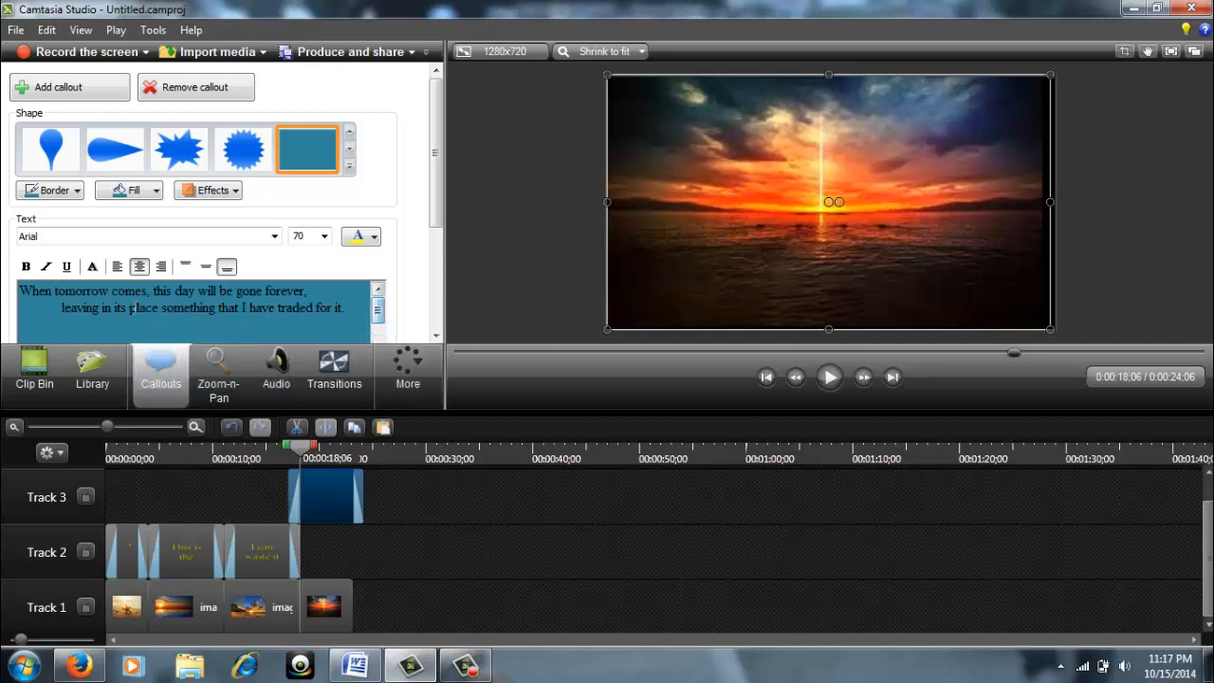
Set the pasted third verse to font size 72, align it to the vertical middle and centre its opening line horizontally
{"action": "key", "text": "Delete"}
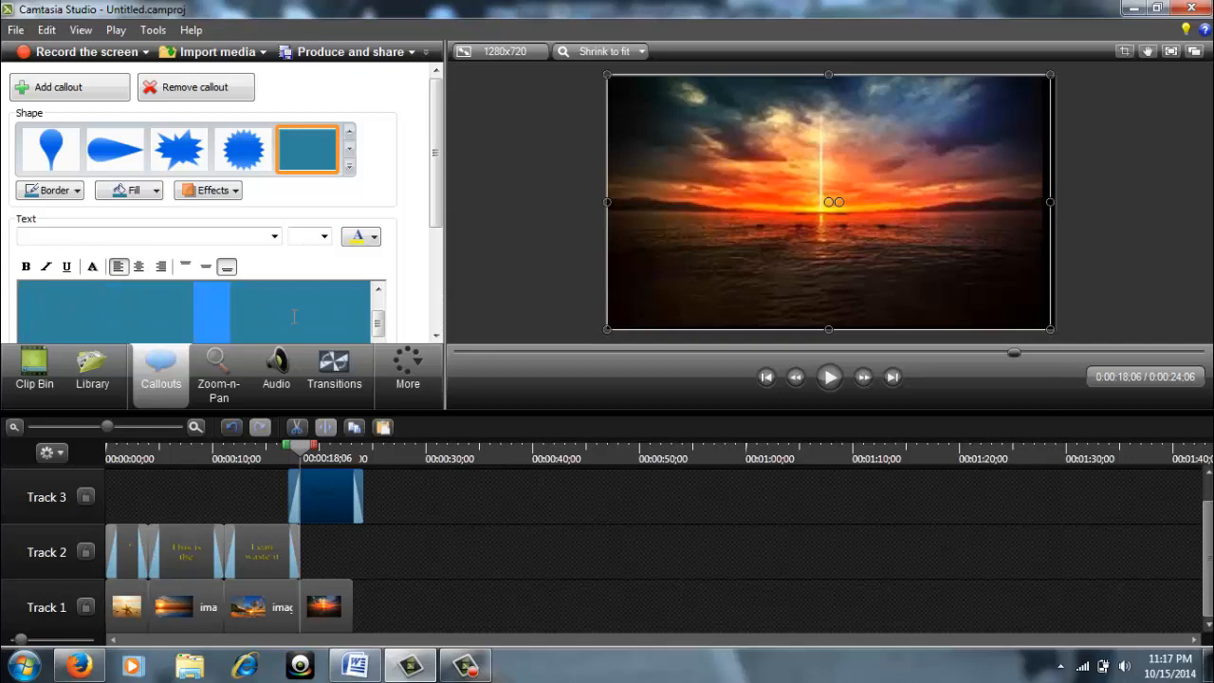
{"action": "left_click", "coordinate": [323, 237]}
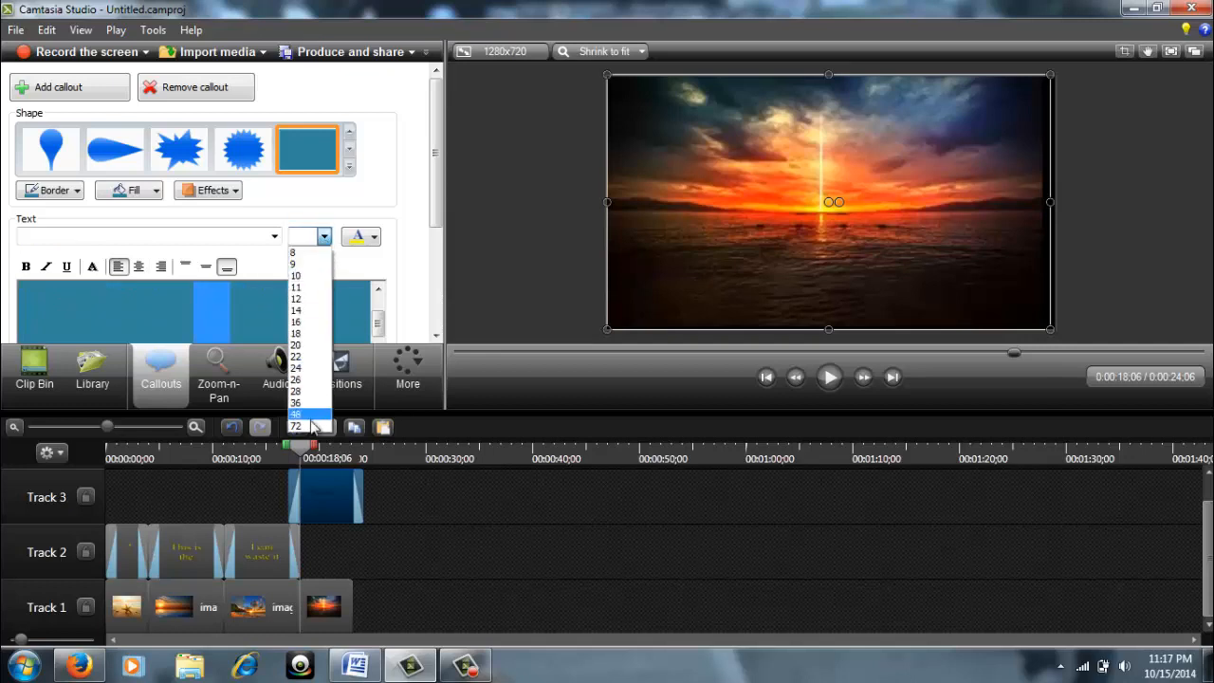
{"action": "left_click", "coordinate": [321, 421]}
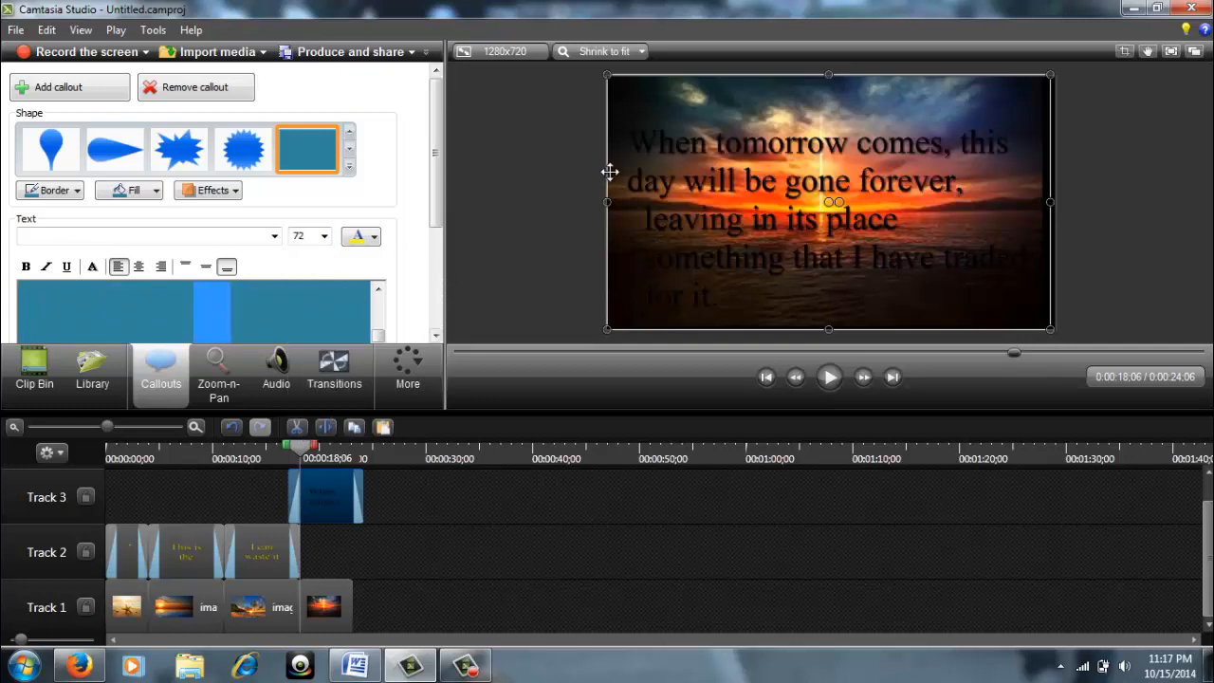
{"action": "left_click", "coordinate": [193, 267]}
{"action": "left_click", "coordinate": [204, 268]}
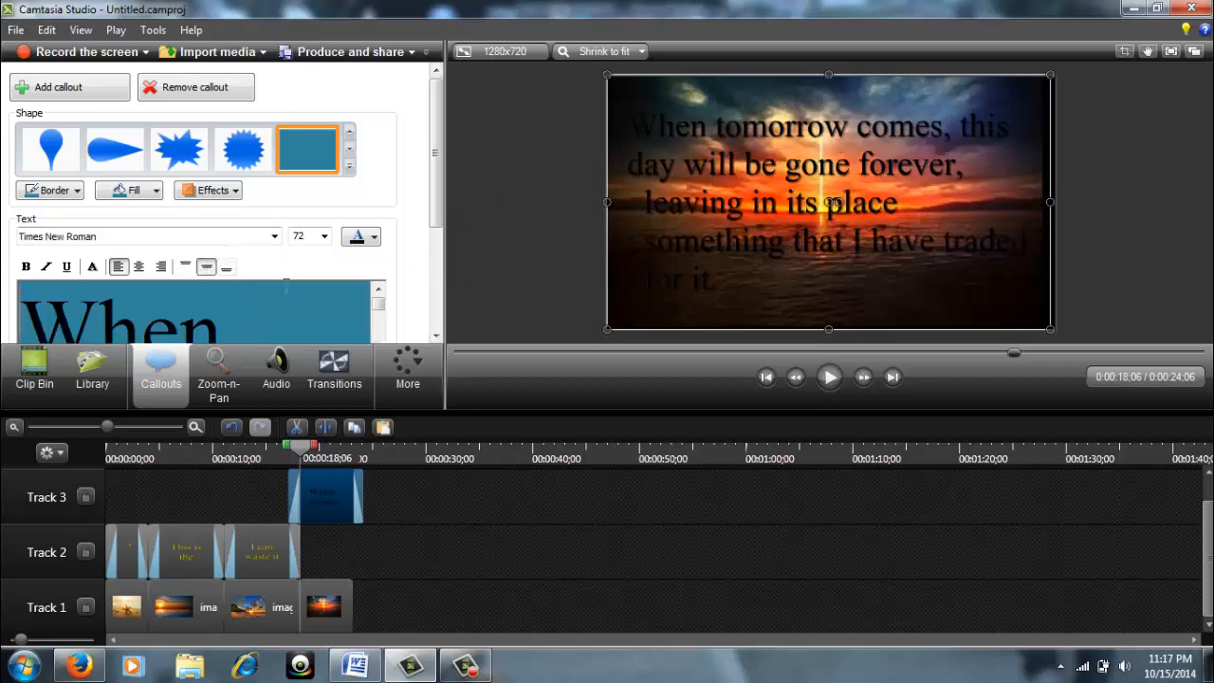
{"action": "left_click", "coordinate": [140, 267]}
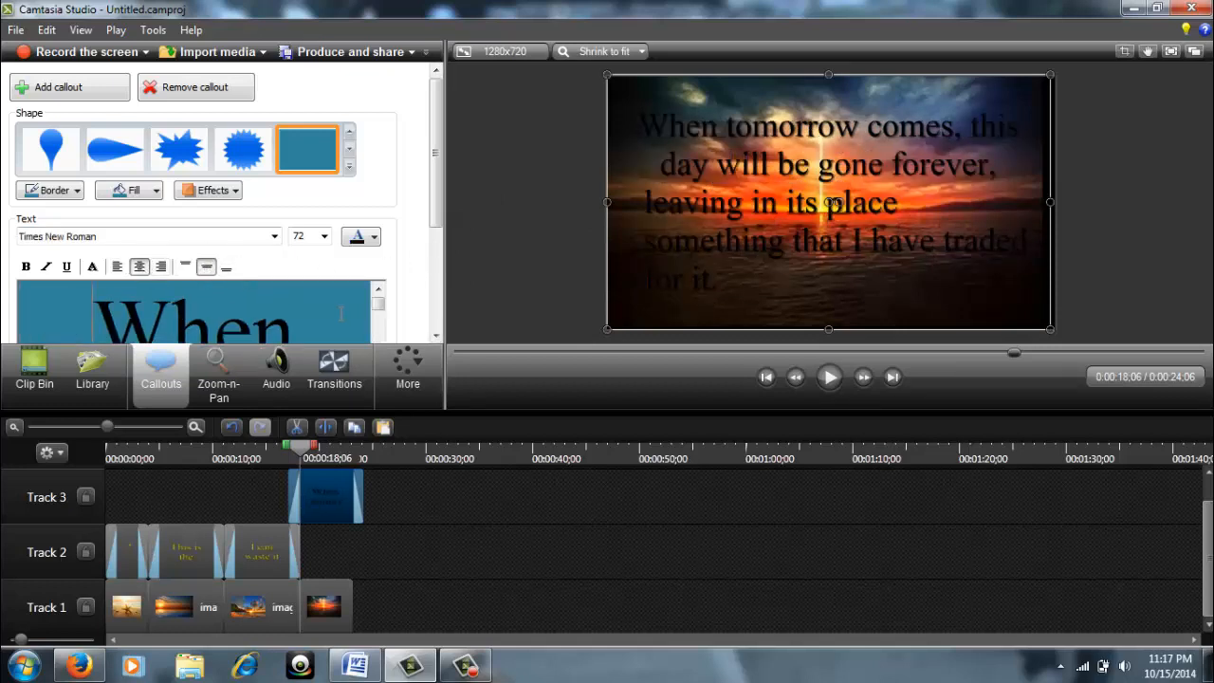
Select the third verse from start to end and colour its text bright yellow
{"action": "left_click", "coordinate": [373, 237]}
{"action": "left_click", "coordinate": [490, 305]}
{"action": "left_click", "coordinate": [375, 237]}
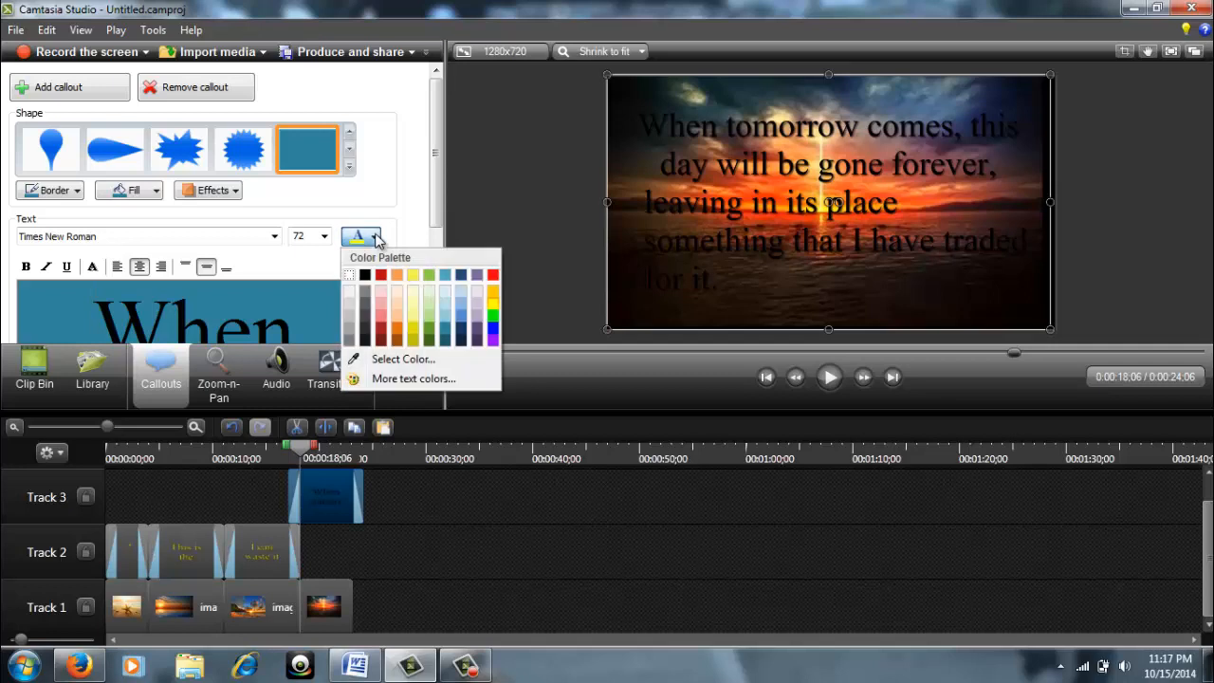
{"action": "left_click", "coordinate": [98, 314]}
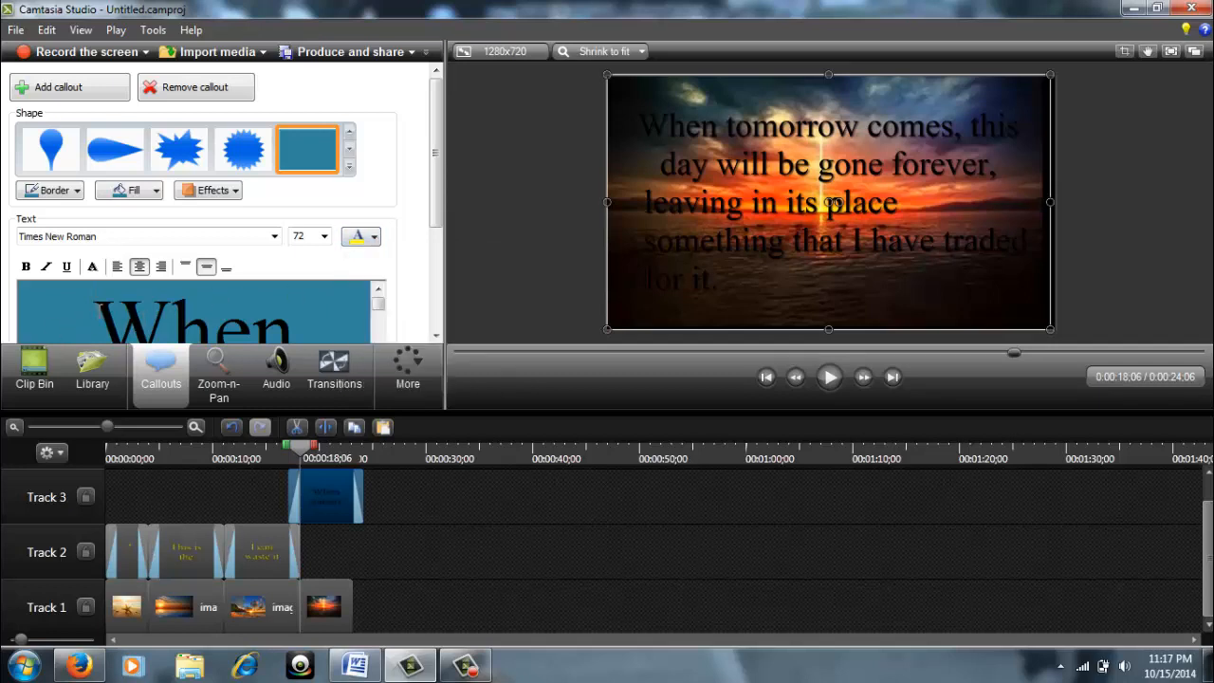
{"action": "left_click_drag", "start_coordinate": [99, 313], "coordinate": [396, 427]}
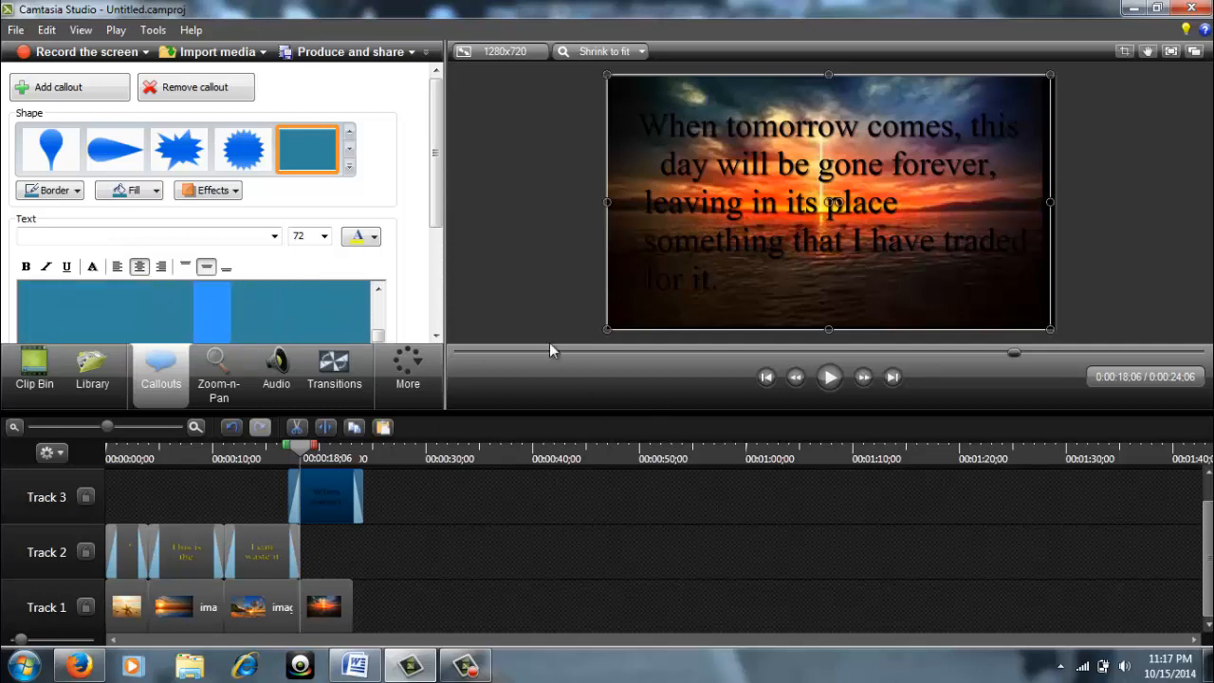
{"action": "left_click", "coordinate": [376, 237]}
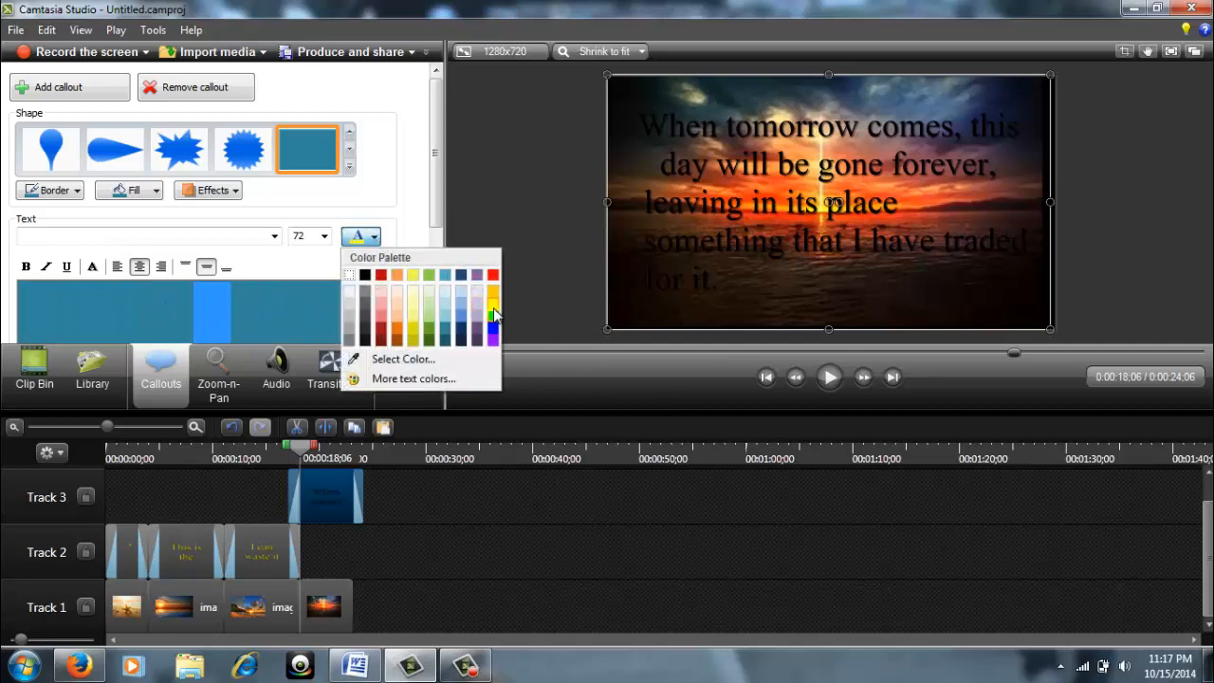
{"action": "left_click", "coordinate": [414, 282]}
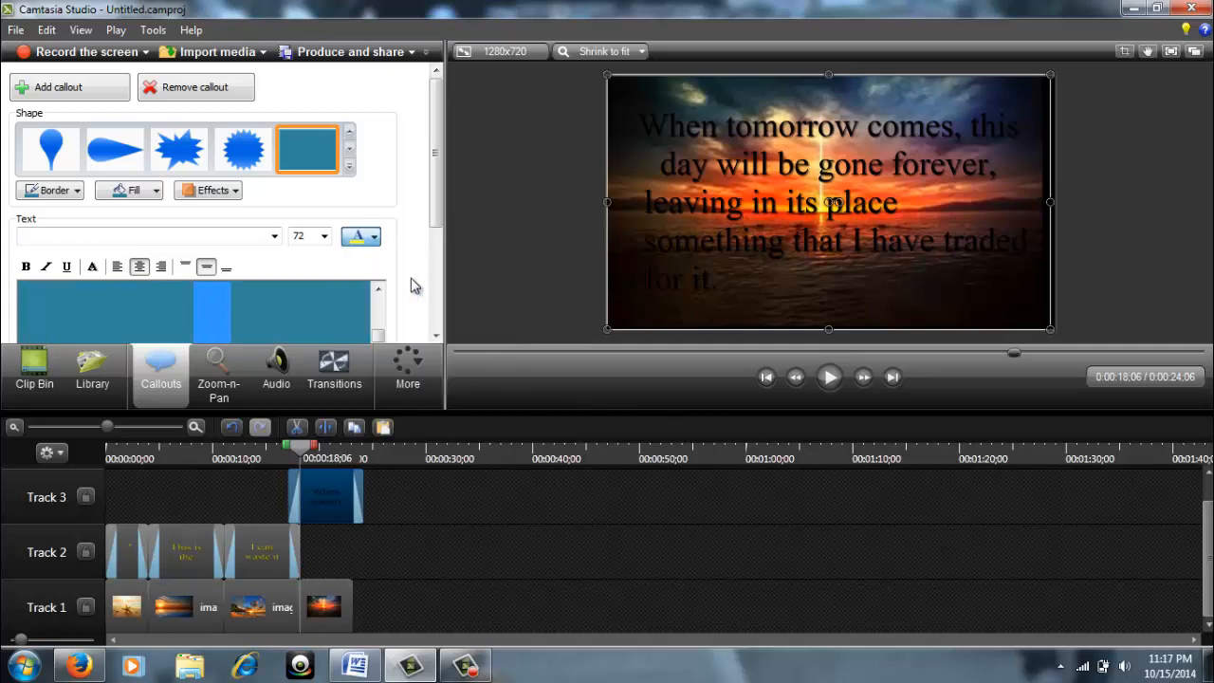
{"action": "left_click", "coordinate": [376, 237]}
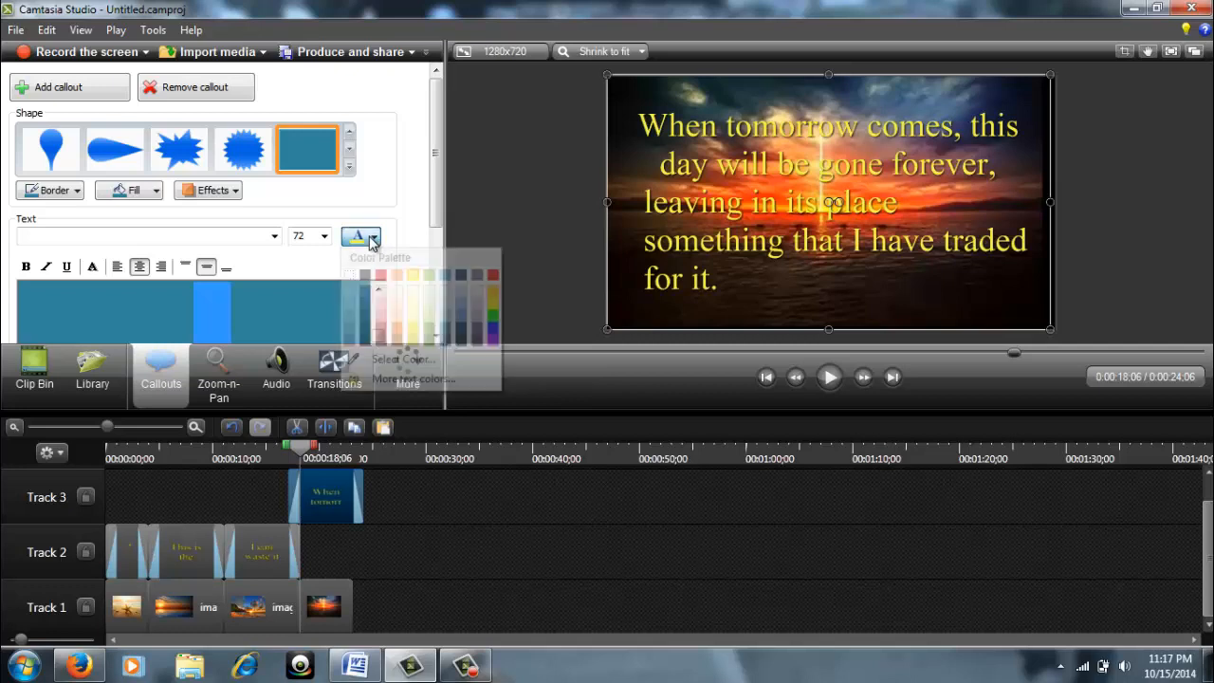
{"action": "left_click", "coordinate": [493, 306]}
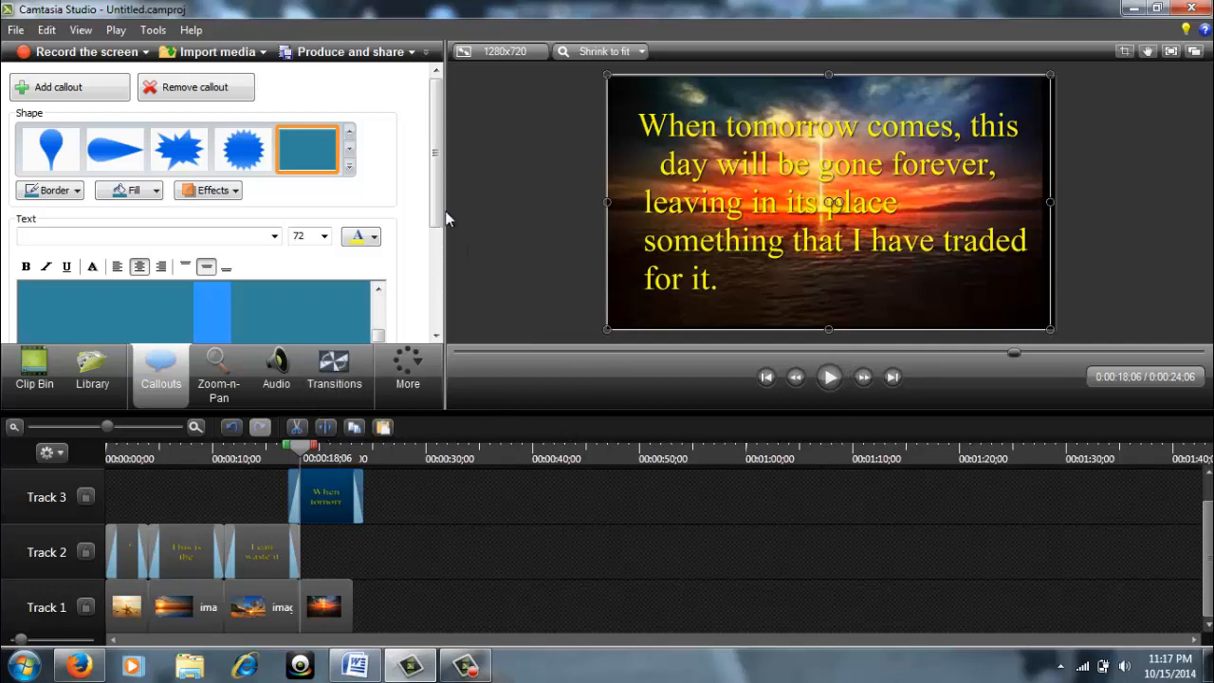
Move the third verse's callout to Track 2 after the second verse, and extend the images00122.jpg clip to the callout's end
{"action": "scroll", "coordinate": [437, 218], "scroll_direction": "down", "scroll_amount": 3}
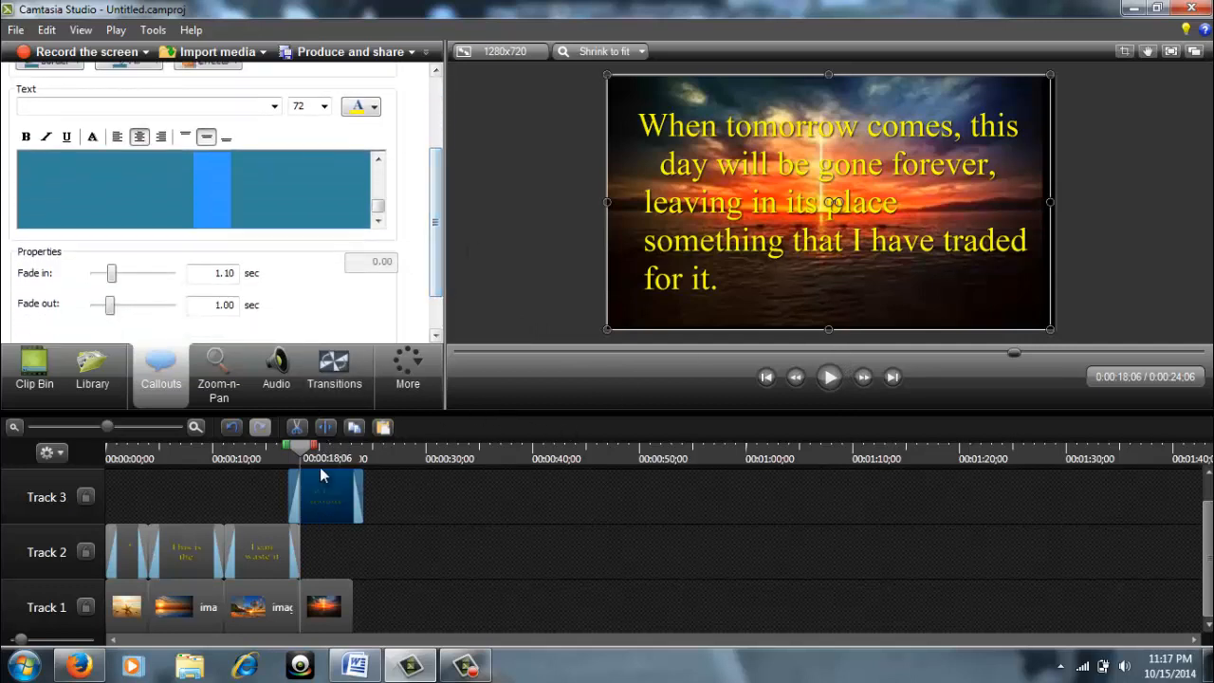
{"action": "left_click_drag", "start_coordinate": [334, 491], "coordinate": [375, 596]}
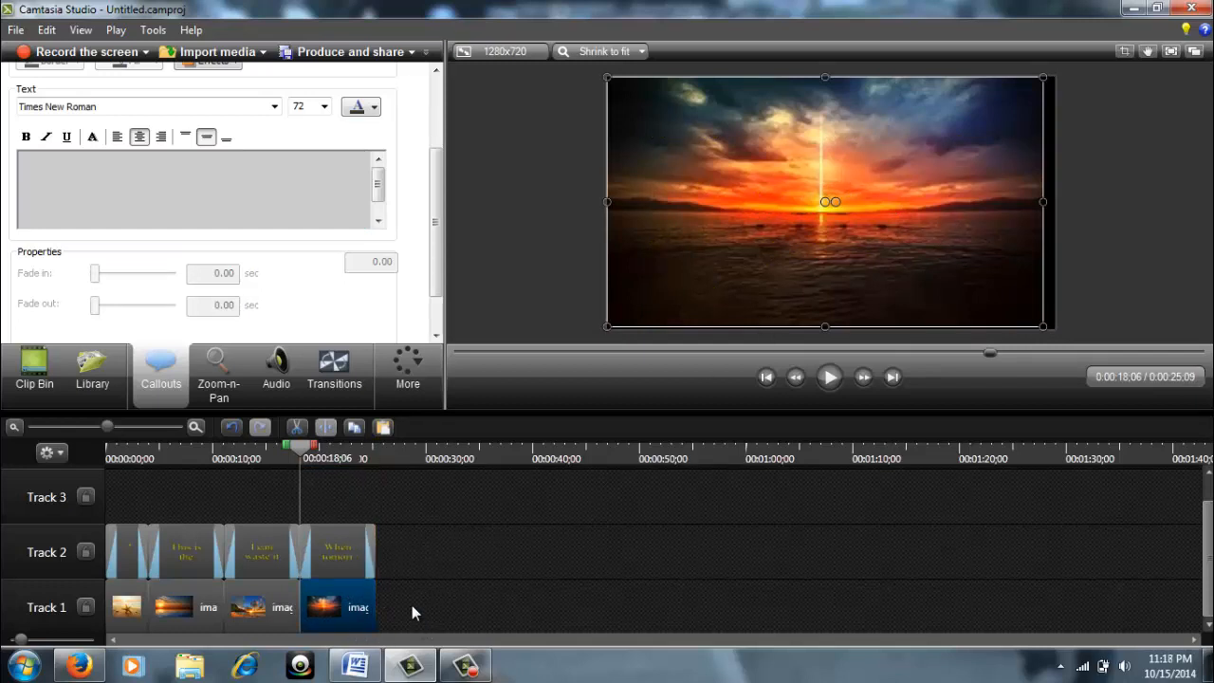
Play the third verse's section to its end and add images001222.jpg to Track 1 directly after the images00122.jpg clip
{"action": "left_click", "coordinate": [829, 378]}
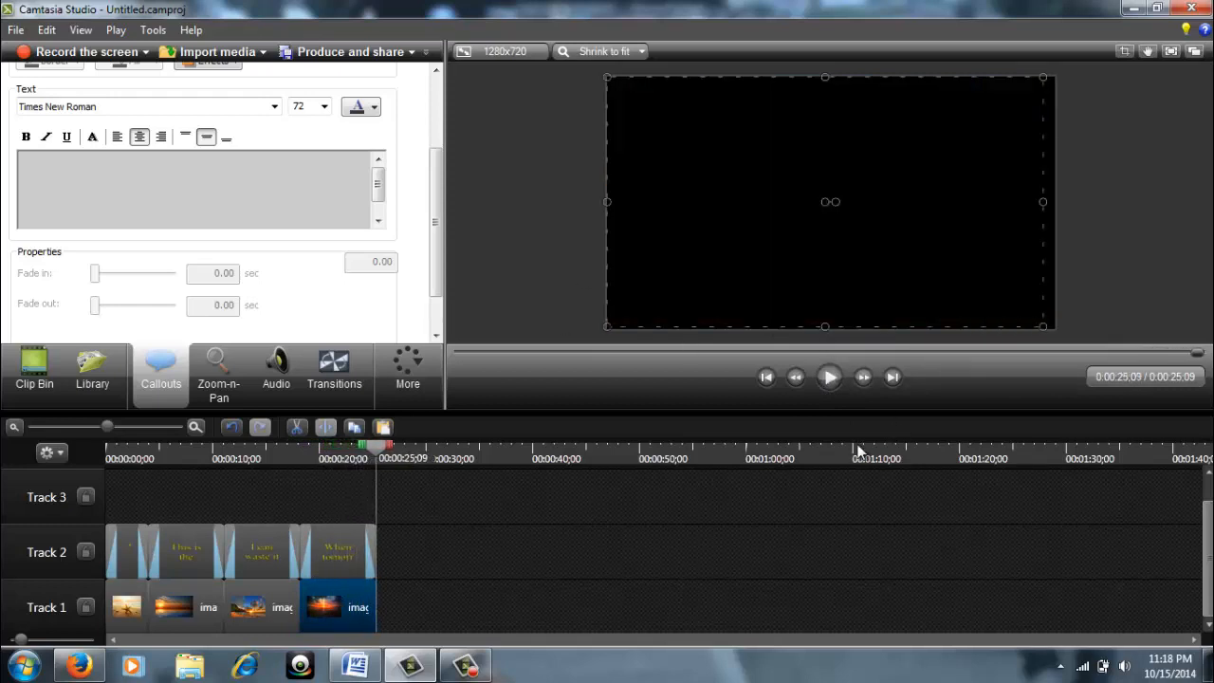
{"action": "left_click", "coordinate": [29, 360]}
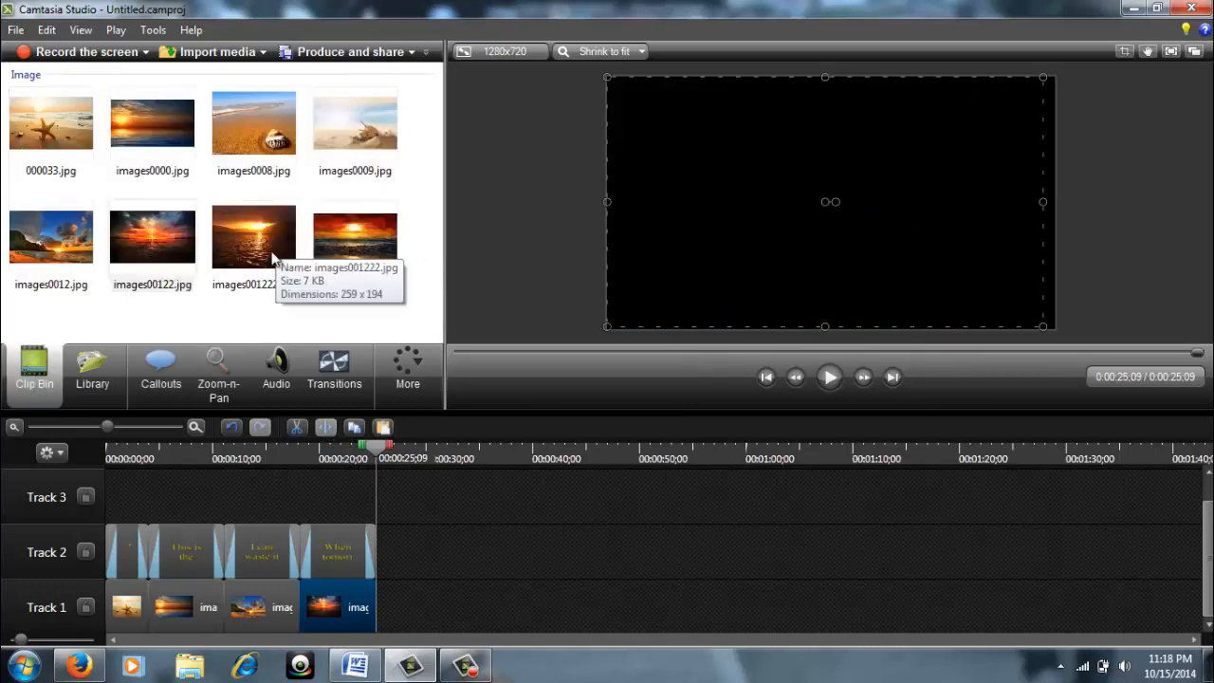
{"action": "left_click_drag", "start_coordinate": [272, 259], "coordinate": [364, 432]}
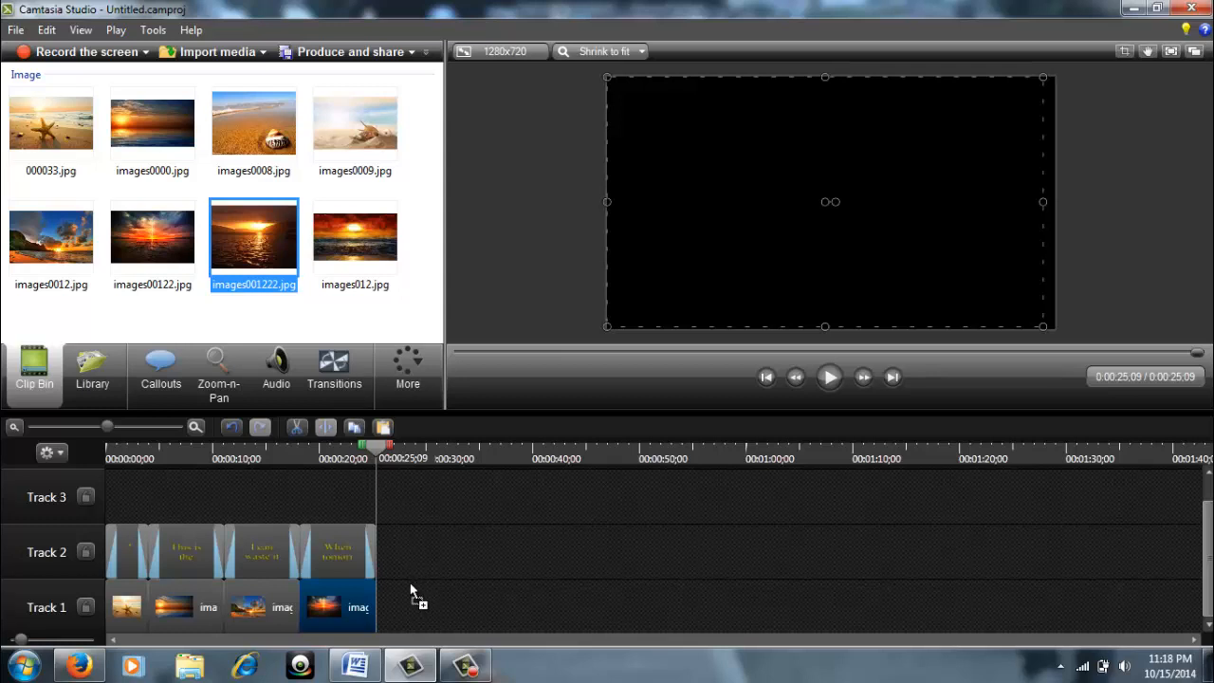
{"action": "left_click_drag", "start_coordinate": [411, 590], "coordinate": [377, 605]}
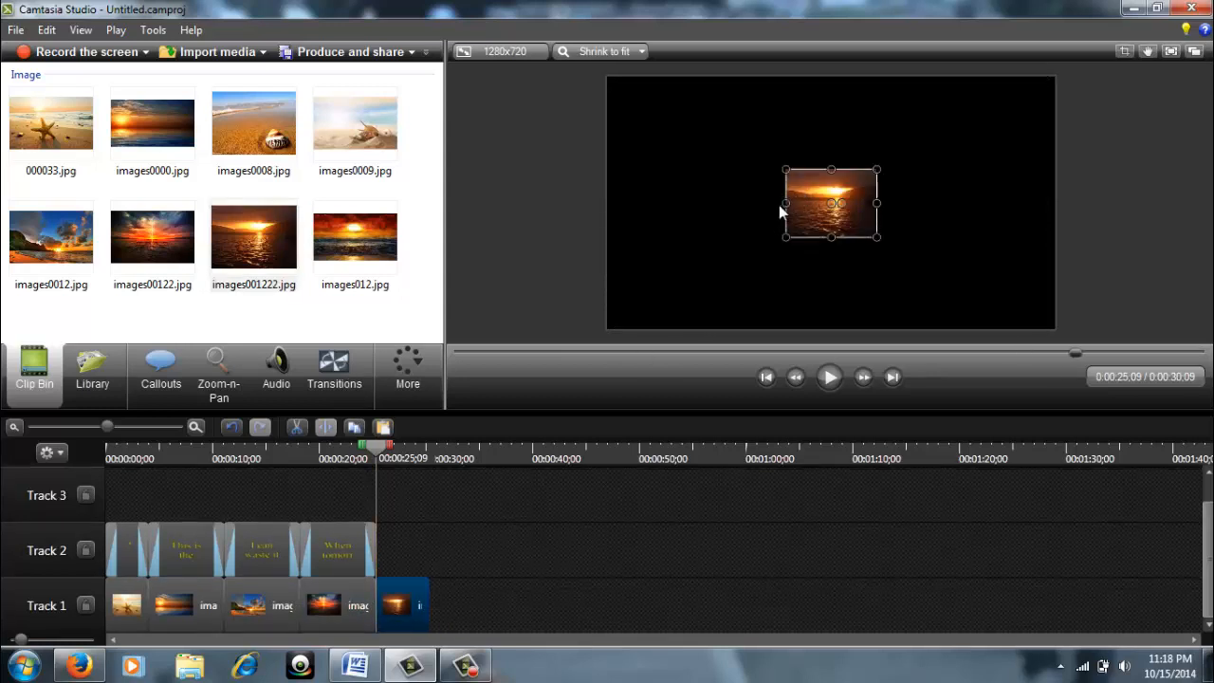
Stretch the images001222.jpg picture on the canvas to the full height and nearly the full width of the frame
{"action": "left_click_drag", "start_coordinate": [784, 203], "coordinate": [607, 204]}
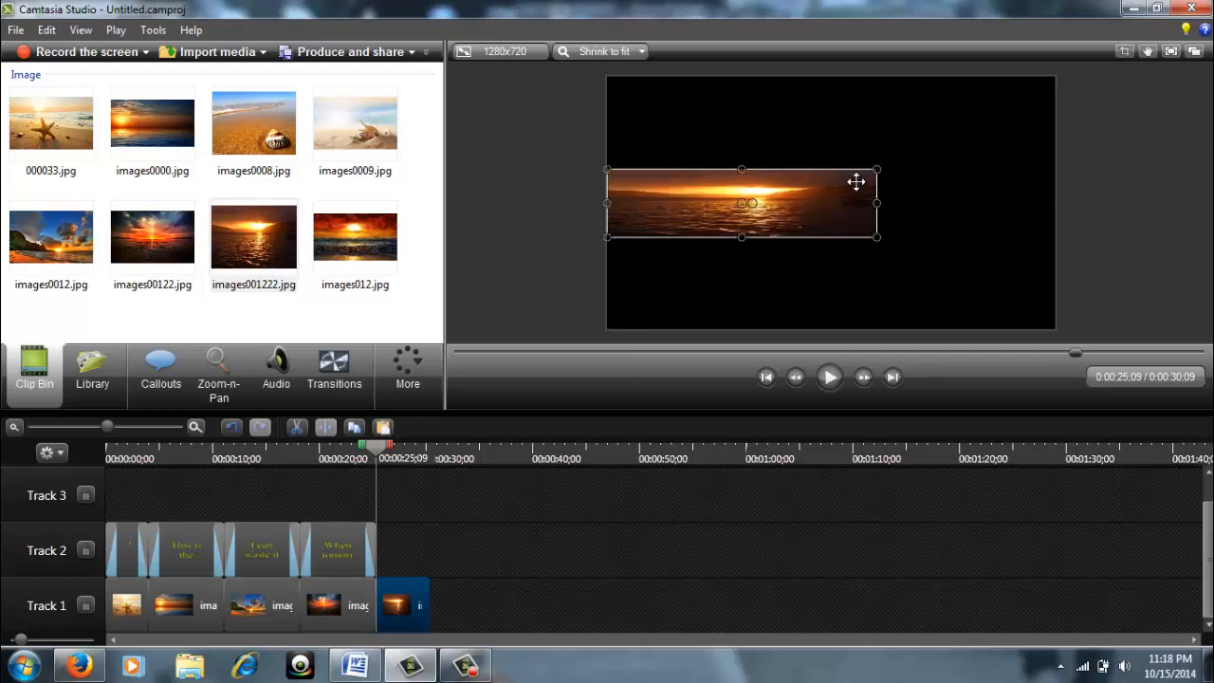
{"action": "left_click_drag", "start_coordinate": [877, 206], "coordinate": [1043, 207]}
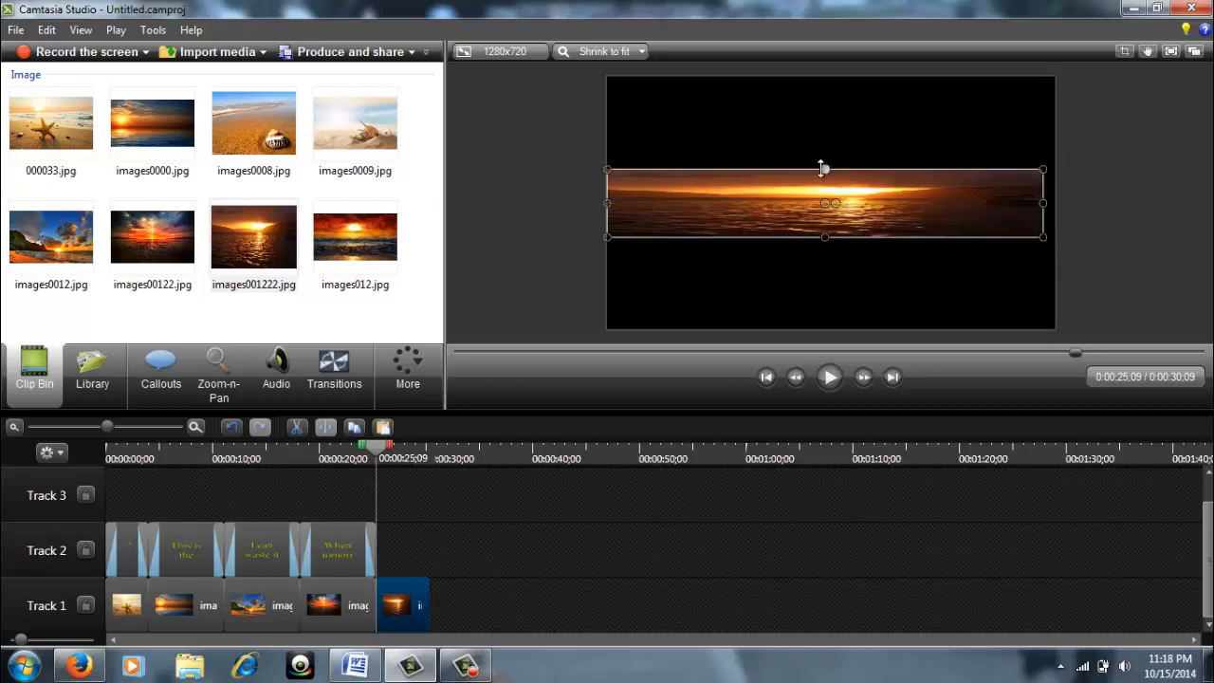
{"action": "left_click_drag", "start_coordinate": [823, 169], "coordinate": [825, 77]}
{"action": "left_click_drag", "start_coordinate": [826, 239], "coordinate": [835, 332]}
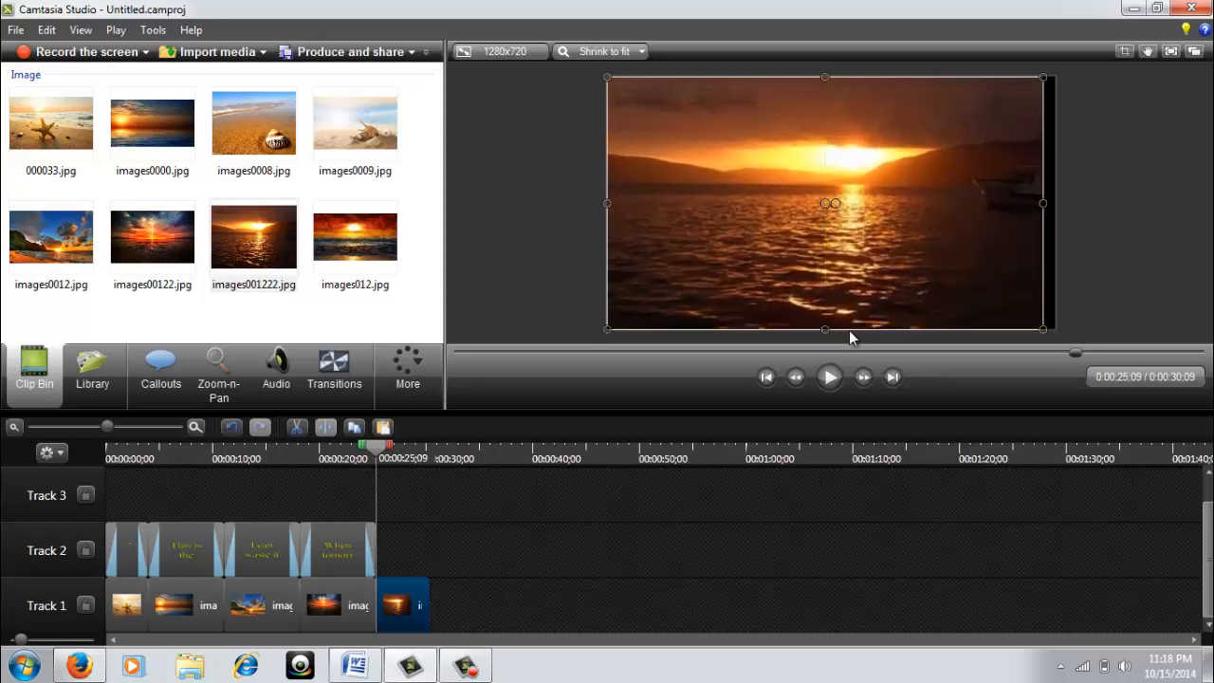
Add a text-only rectangle callout at the start of the images001222.jpg clip and enlarge it to cover the picture
{"action": "left_click", "coordinate": [159, 365]}
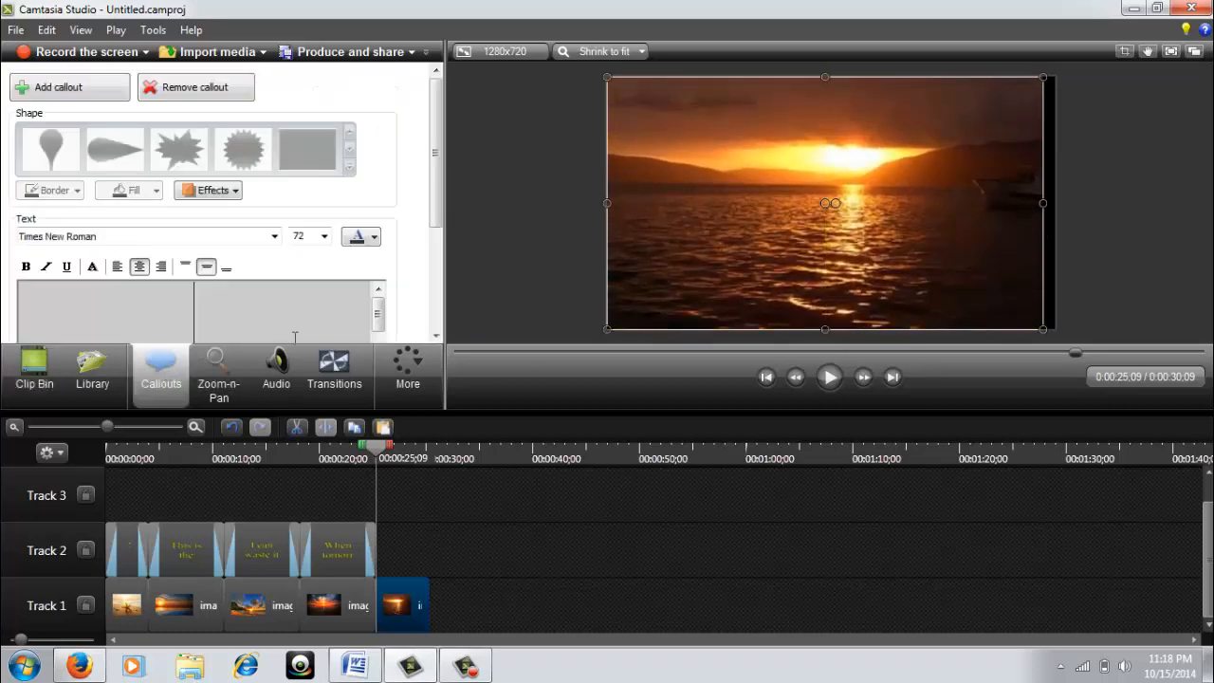
{"action": "left_click", "coordinate": [59, 87]}
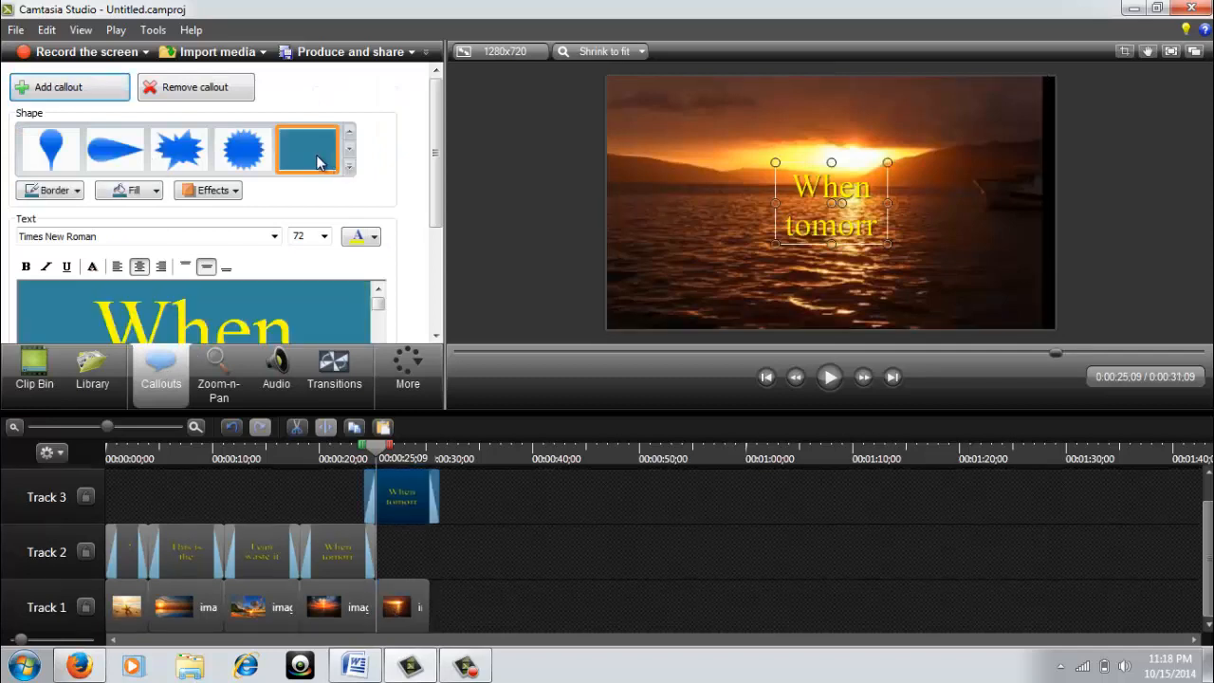
{"action": "left_click", "coordinate": [319, 163]}
{"action": "left_click_drag", "start_coordinate": [775, 202], "coordinate": [606, 203]}
{"action": "left_click_drag", "start_coordinate": [889, 203], "coordinate": [1049, 202]}
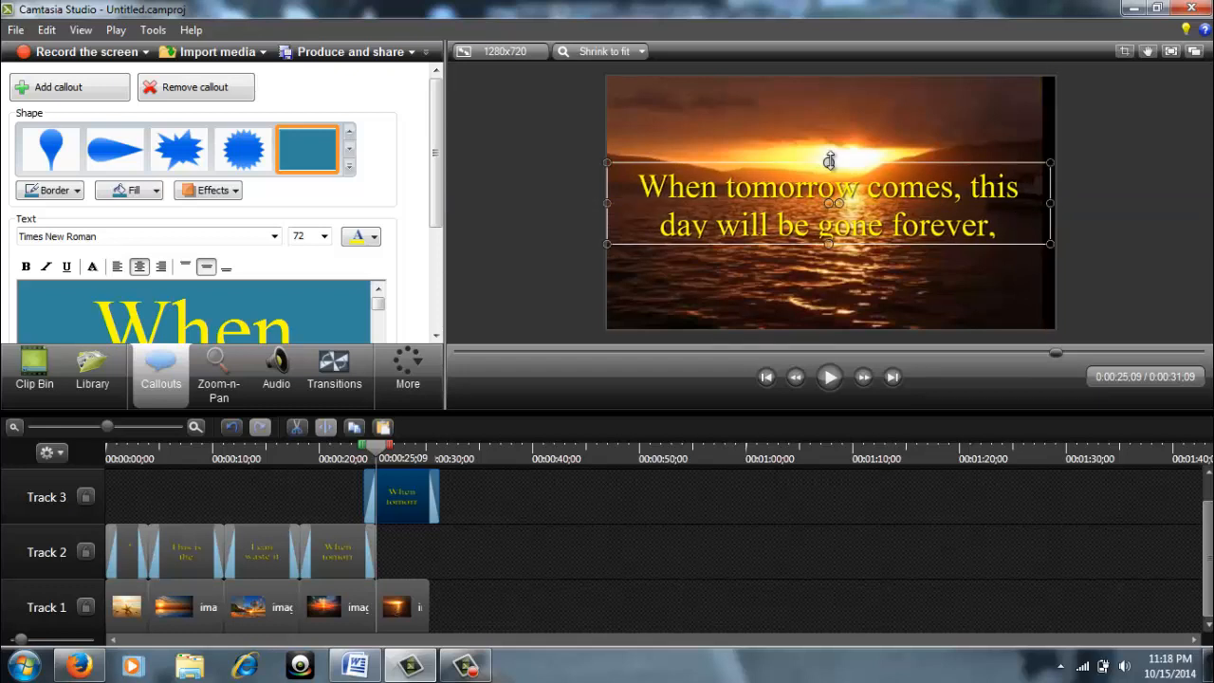
{"action": "left_click_drag", "start_coordinate": [829, 162], "coordinate": [837, 78]}
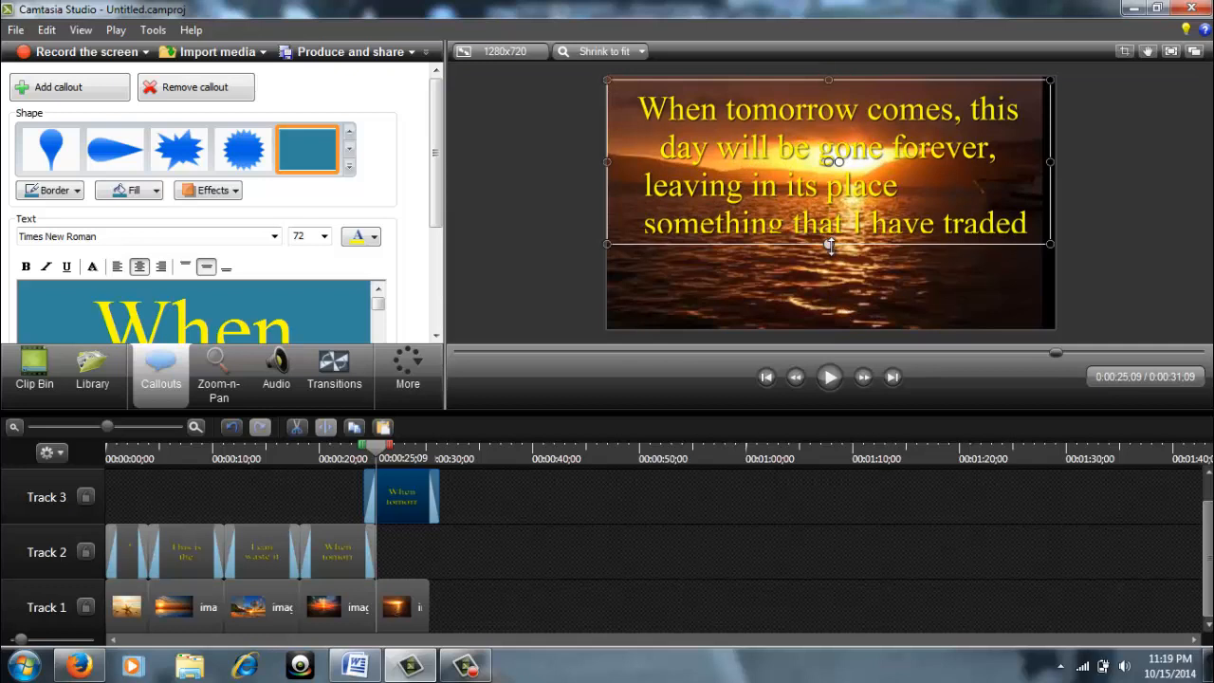
{"action": "left_click_drag", "start_coordinate": [830, 244], "coordinate": [863, 312]}
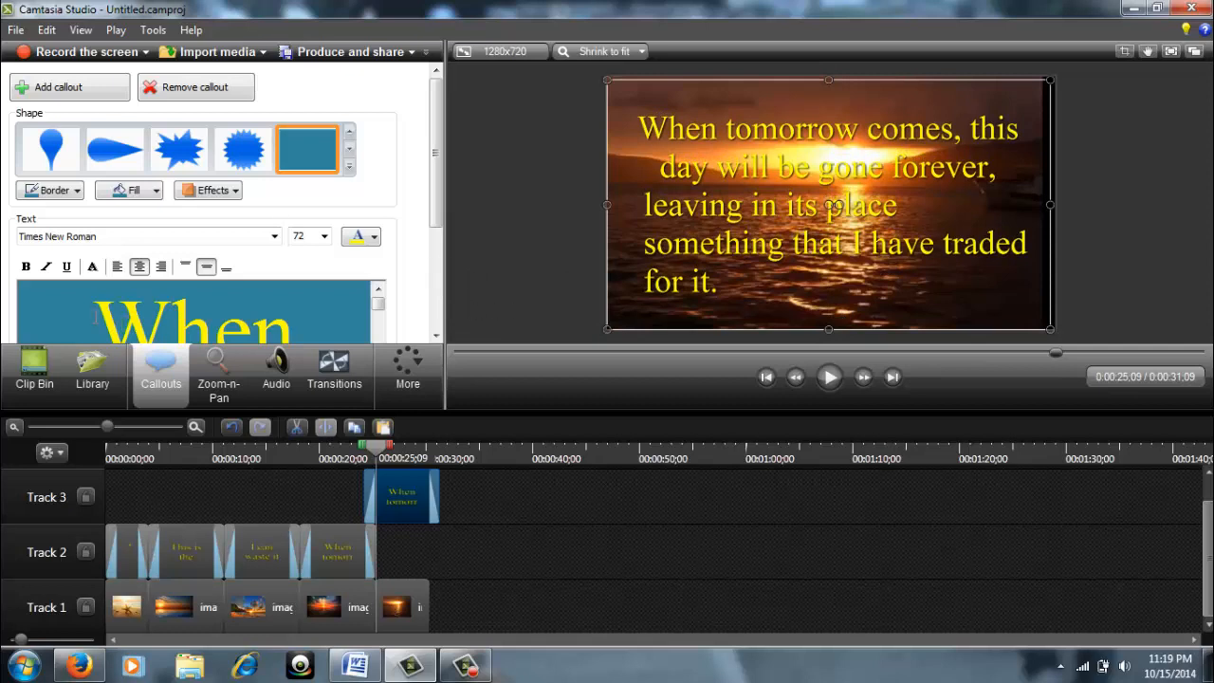
Delete all of the third verse's text carried over into the new callout
{"action": "key", "text": "Delete"}
{"action": "key", "text": "Delete"}
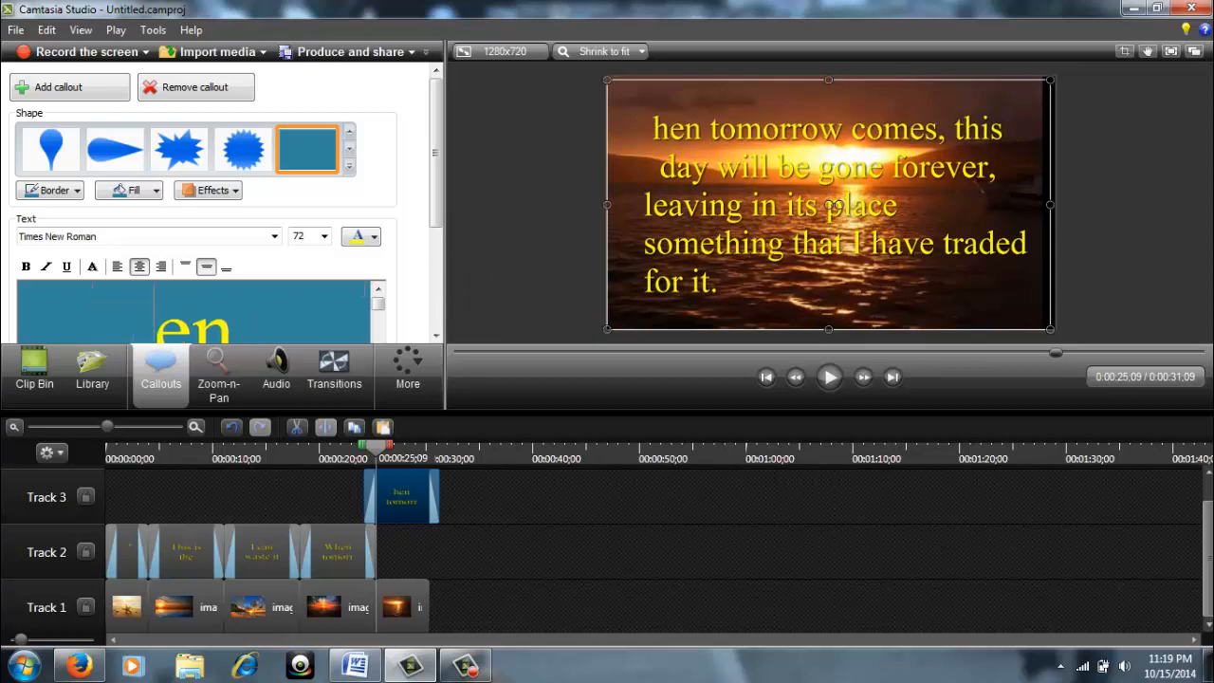
{"action": "key", "text": "Delete"}
{"action": "key", "text": "Delete"}
{"action": "key", "text": "Delete"}
{"action": "key", "text": "Delete"}
{"action": "key", "text": "Delete"}
{"action": "key", "text": "Delete"}
{"action": "key", "text": "Delete"}
{"action": "key", "text": "Delete"}
{"action": "key", "text": "Delete"}
{"action": "key", "text": "Delete"}
{"action": "key", "text": "Delete"}
{"action": "key", "text": "Delete"}
{"action": "key", "text": "Delete"}
{"action": "key", "text": "Delete"}
{"action": "key", "text": "Delete"}
{"action": "key", "text": "Delete"}
{"action": "key", "text": "Delete"}
{"action": "key", "text": "Delete"}
{"action": "key", "text": "Delete"}
{"action": "key", "text": "Delete"}
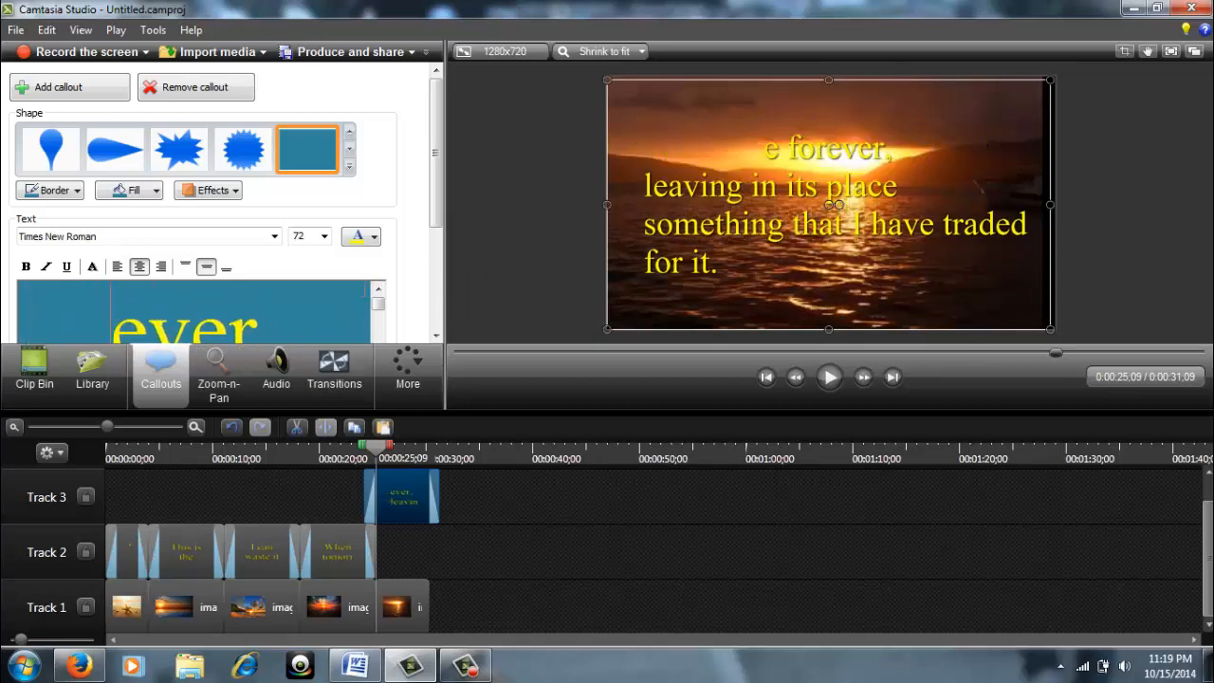
{"action": "key", "text": "Delete"}
{"action": "key", "text": "Delete"}
{"action": "key", "text": "Delete"}
{"action": "key", "text": "Delete"}
{"action": "key", "text": "Delete"}
{"action": "key", "text": "Delete"}
{"action": "key", "text": "Delete"}
{"action": "key", "text": "Delete"}
{"action": "key", "text": "Delete"}
{"action": "key", "text": "Delete"}
{"action": "key", "text": "Delete"}
{"action": "key", "text": "Delete"}
{"action": "key", "text": "Delete"}
{"action": "key", "text": "Delete"}
{"action": "key", "text": "Delete"}
{"action": "key", "text": "Delete"}
{"action": "key", "text": "Delete"}
{"action": "key", "text": "Delete"}
{"action": "key", "text": "Delete"}
{"action": "key", "text": "Delete"}
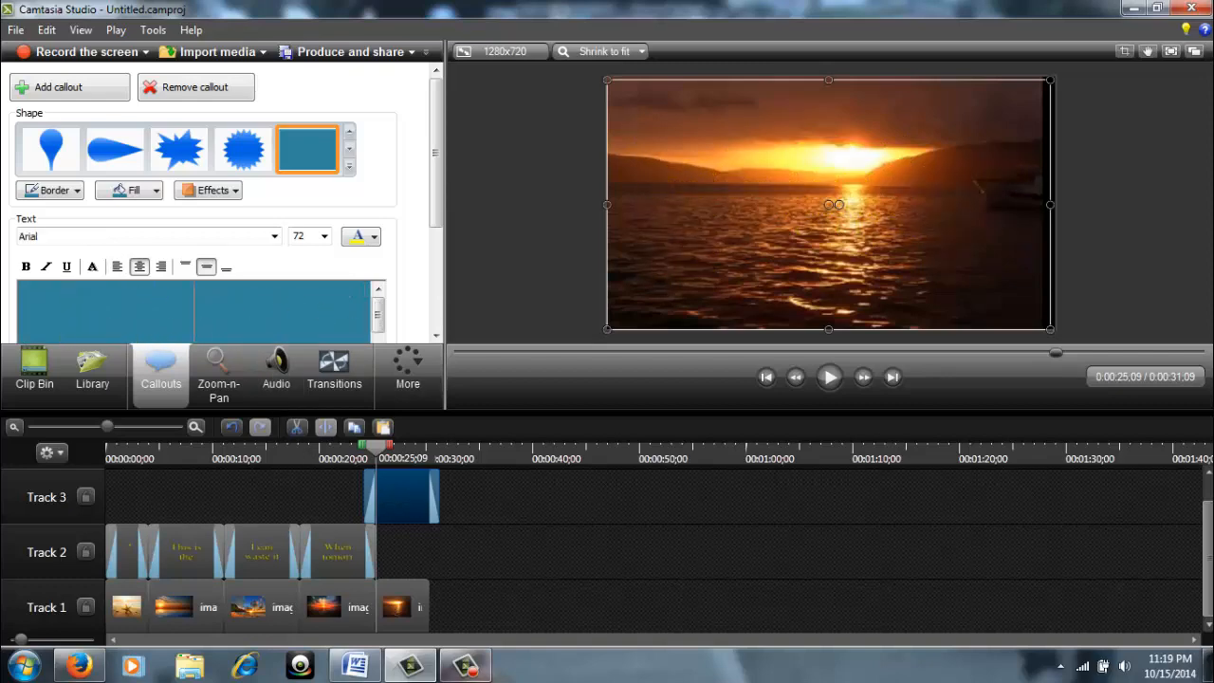
Copy the fourth verse, starting "I want it to be gain and not loss", from the Word document and paste it into Camtasia's empty callout
{"action": "left_click", "coordinate": [354, 665]}
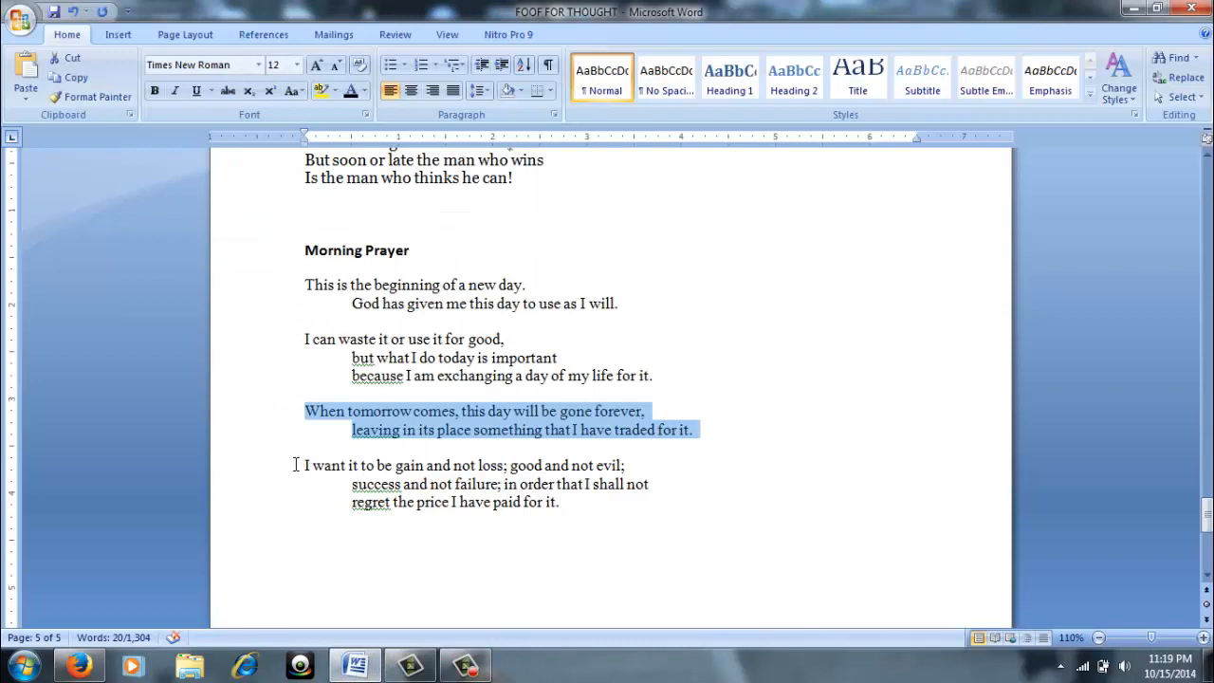
{"action": "left_click_drag", "start_coordinate": [296, 465], "coordinate": [474, 524]}
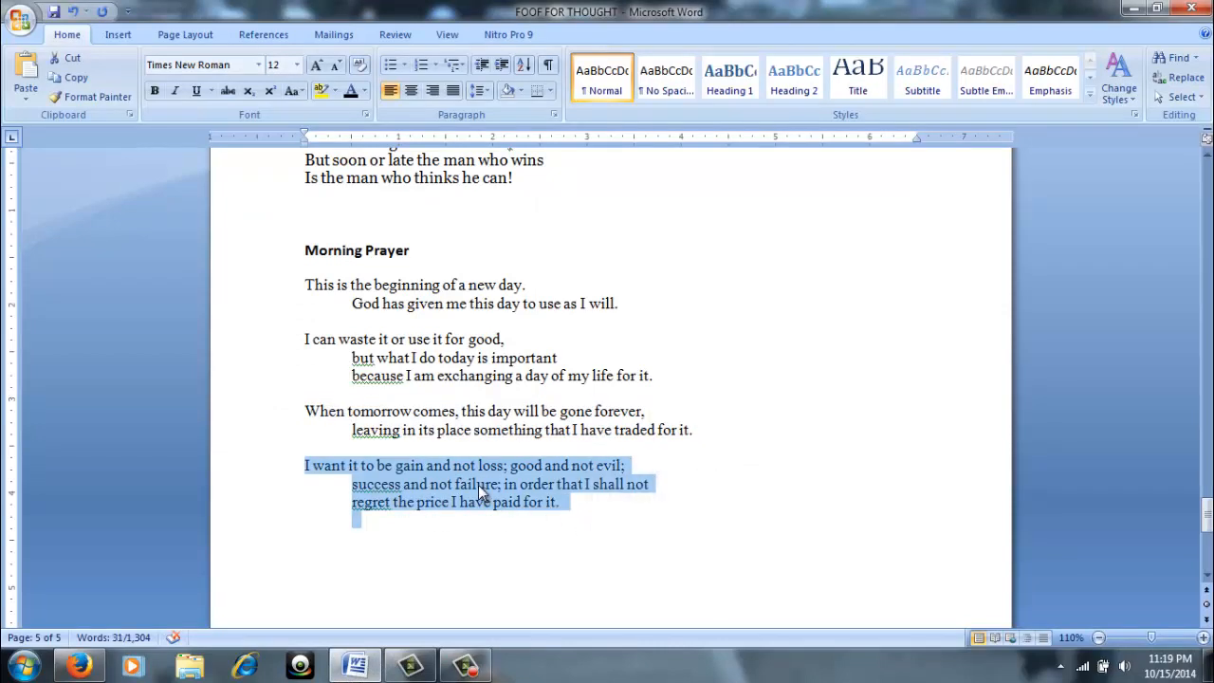
{"action": "right_click", "coordinate": [478, 486]}
{"action": "left_click", "coordinate": [523, 273]}
{"action": "left_click", "coordinate": [411, 667]}
{"action": "right_click", "coordinate": [169, 308]}
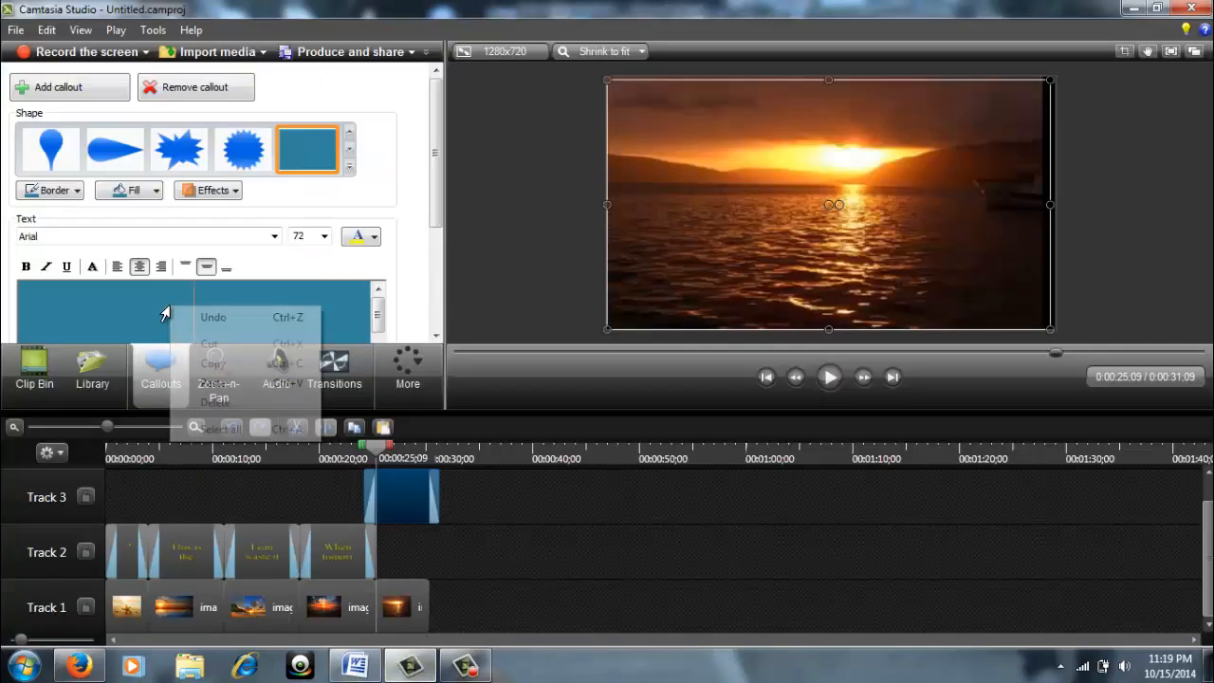
{"action": "left_click", "coordinate": [211, 383]}
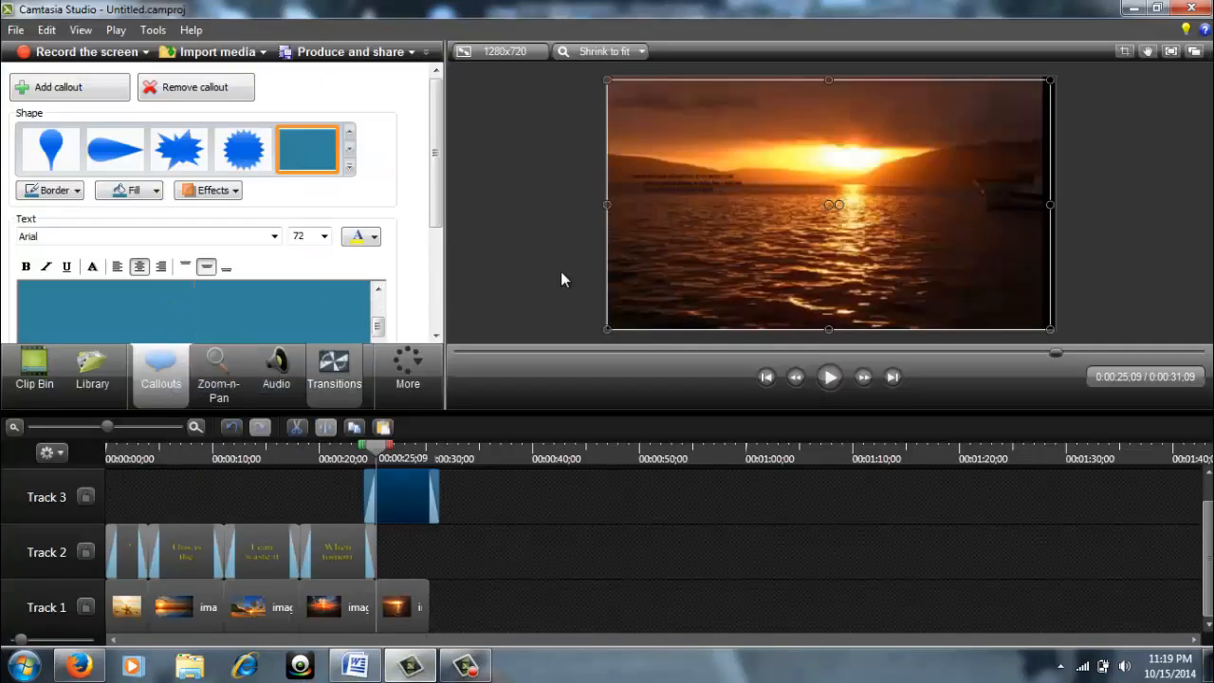
Select the whole pasted fourth verse, centre it horizontally and set its font size to 72
{"action": "left_click", "coordinate": [379, 290]}
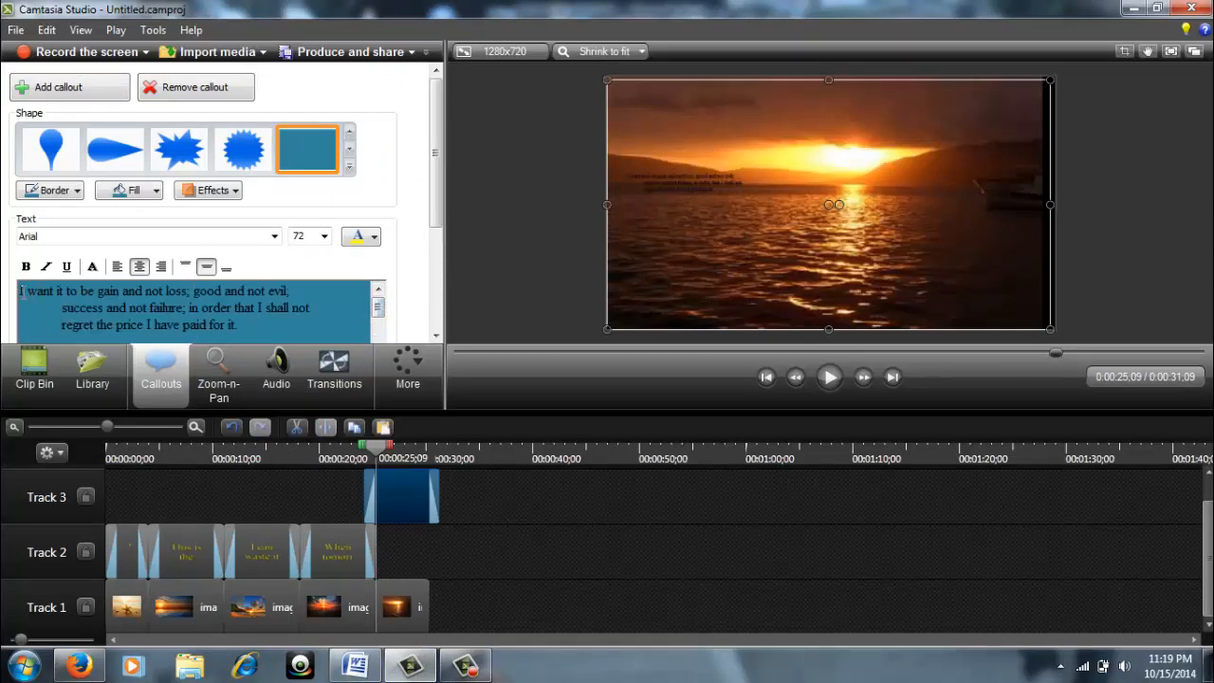
{"action": "left_click_drag", "start_coordinate": [19, 290], "coordinate": [266, 325]}
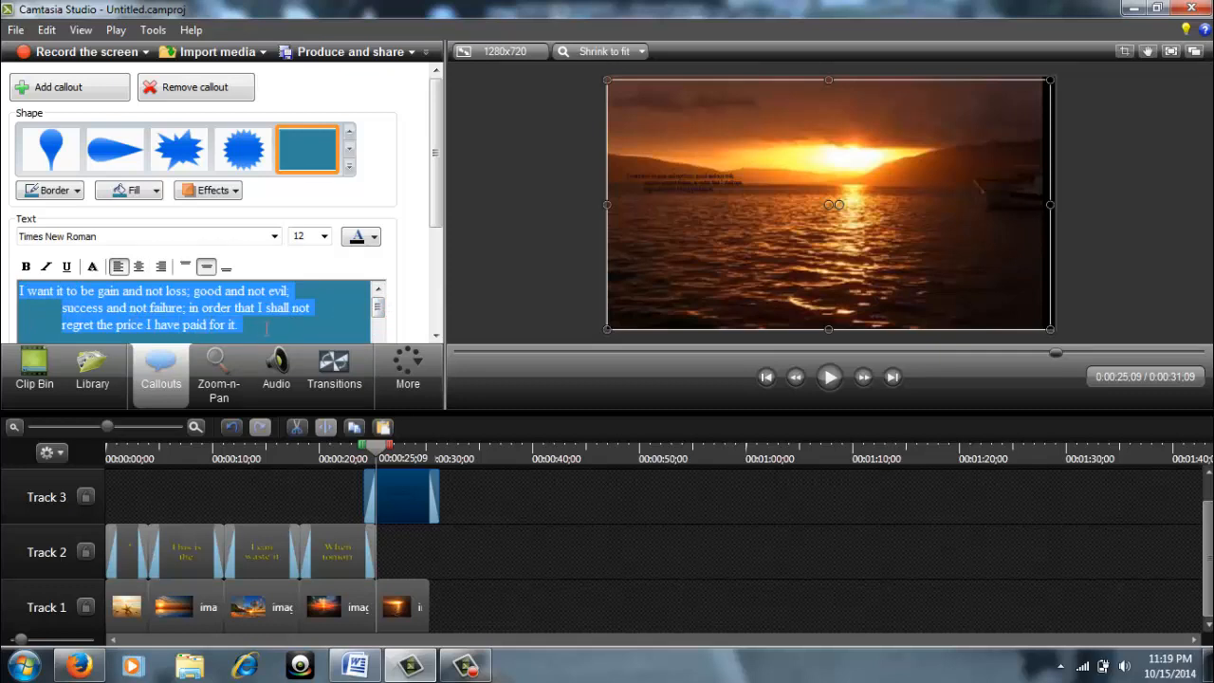
{"action": "left_click", "coordinate": [139, 266]}
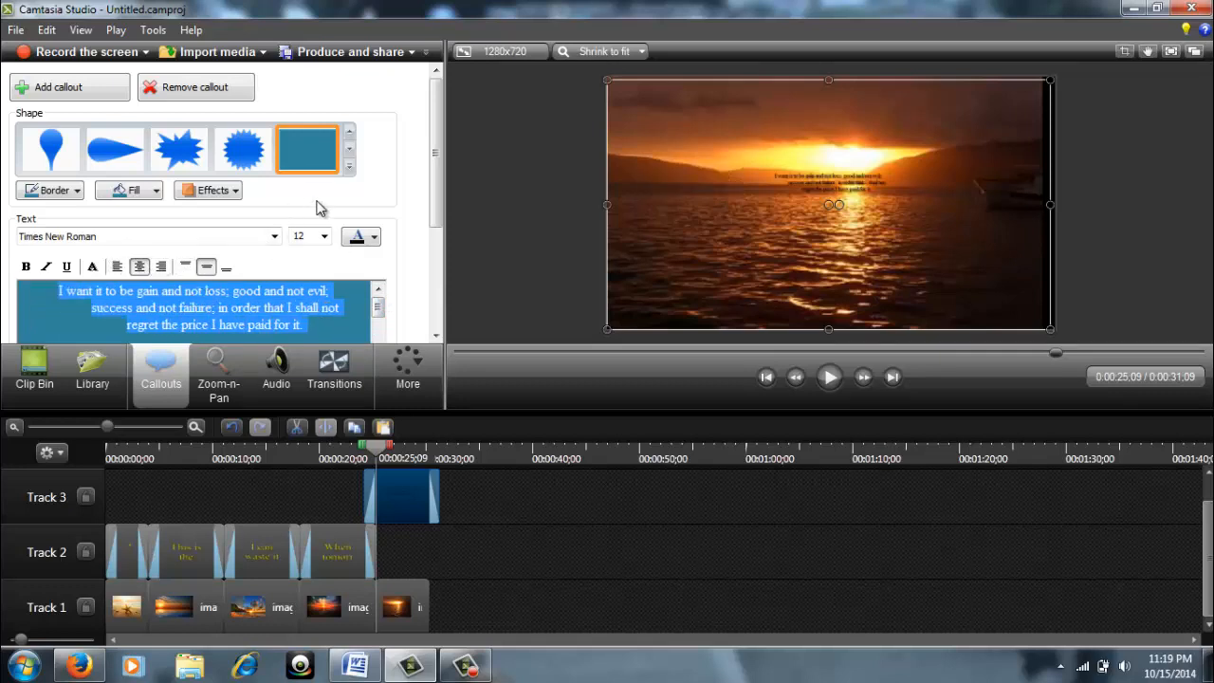
{"action": "left_click", "coordinate": [323, 237]}
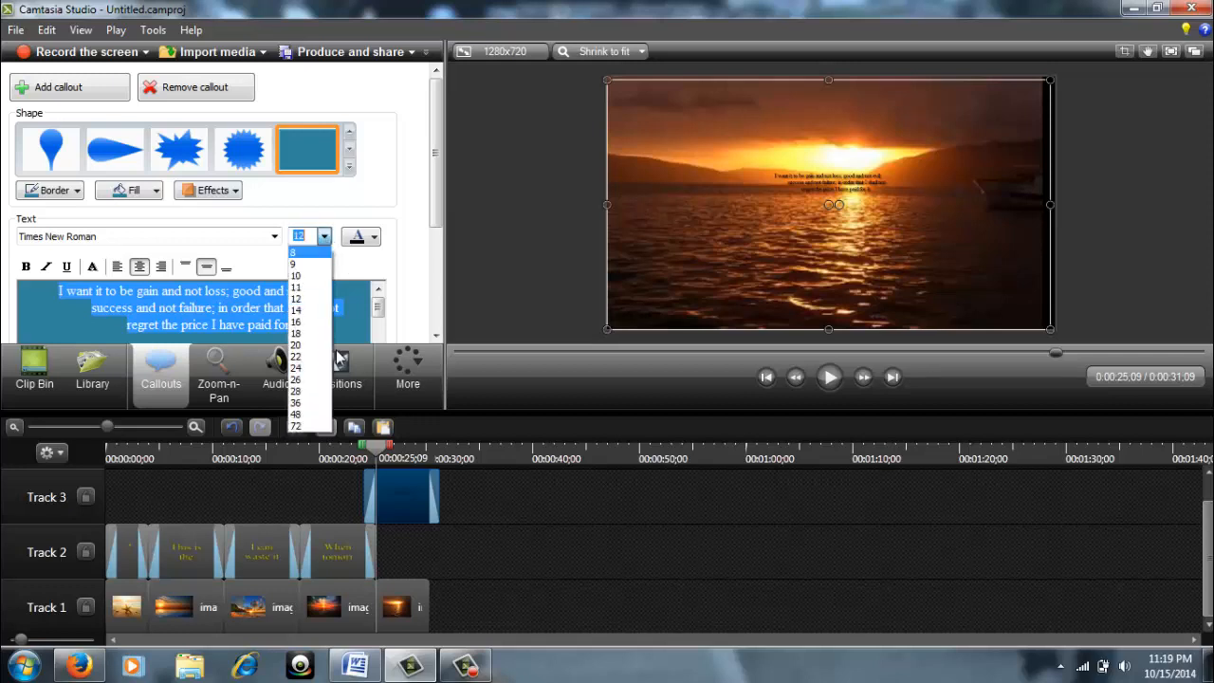
{"action": "left_click", "coordinate": [298, 427]}
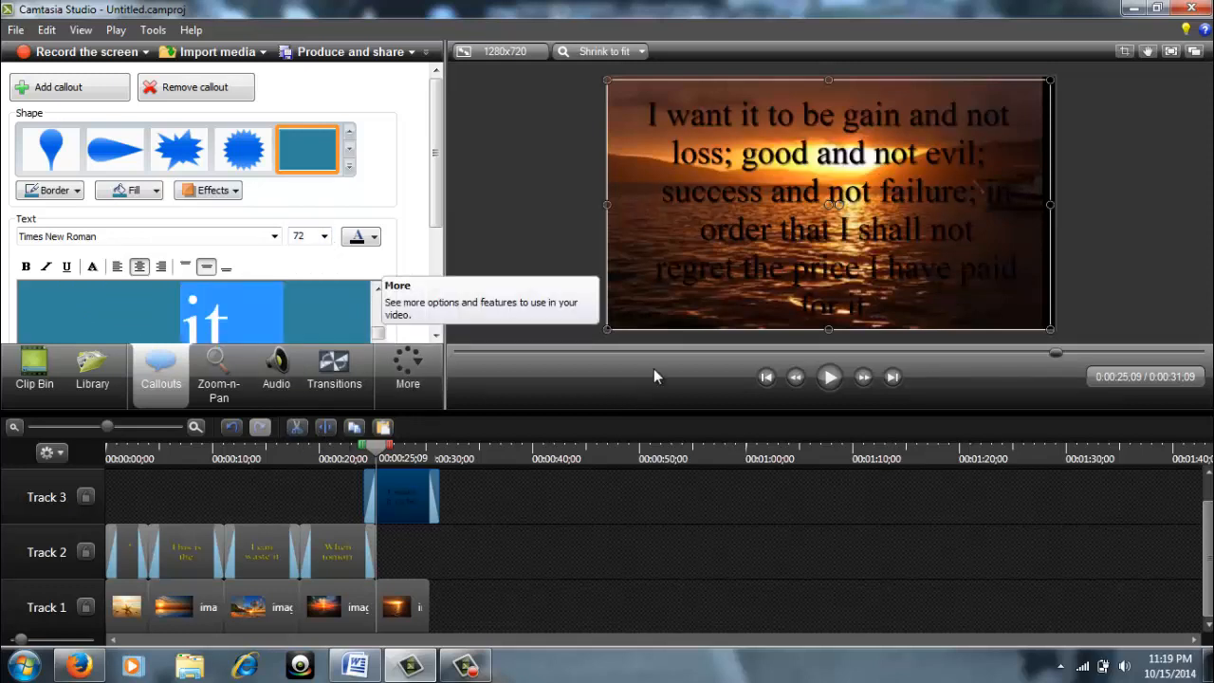
Colour the fourth verse's text bright yellow and set its font size to 70
{"action": "left_click", "coordinate": [373, 238]}
{"action": "left_click", "coordinate": [493, 302]}
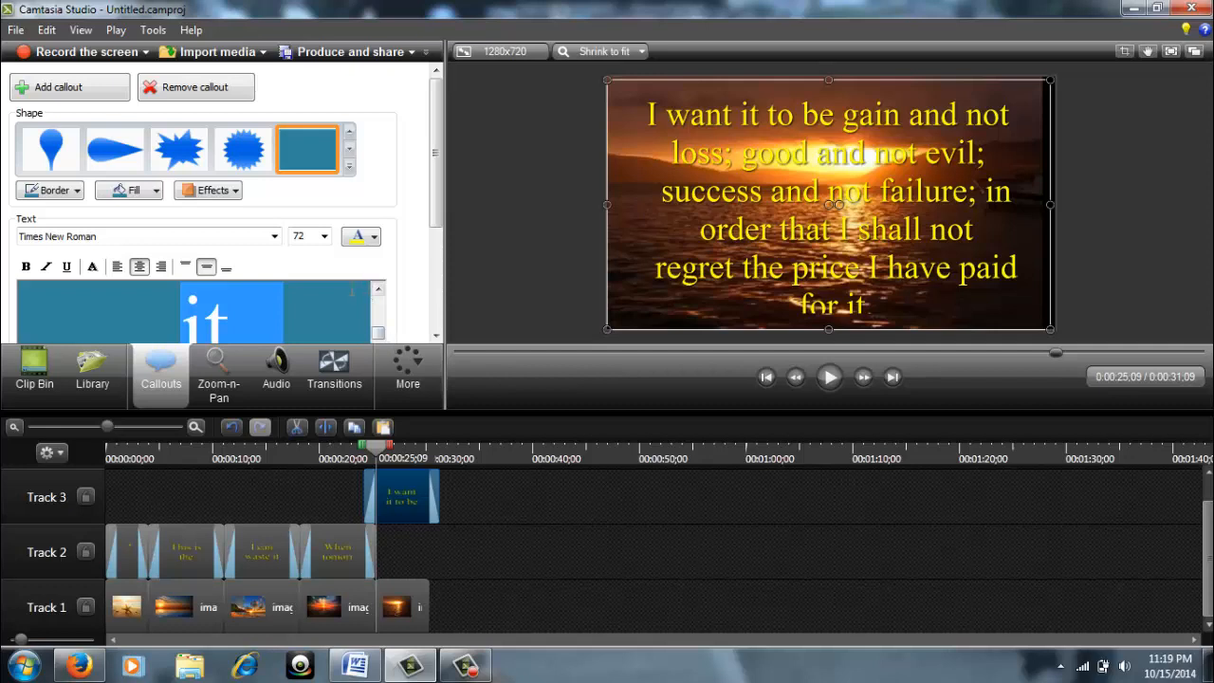
{"action": "double_click", "coordinate": [305, 236]}
{"action": "type", "text": "70"}
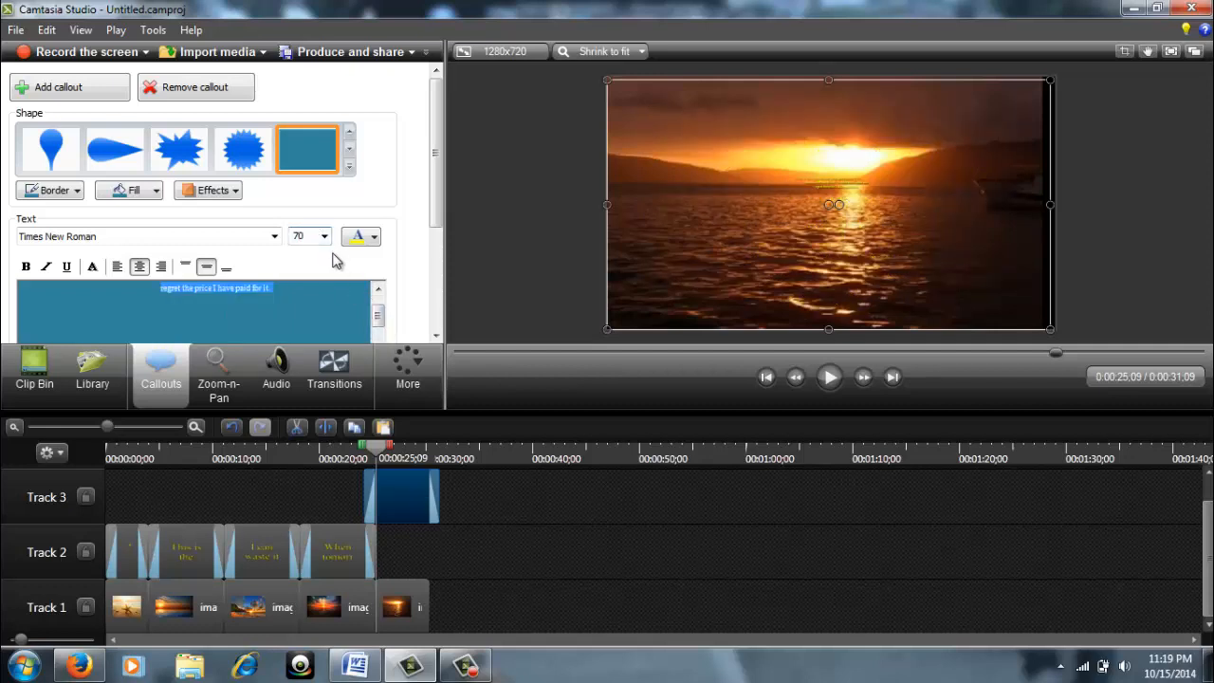
{"action": "key", "text": "Return"}
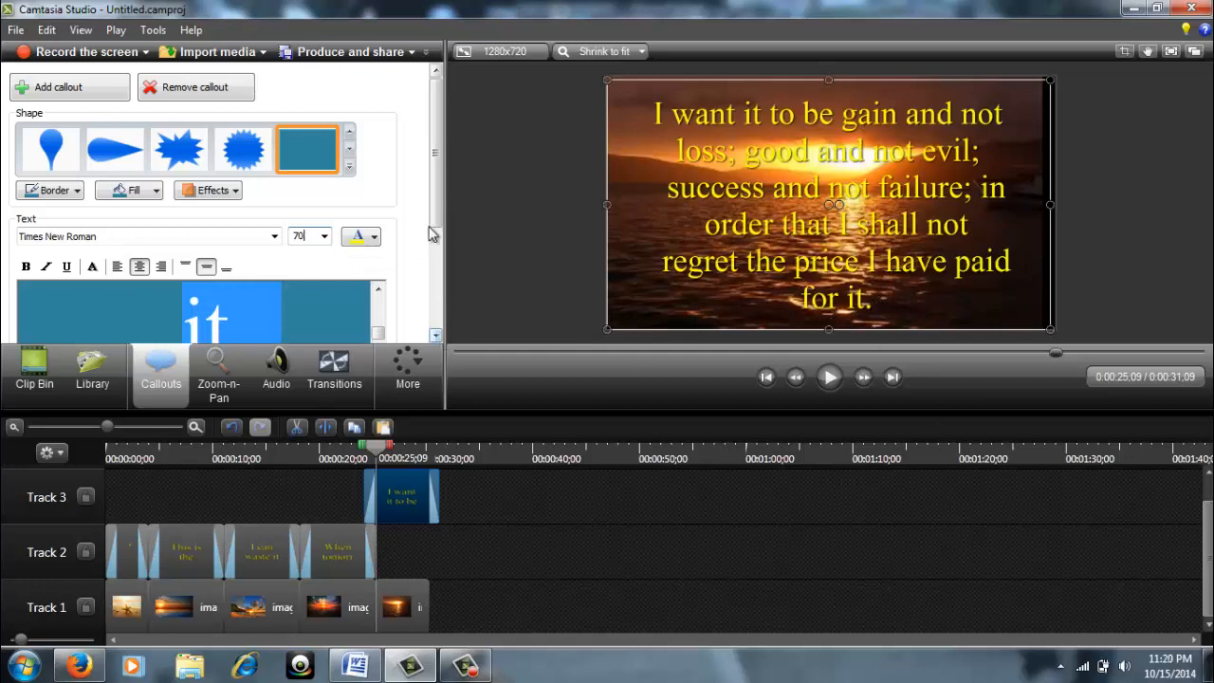
Move the fourth verse's callout to Track 2 directly after the third verse, and extend the images001222.jpg clip to the callout's end
{"action": "left_click_drag", "start_coordinate": [435, 231], "coordinate": [438, 298]}
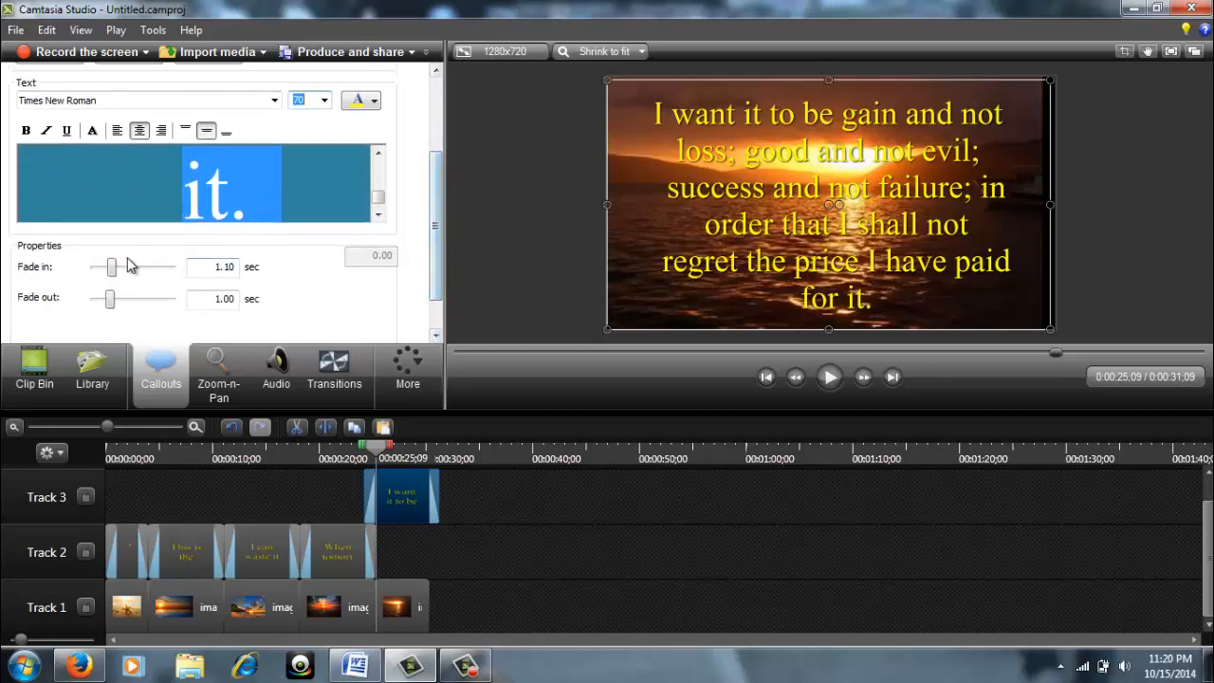
{"action": "left_click_drag", "start_coordinate": [411, 491], "coordinate": [433, 511]}
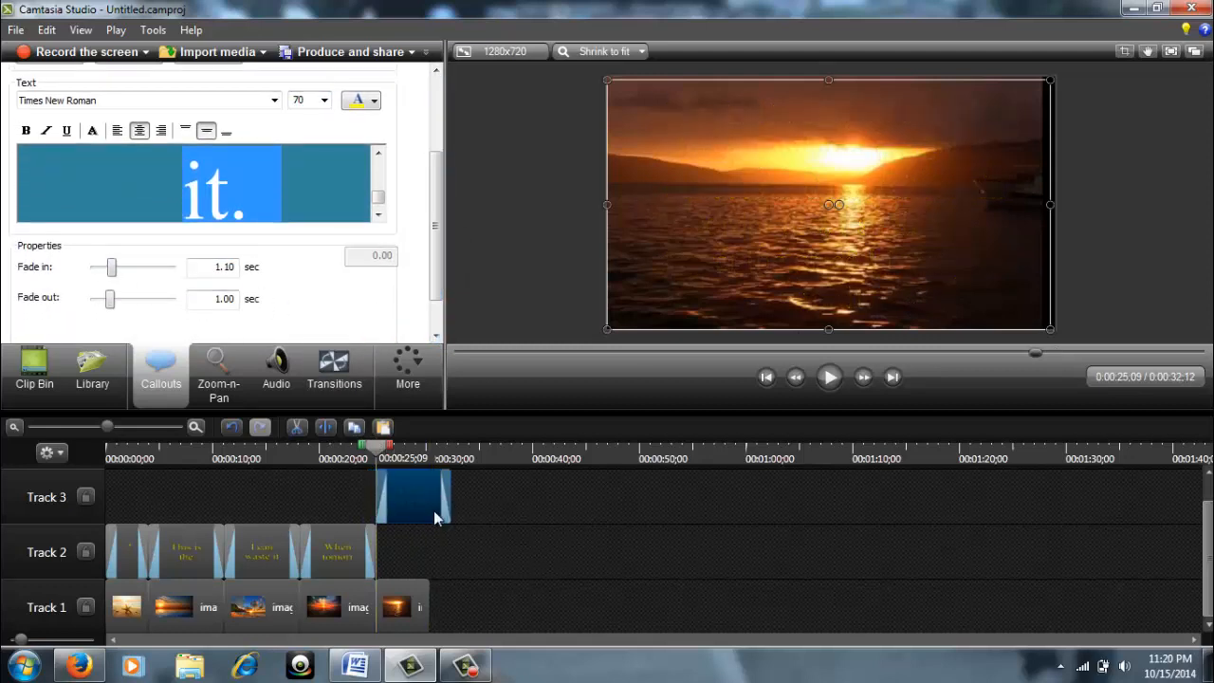
{"action": "left_click_drag", "start_coordinate": [431, 556], "coordinate": [430, 550]}
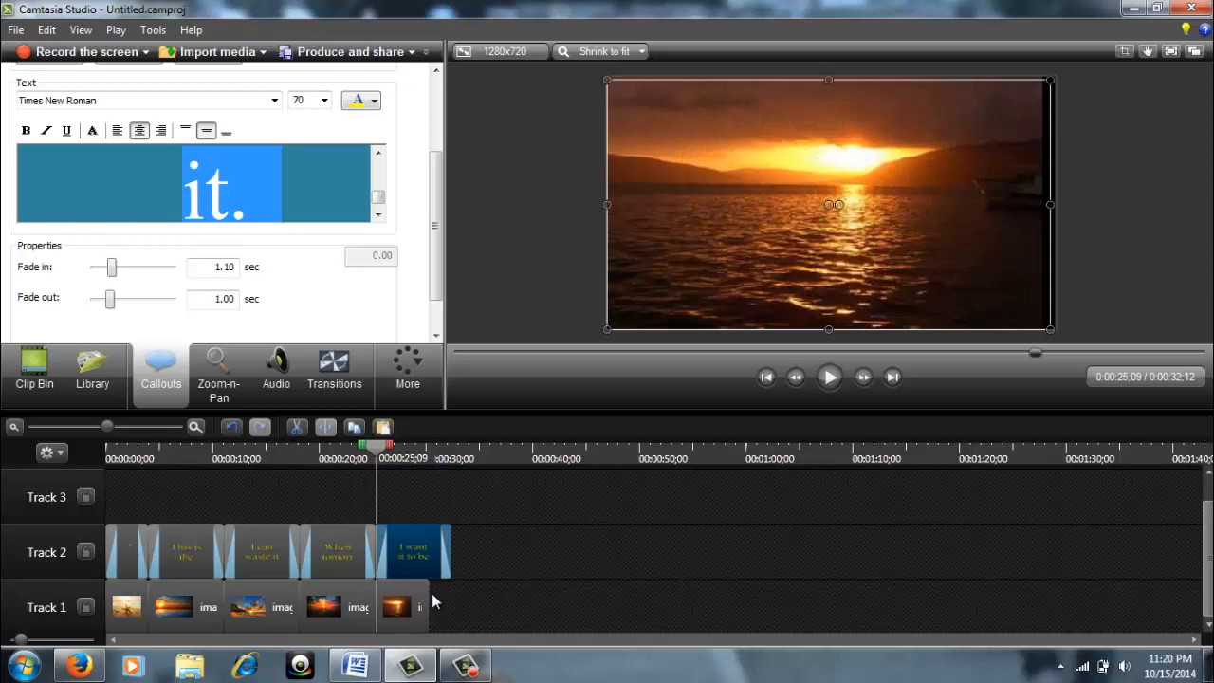
{"action": "left_click_drag", "start_coordinate": [427, 592], "coordinate": [451, 592]}
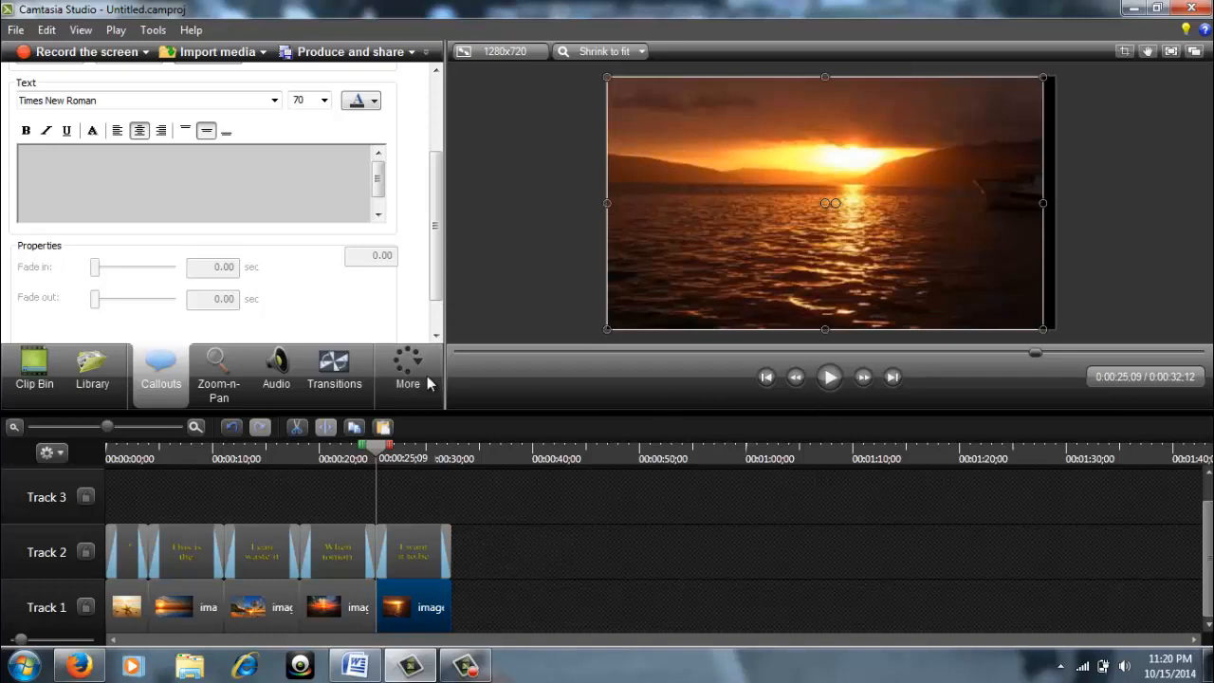
Play the video from the beginning through the fourth verse, and return the playhead to the start
{"action": "left_click_drag", "start_coordinate": [377, 445], "coordinate": [83, 473]}
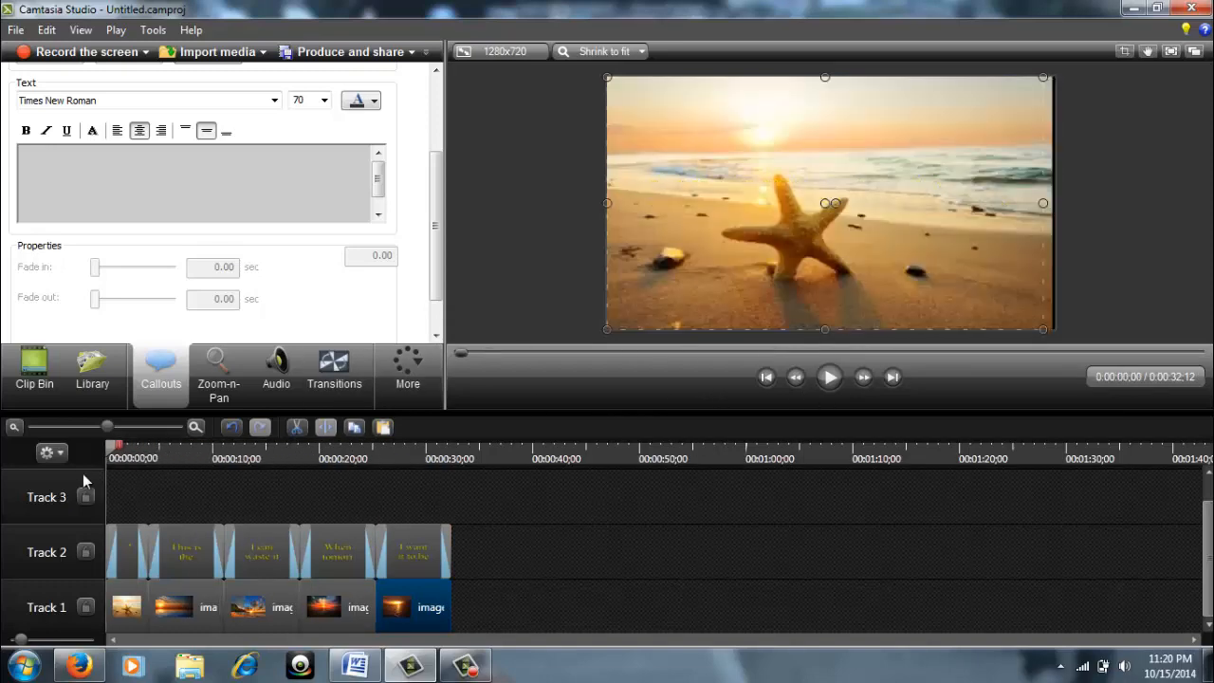
{"action": "left_click", "coordinate": [830, 378]}
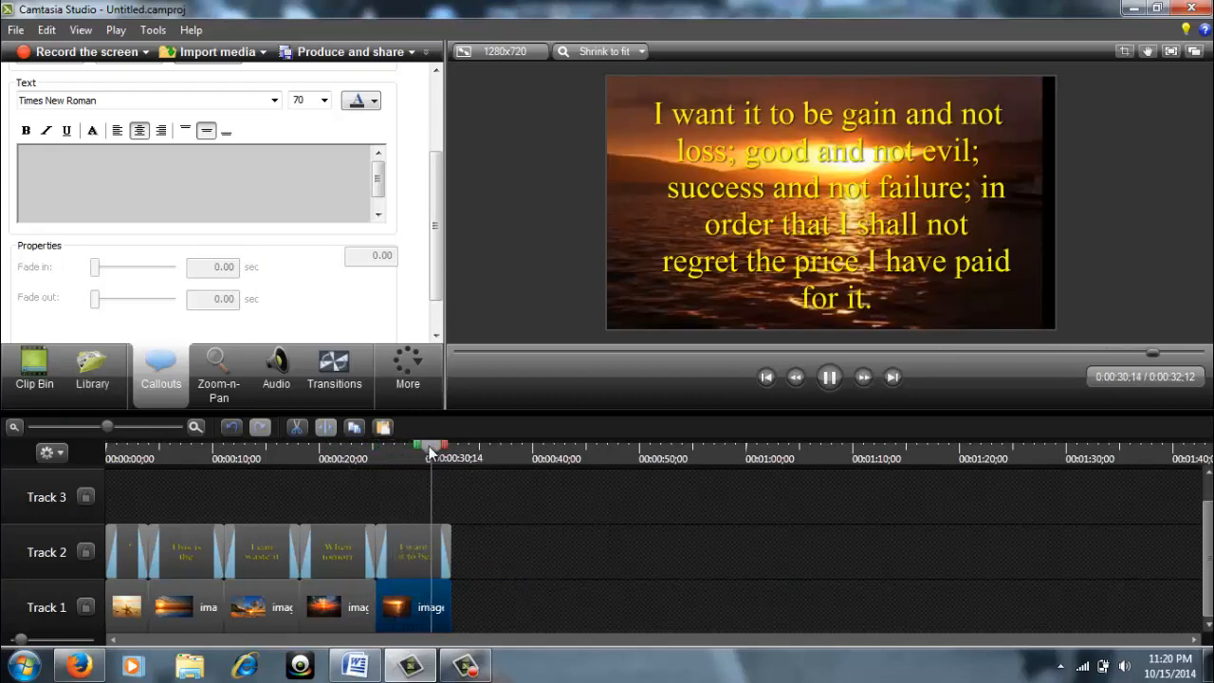
{"action": "left_click_drag", "start_coordinate": [406, 455], "coordinate": [87, 461]}
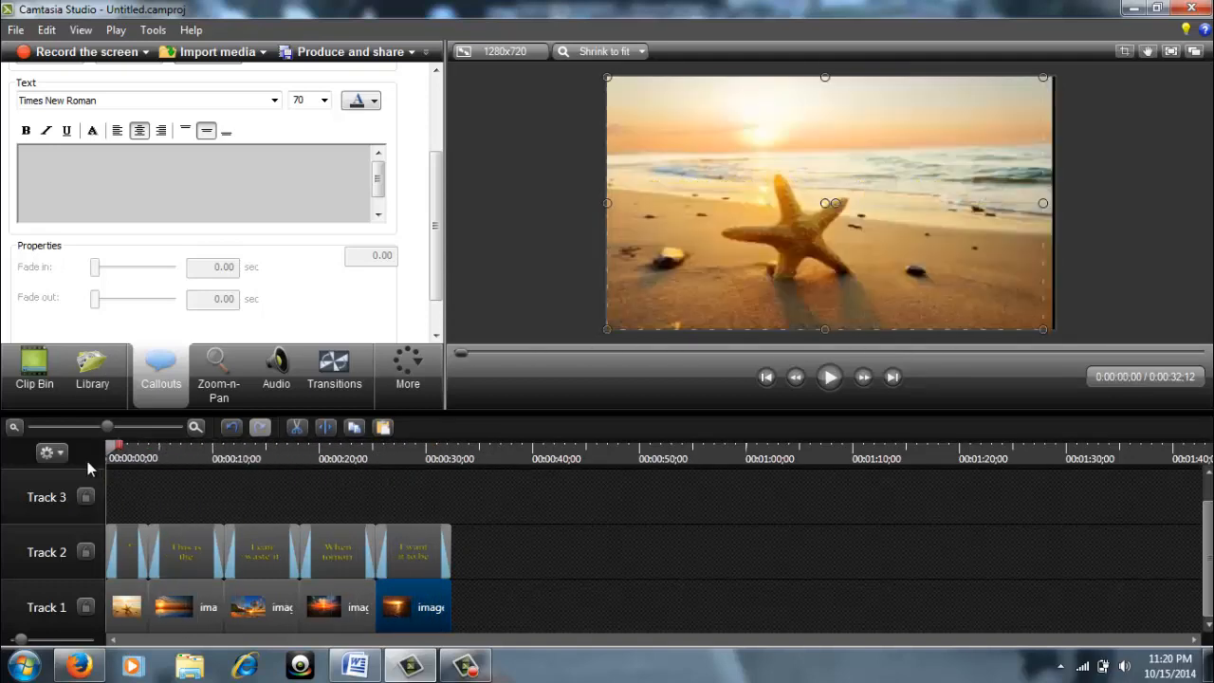
Add the Medium track from the library's Music - Aurin Bee folder to Track 3 near the start of the timeline
{"action": "left_click", "coordinate": [100, 379]}
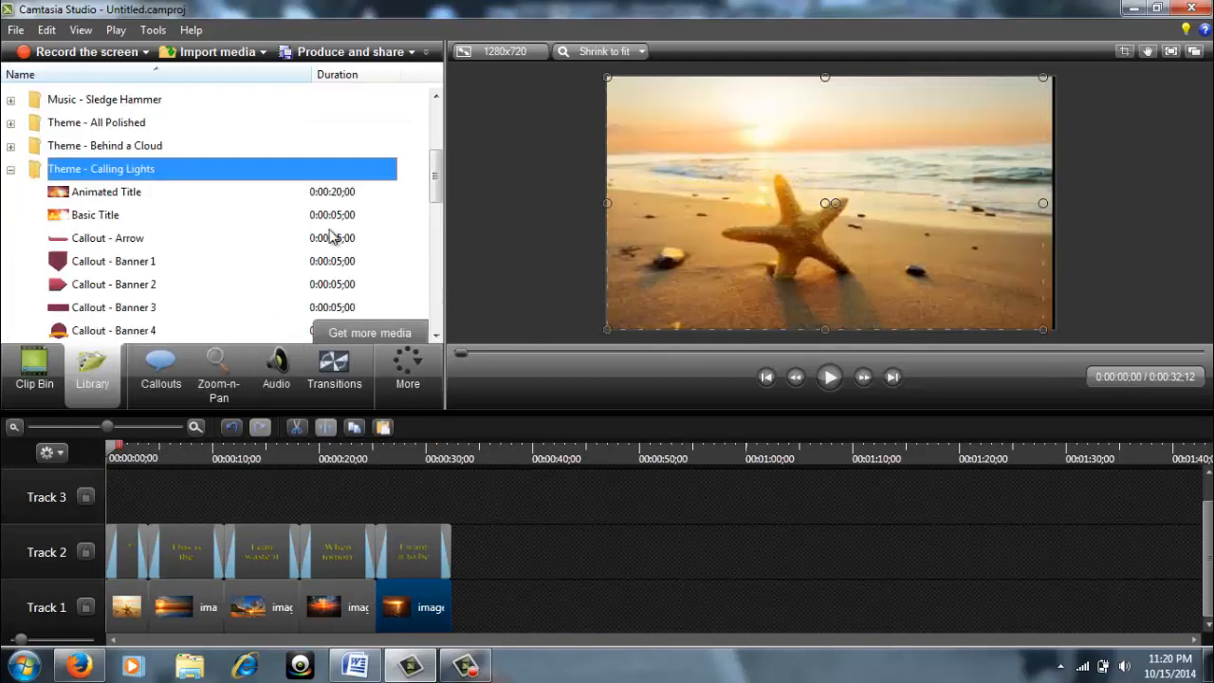
{"action": "left_click_drag", "start_coordinate": [443, 177], "coordinate": [442, 120]}
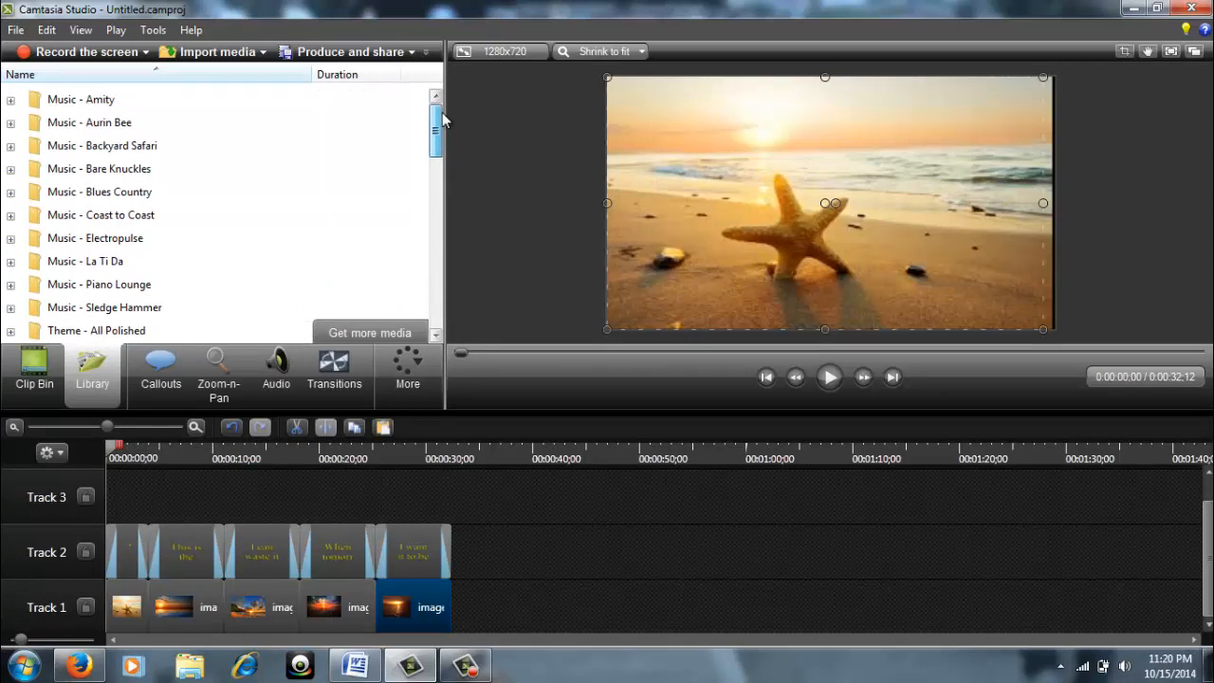
{"action": "left_click", "coordinate": [10, 123]}
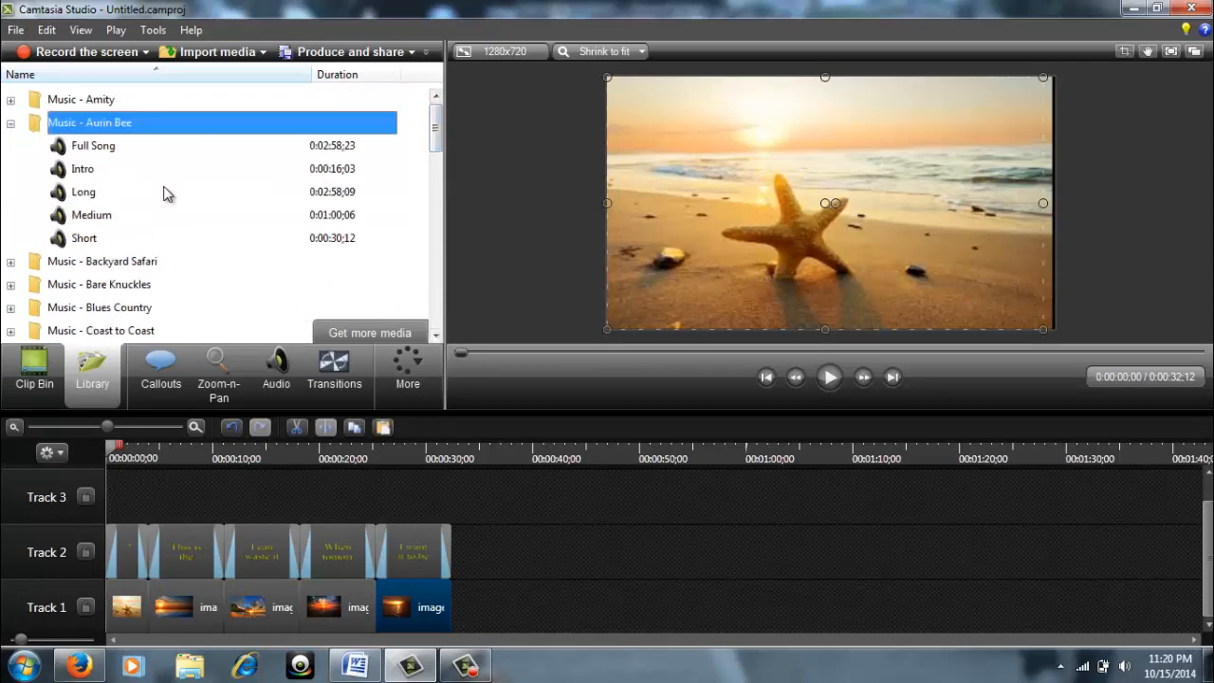
{"action": "left_click", "coordinate": [92, 217]}
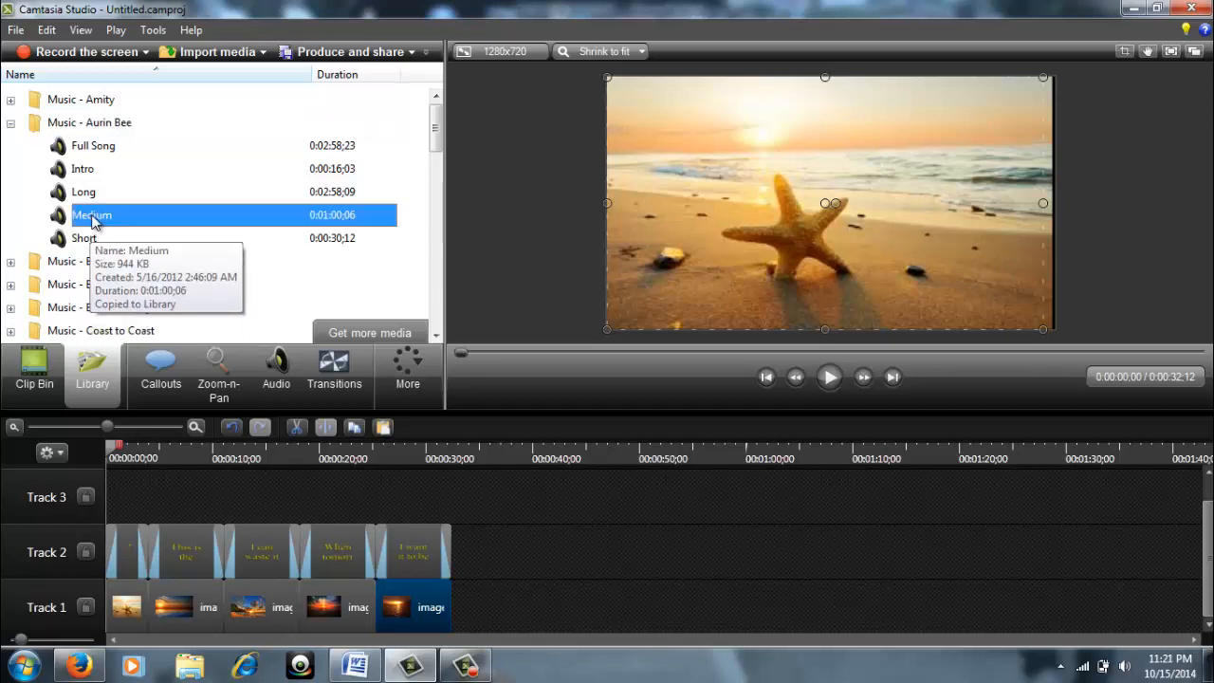
{"action": "mouse_move", "coordinate": [92, 220]}
{"action": "left_mouse_down"}
{"action": "mouse_move", "coordinate": [122, 498]}
{"action": "mouse_move", "coordinate": [163, 511]}
{"action": "left_mouse_up"}
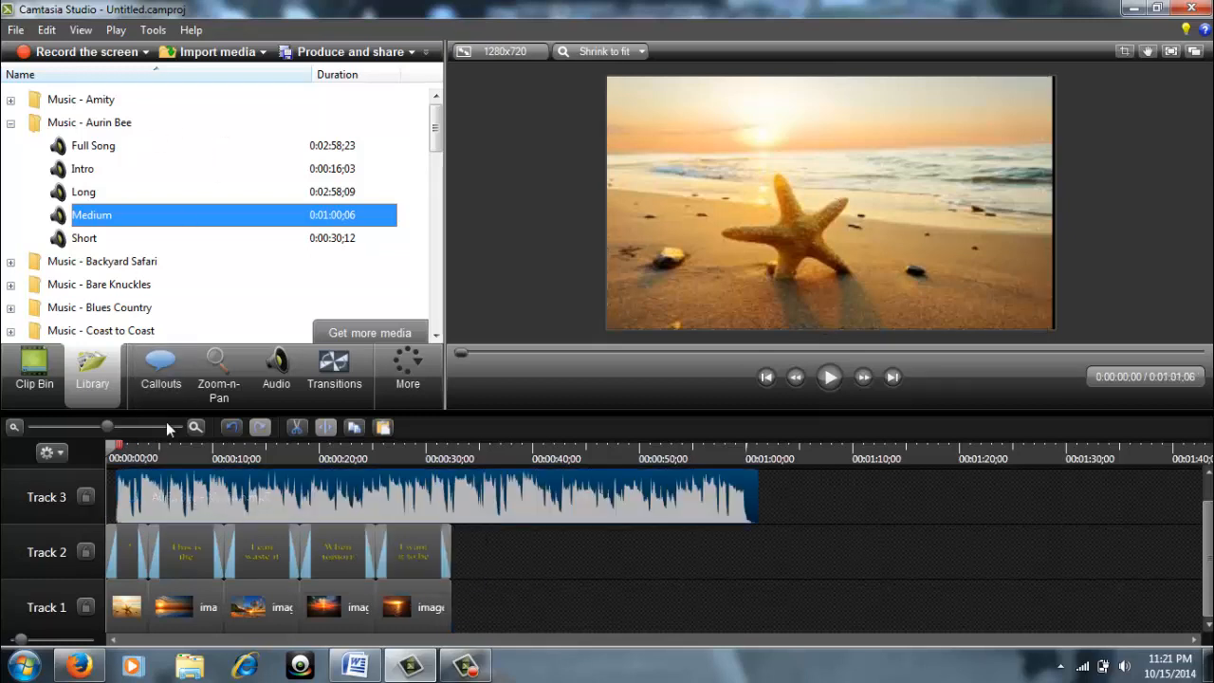
Move the Aurin Bee - Medium music clip to the start of Track 3 and trim its end to the last image clip's end at 0:00:32;12
{"action": "left_click_drag", "start_coordinate": [198, 507], "coordinate": [168, 513]}
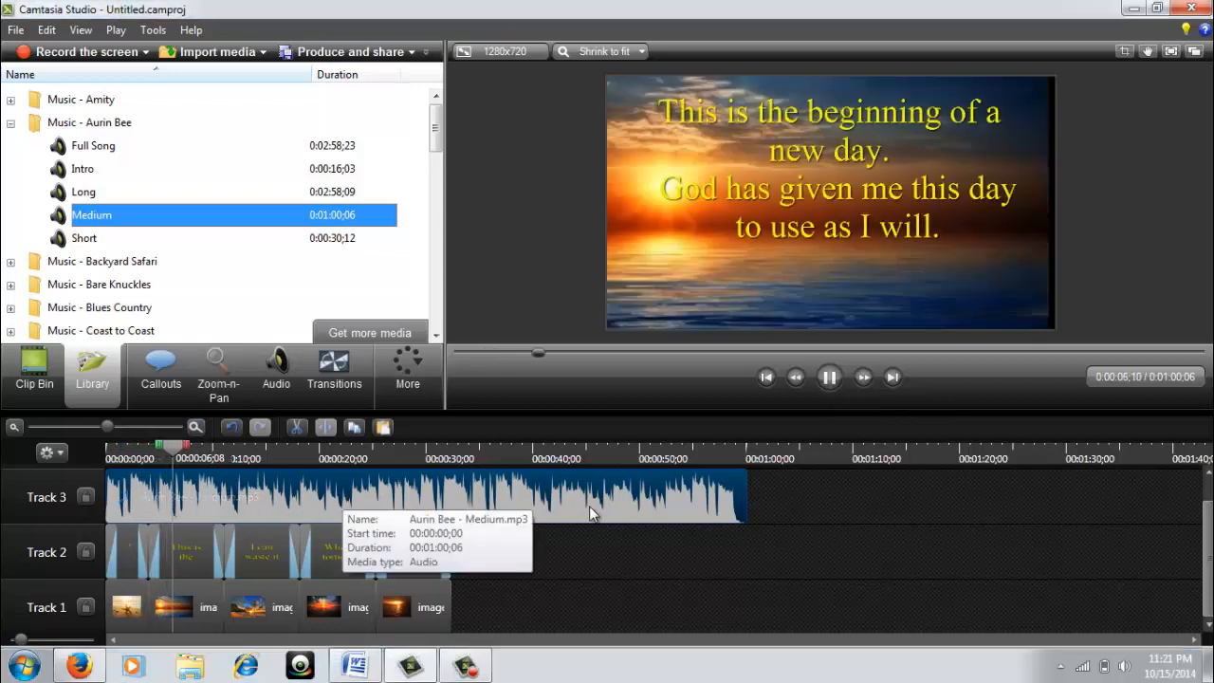
{"action": "left_click_drag", "start_coordinate": [196, 447], "coordinate": [104, 463]}
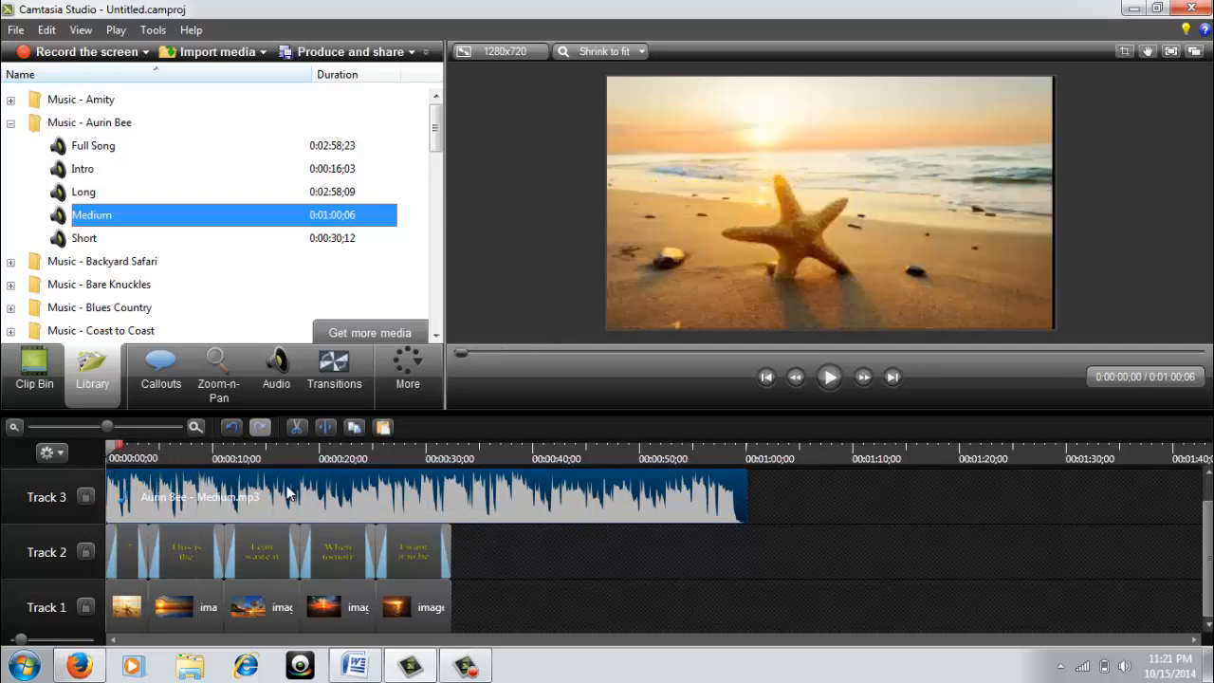
{"action": "left_click_drag", "start_coordinate": [746, 504], "coordinate": [451, 490]}
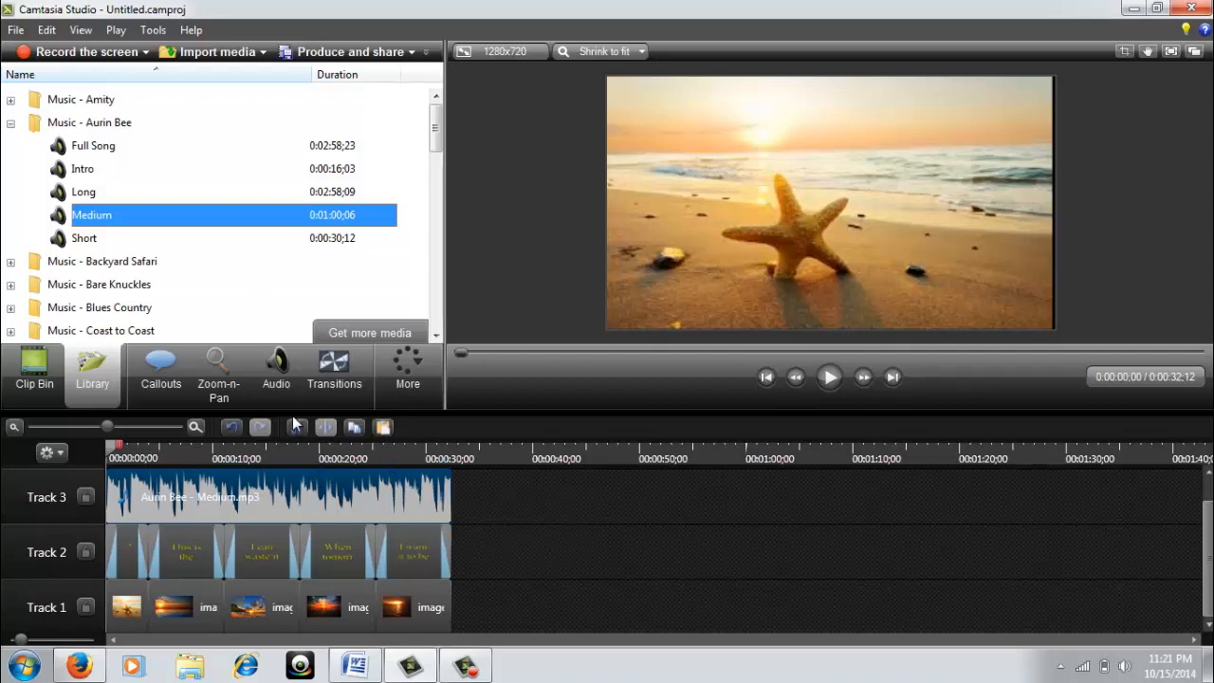
Enable volume leveling with medium volume variation on the Track 3 music clip and lower its volume by one increment
{"action": "left_click", "coordinate": [276, 372]}
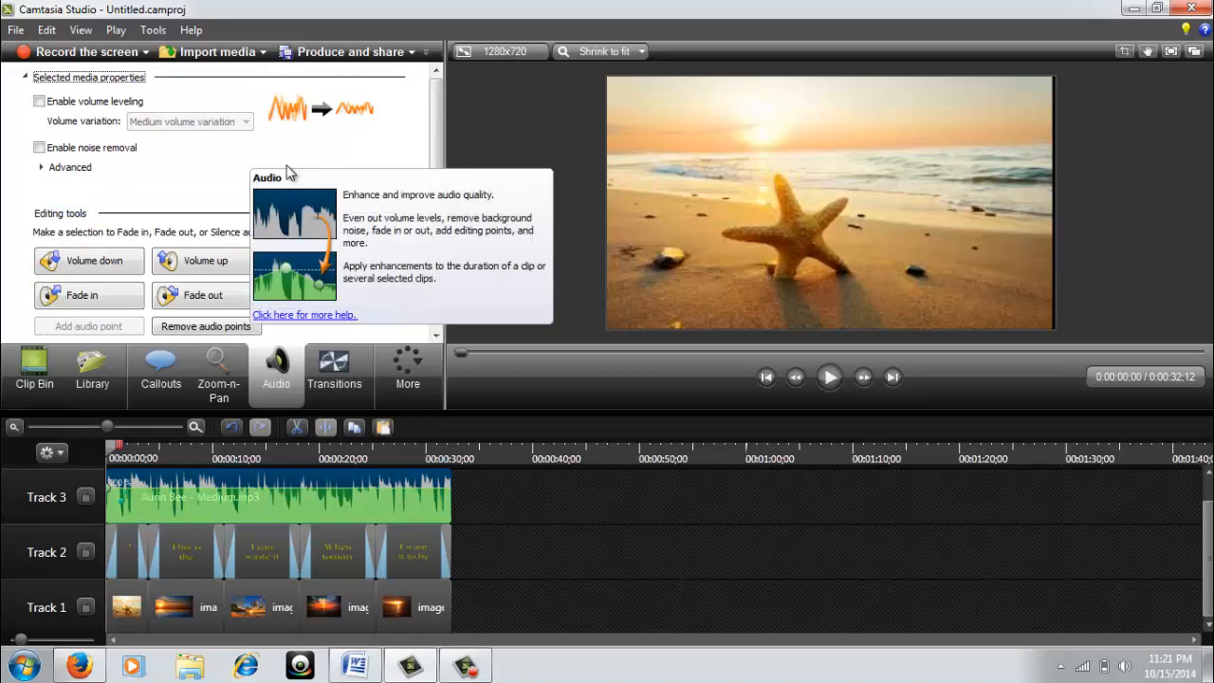
{"action": "left_click", "coordinate": [39, 102]}
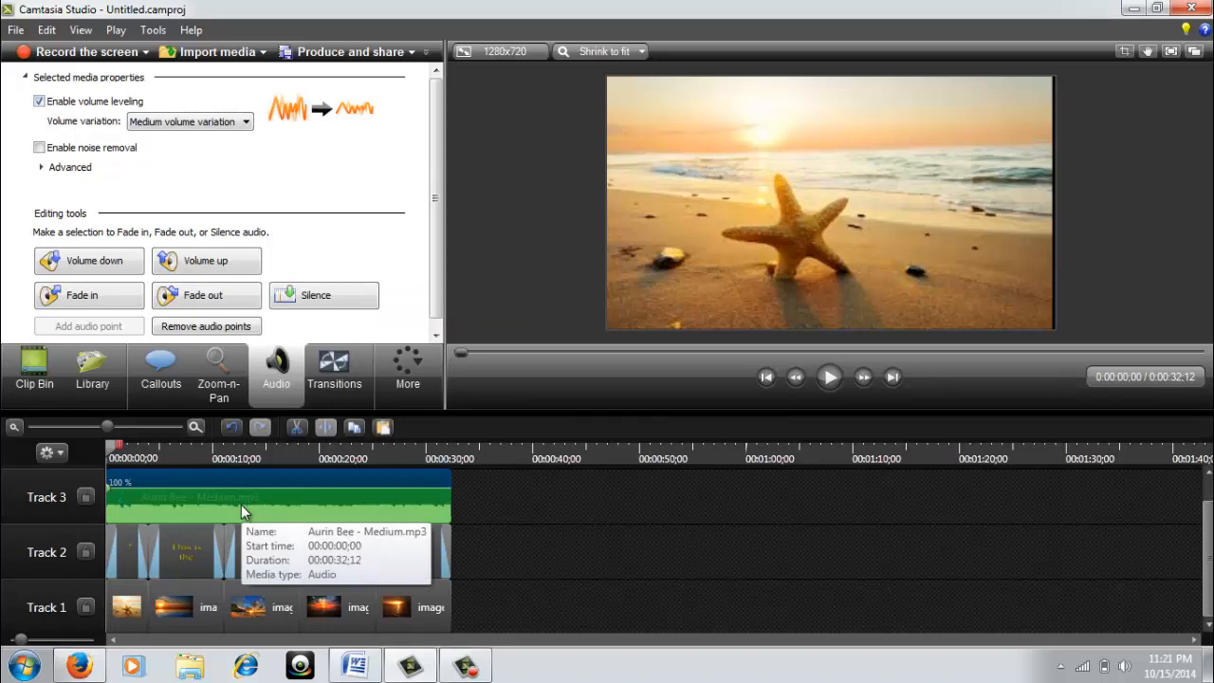
{"action": "left_click", "coordinate": [118, 269]}
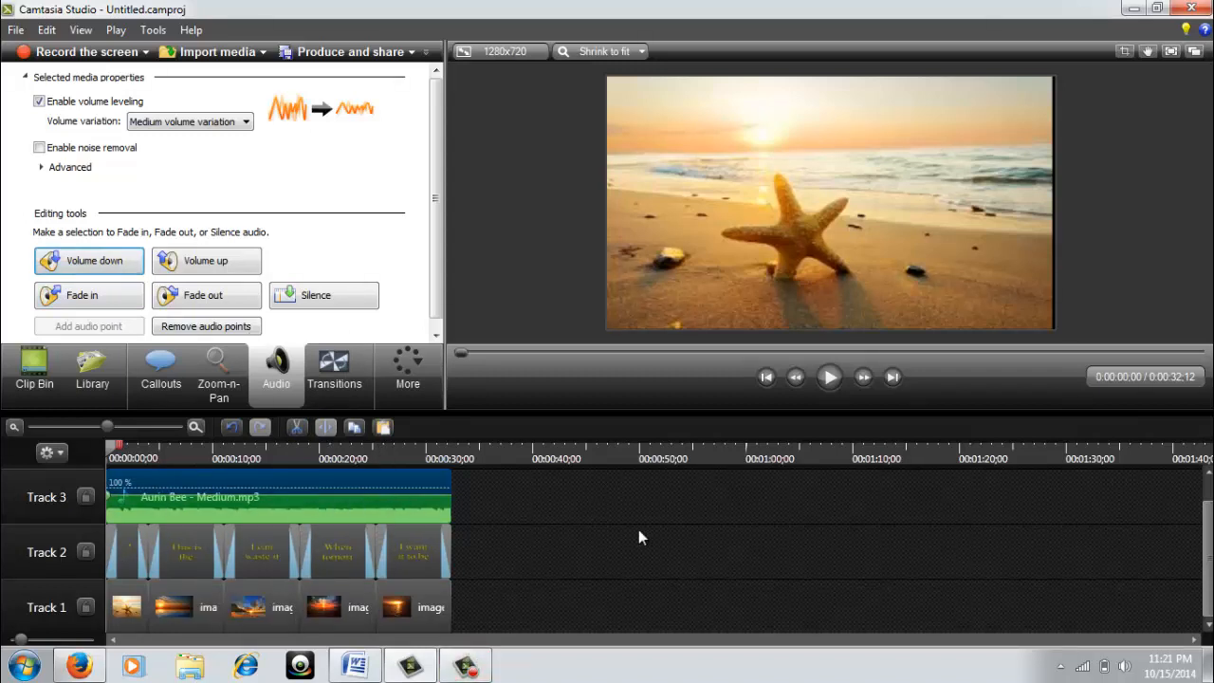
Play the complete video with its background music from beginning to end
{"action": "left_click", "coordinate": [826, 382]}
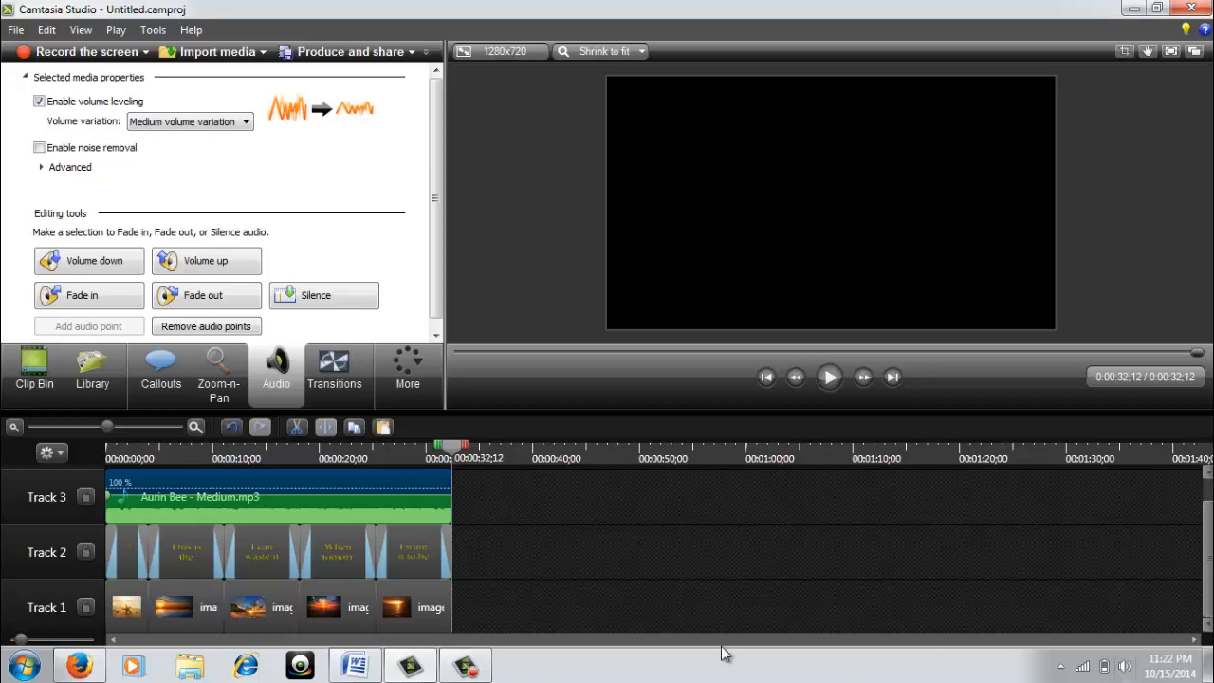
{"action": "left_click", "coordinate": [464, 665]}
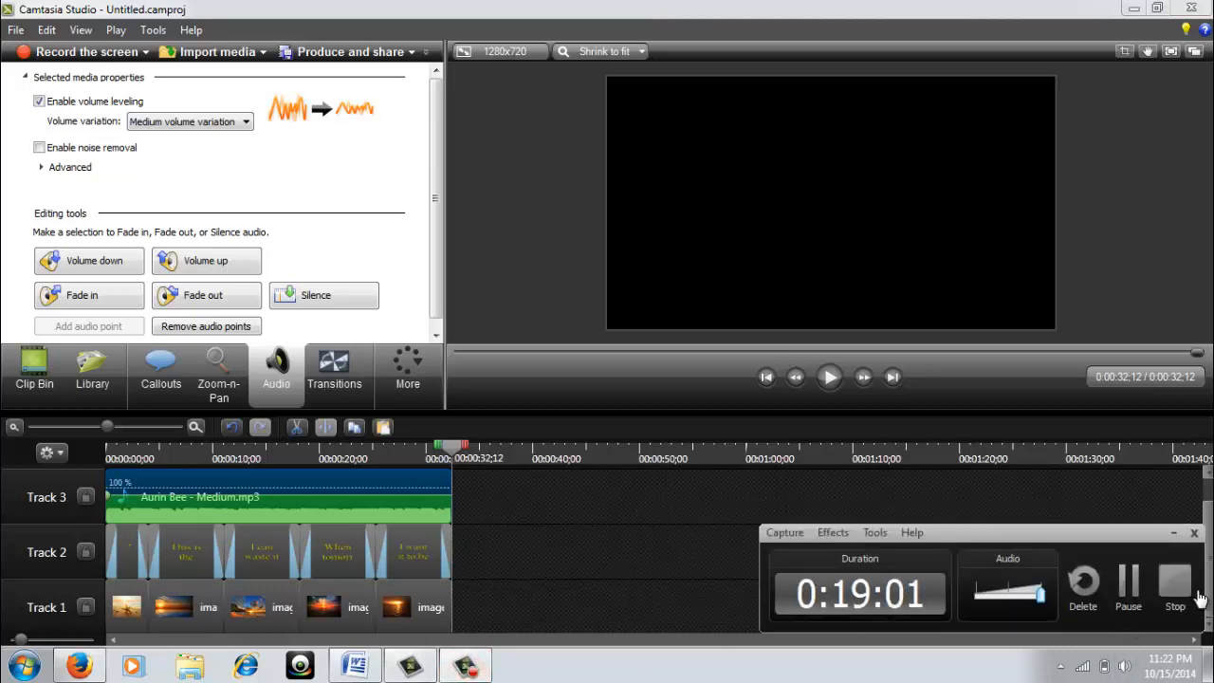